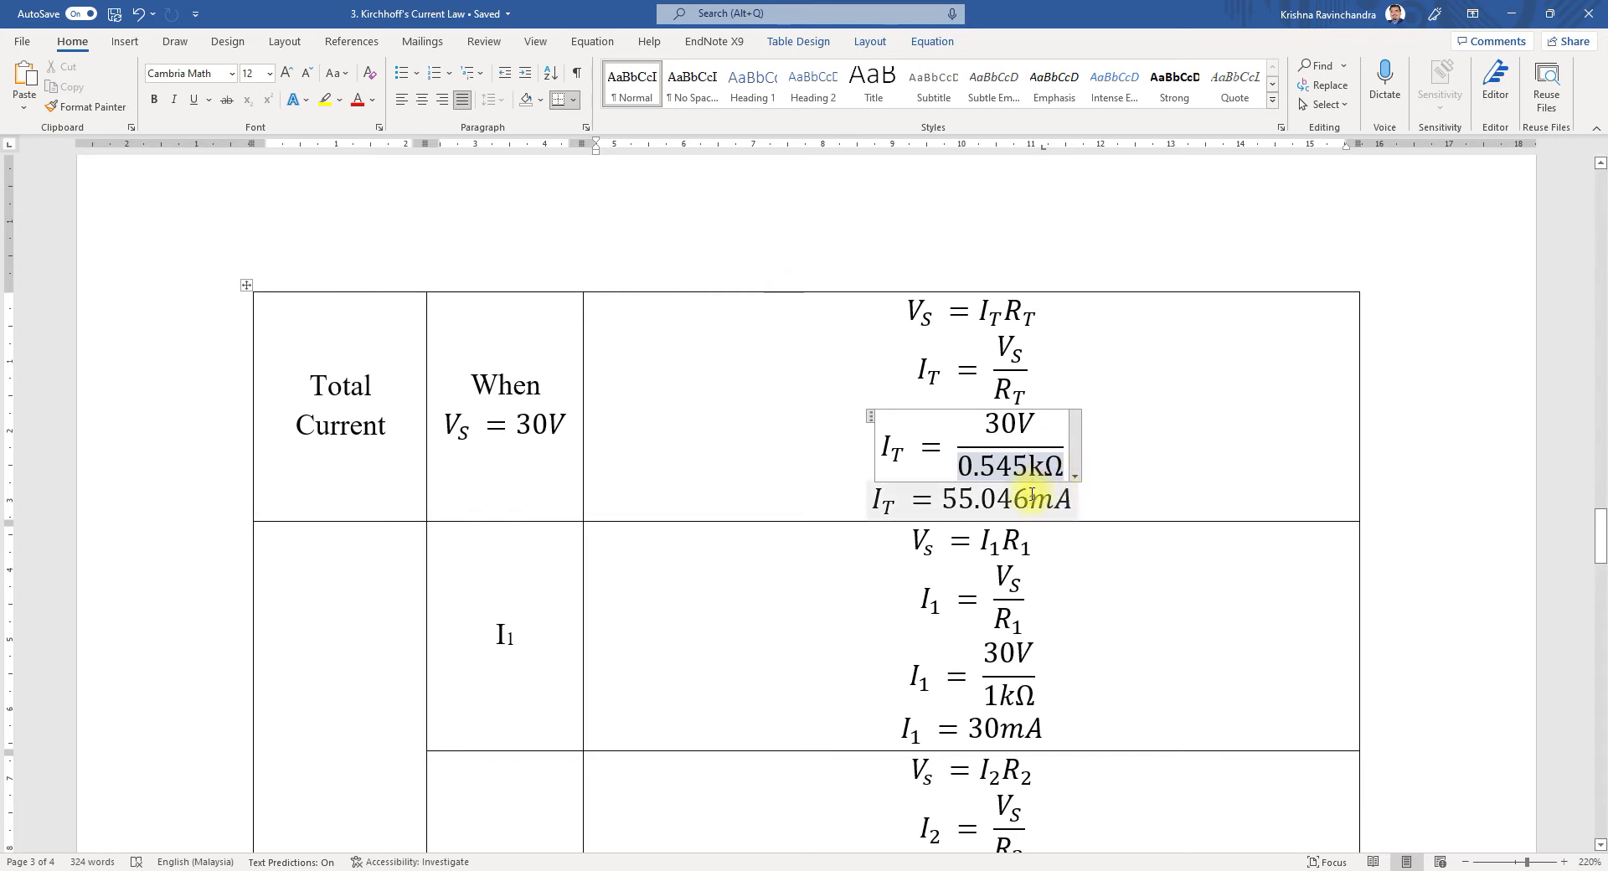
Review the branch-current equations, highlighting the 55.046mA and I_T = 55mA totals, then reach Table 1
double_click(1031, 496)
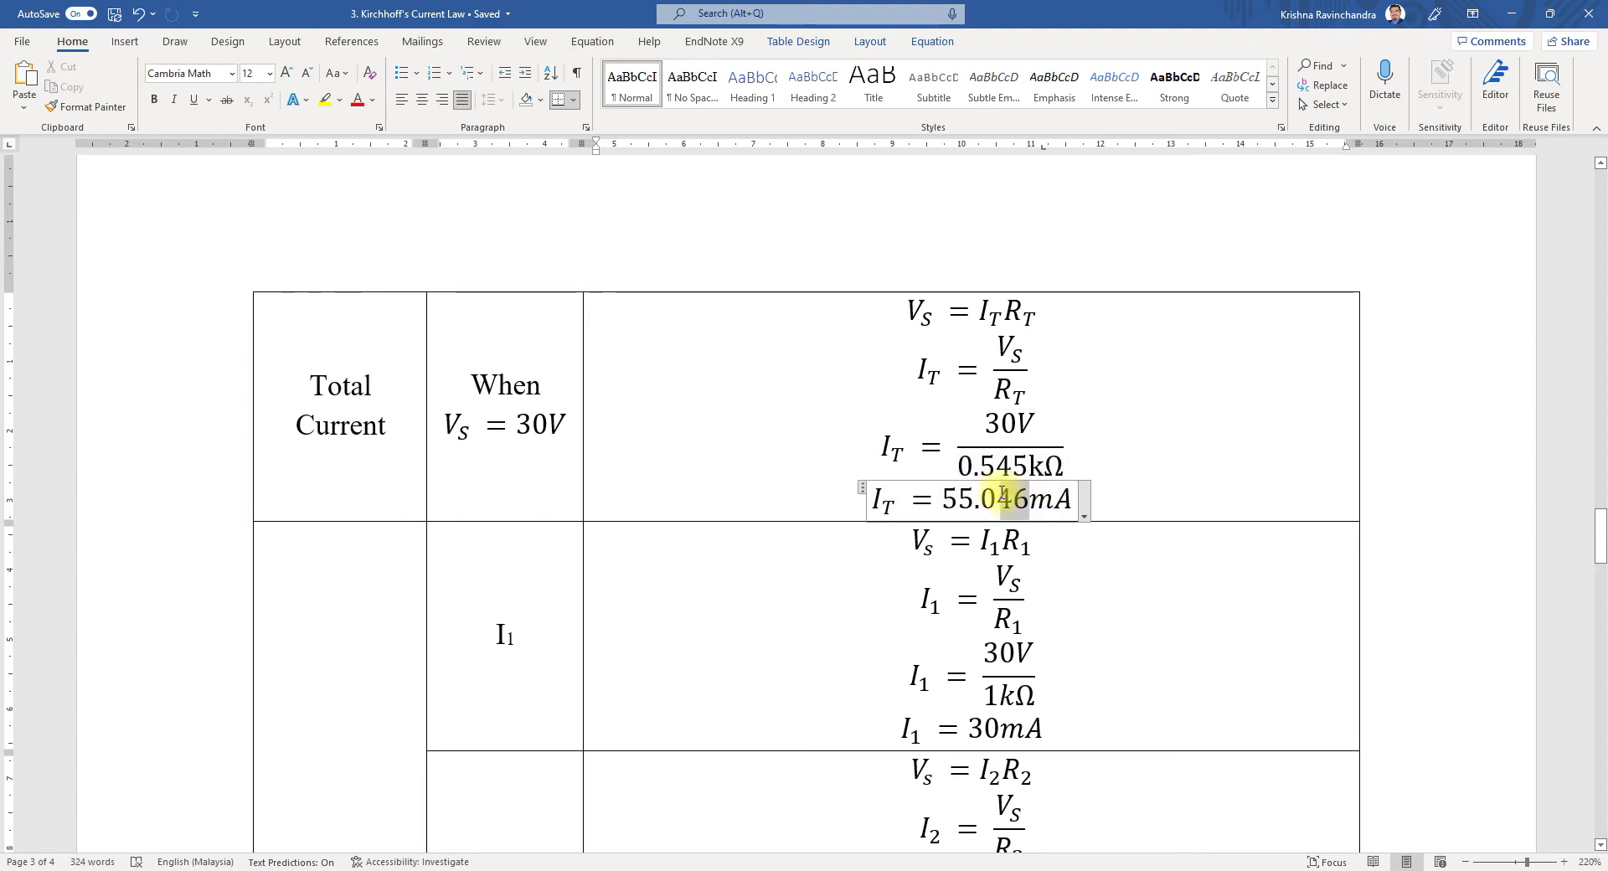
left_click(1112, 475)
scroll(1105, 477, "down", 5)
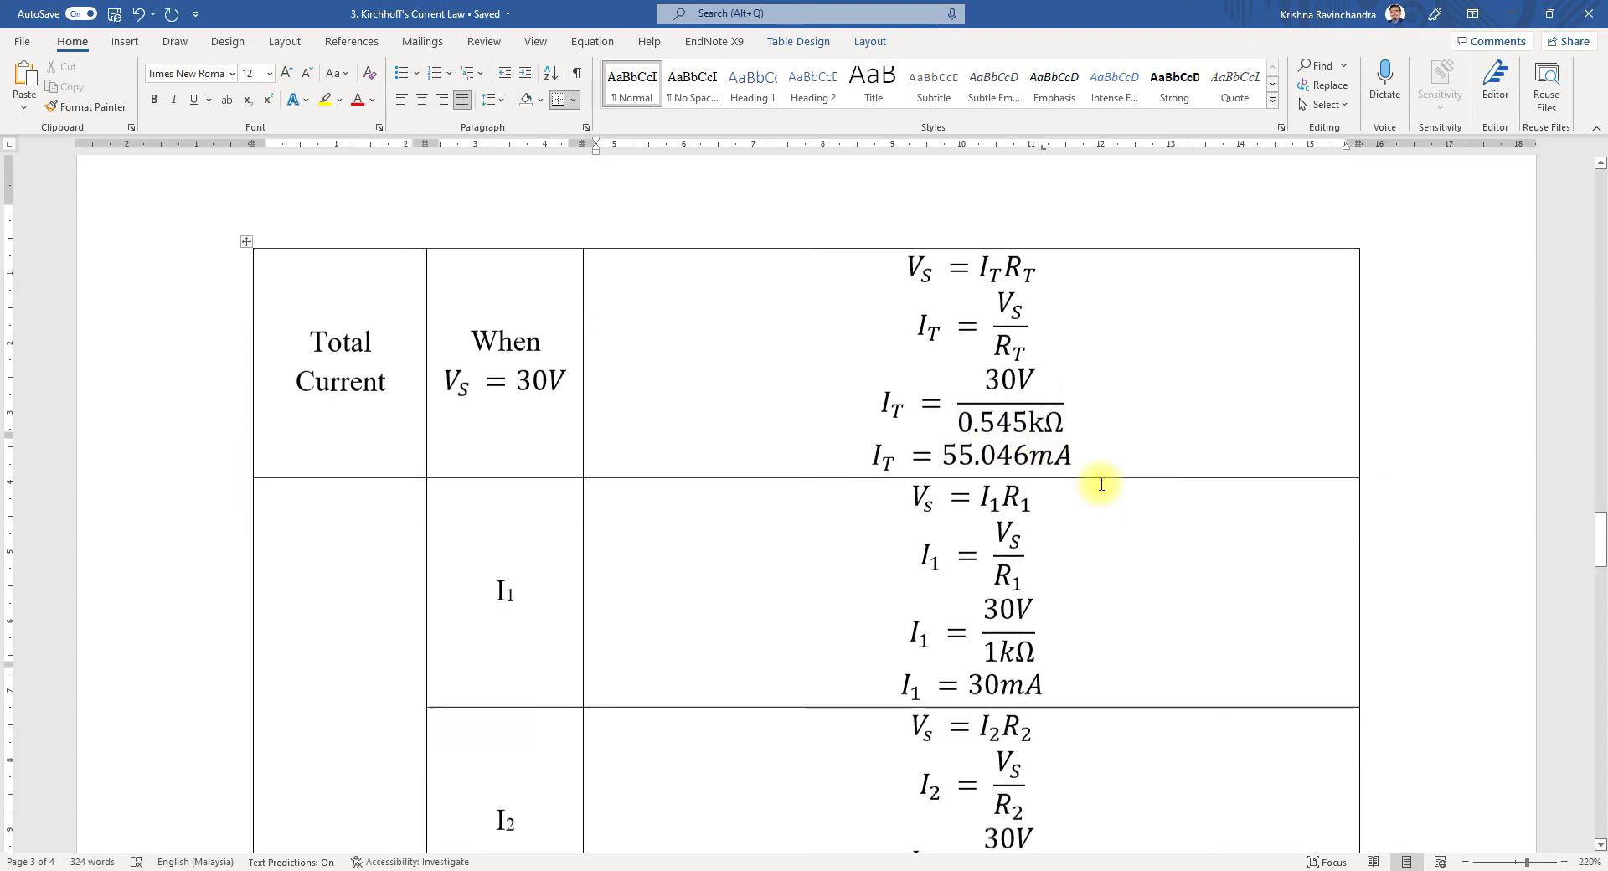
scroll(1101, 479, "down", 2)
scroll(1101, 480, "up", 2)
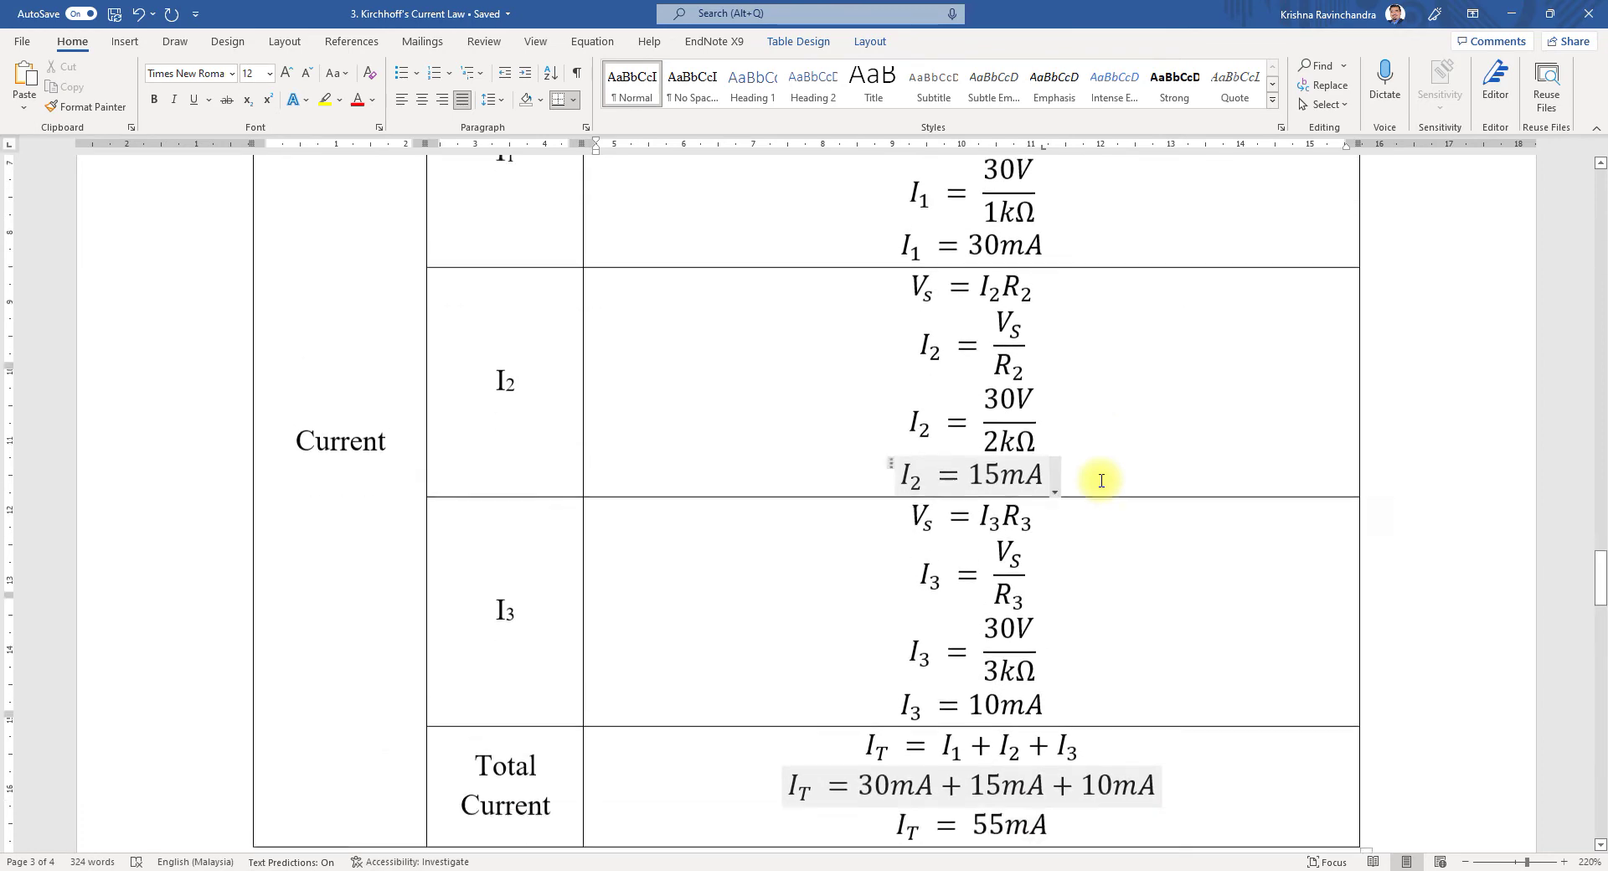
scroll(1101, 480, "down", 4)
scroll(1101, 480, "up", 3)
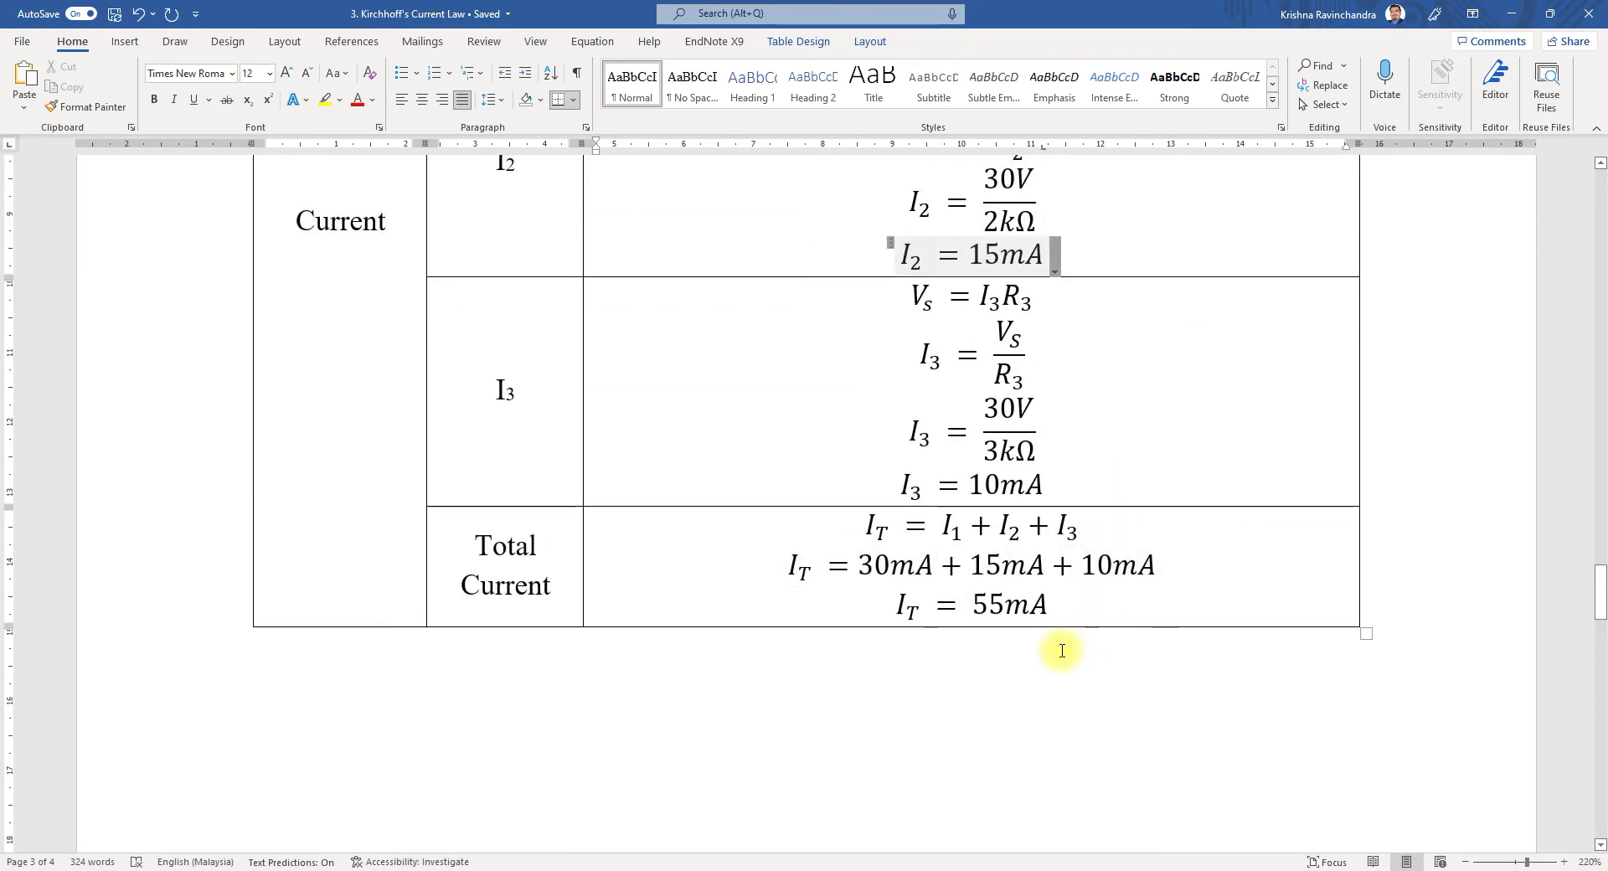
left_click_drag(1051, 604, 930, 608)
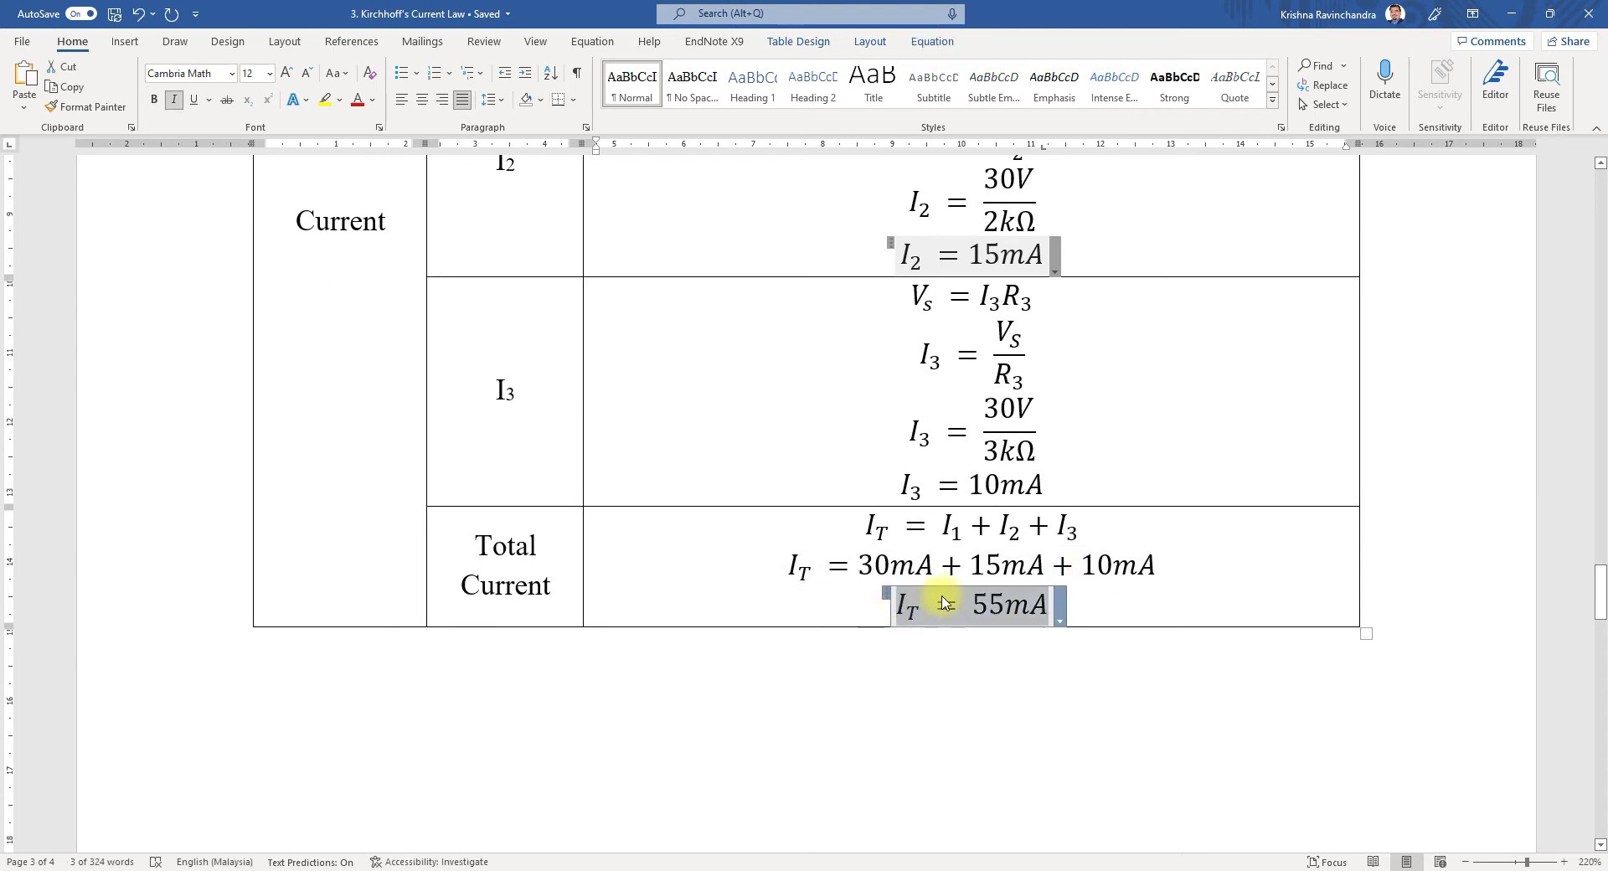
scroll(942, 598, "down", 10)
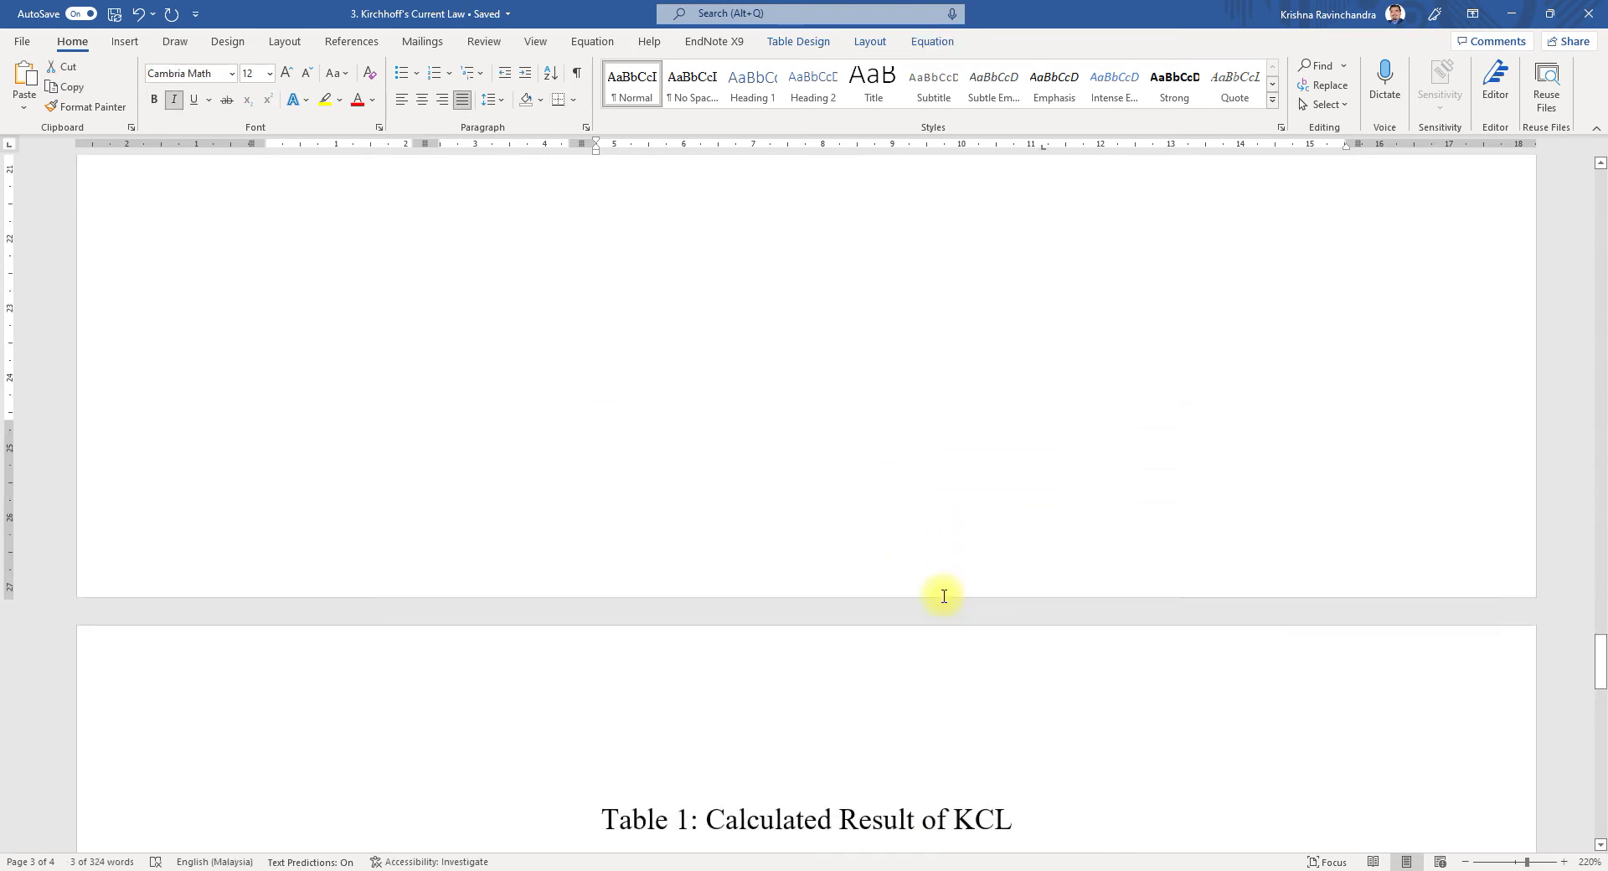
Scroll through the Calculated Result of KCL table and highlight its 5 V row
scroll(944, 596, "down", 8)
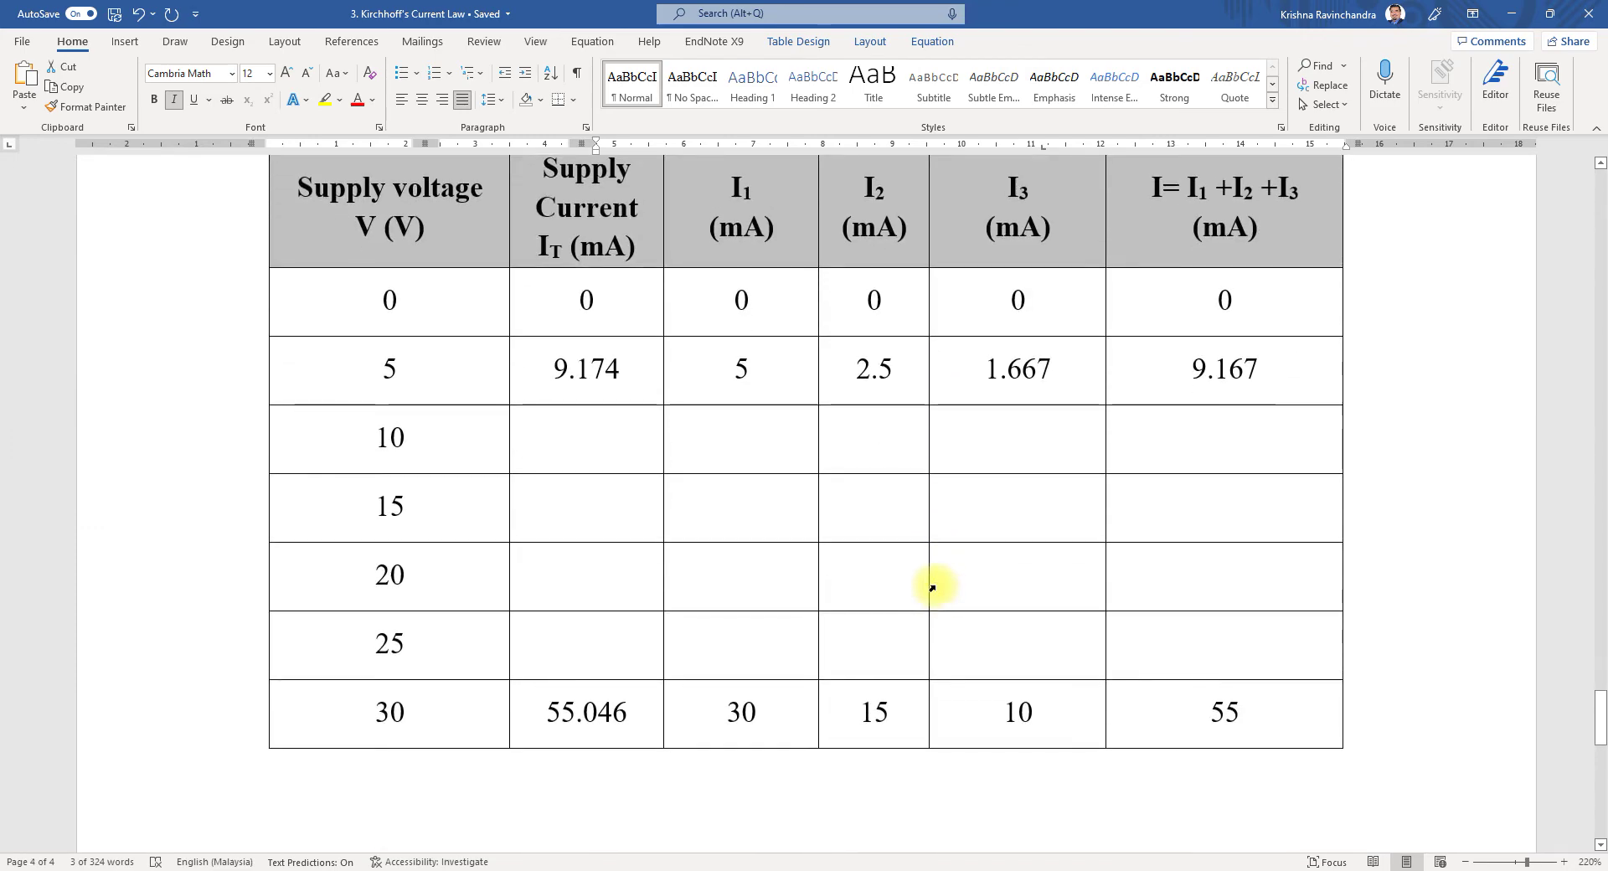
scroll(932, 589, "up", 4)
scroll(926, 584, "down", 5)
scroll(915, 574, "up", 3)
scroll(915, 563, "down", 2)
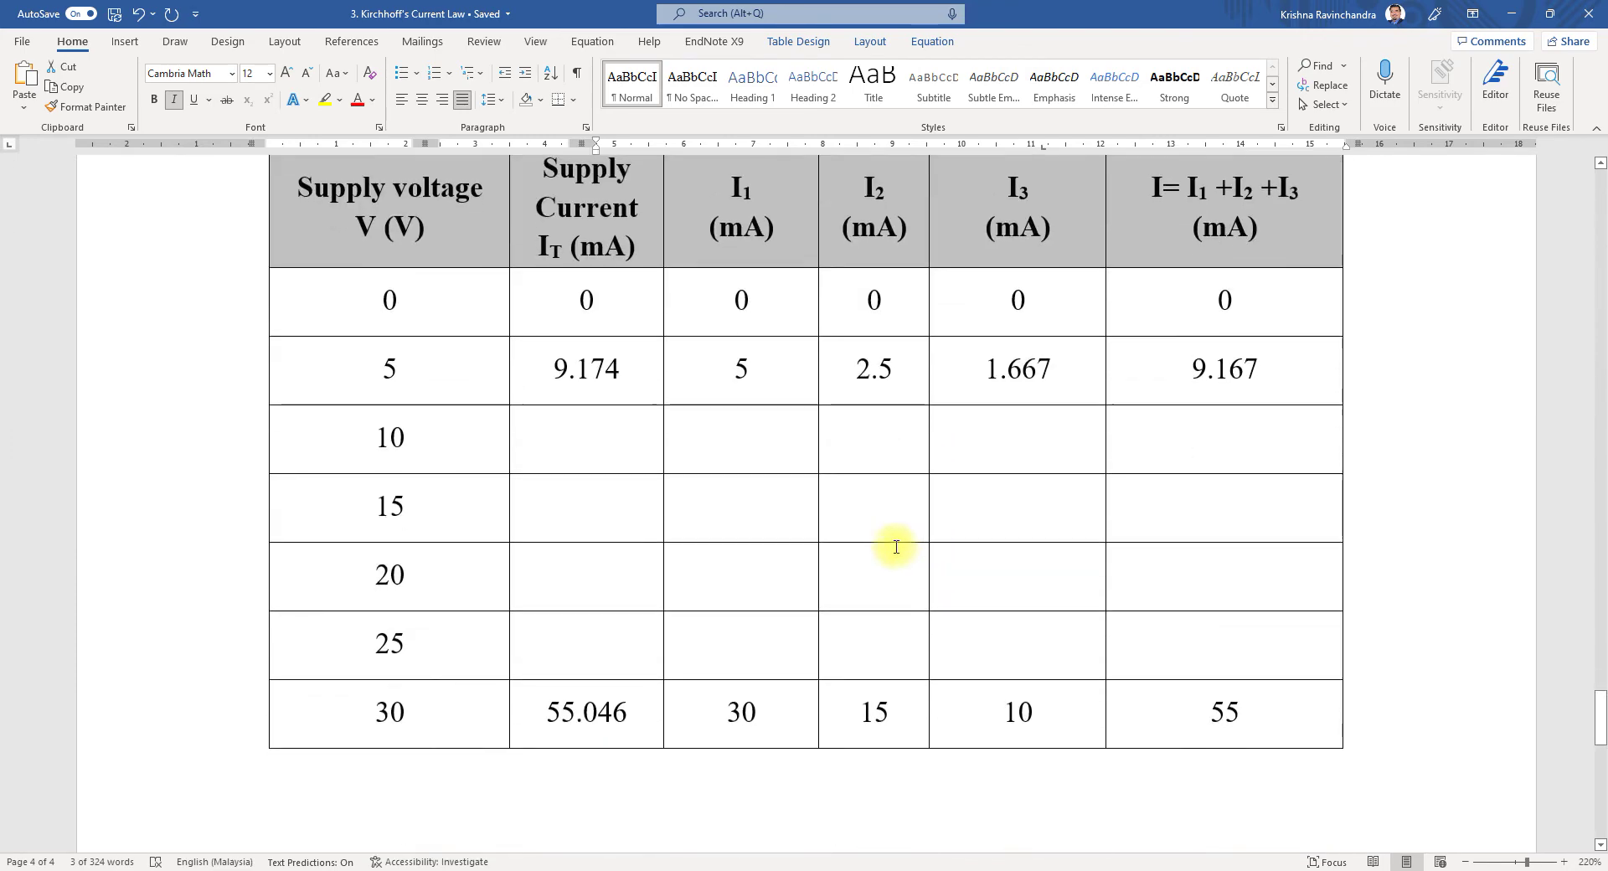
scroll(896, 547, "up", 1)
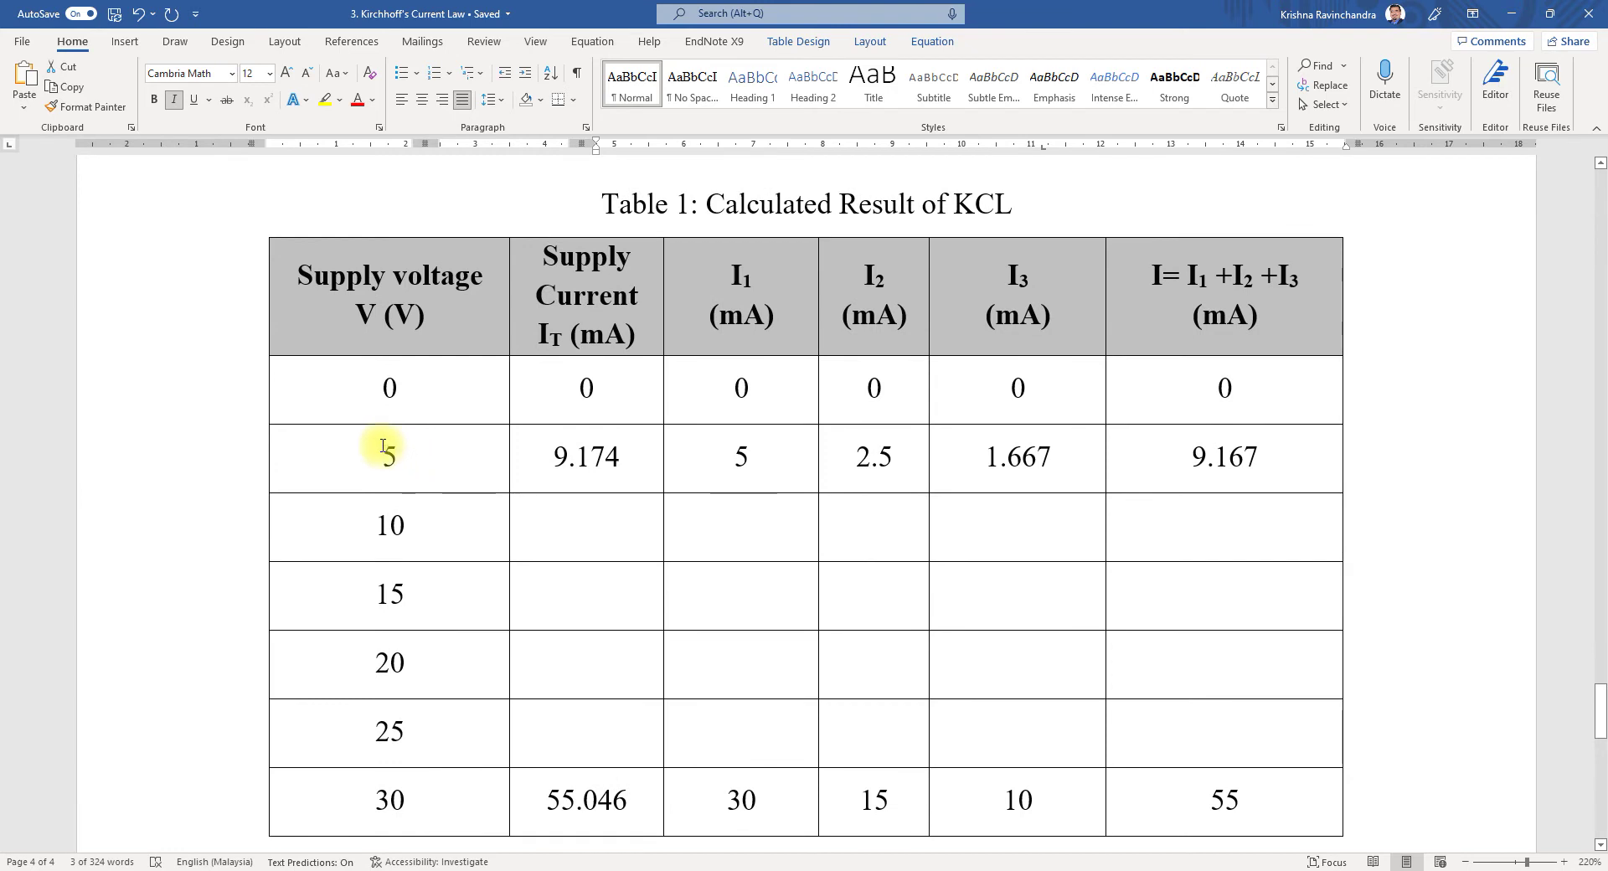
left_click_drag(378, 450, 1134, 459)
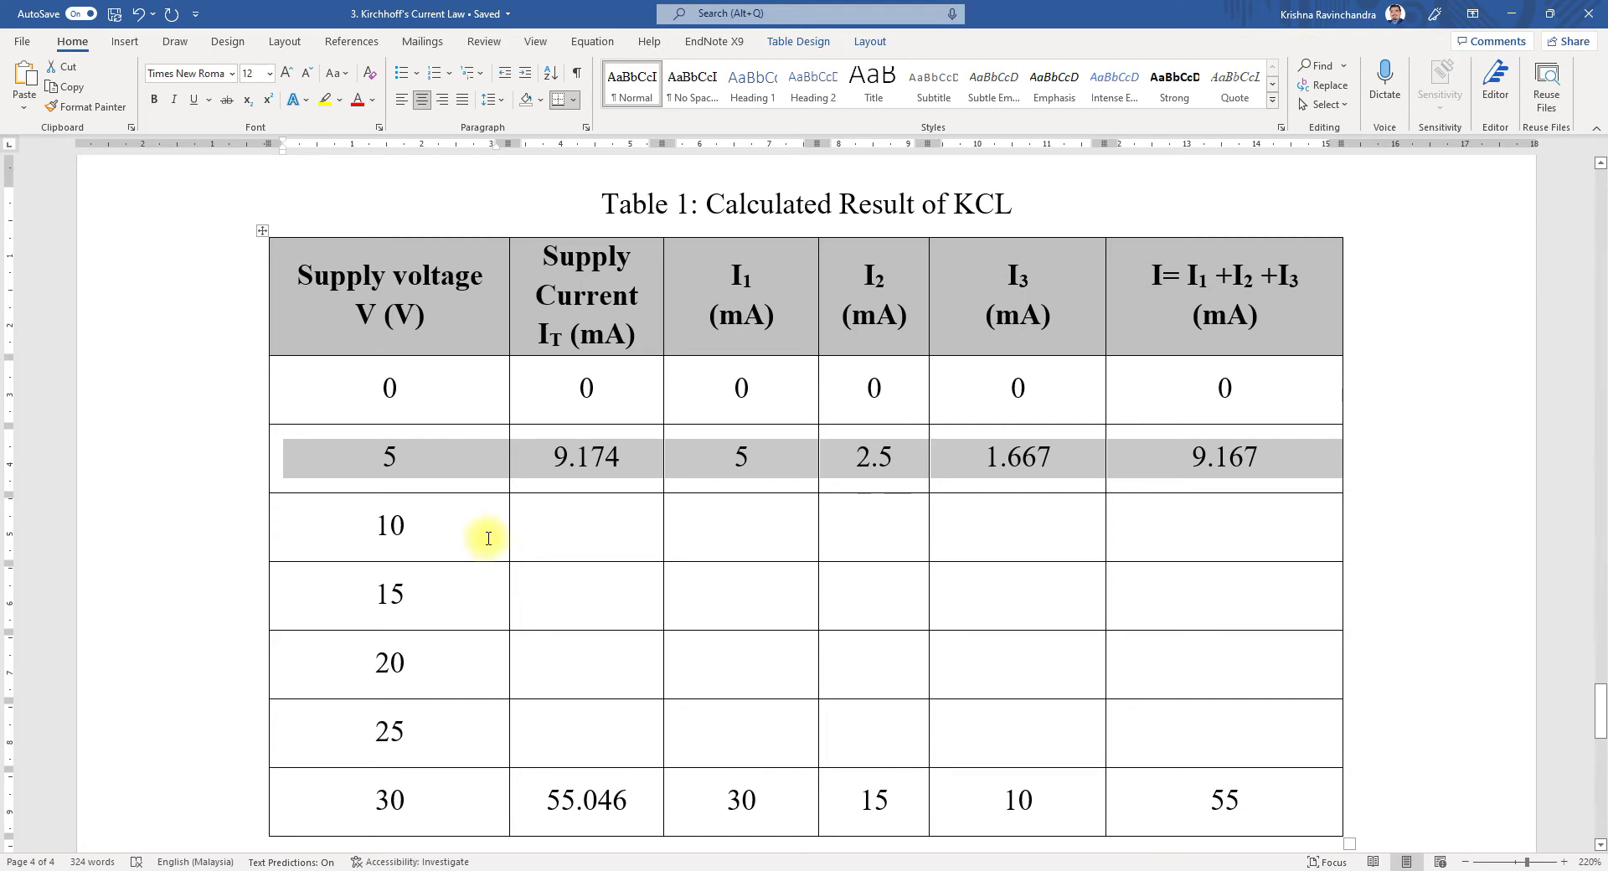
Highlight the 10–25 V supply voltages and the empty I3 cells still to be filled
left_click_drag(490, 536, 469, 724)
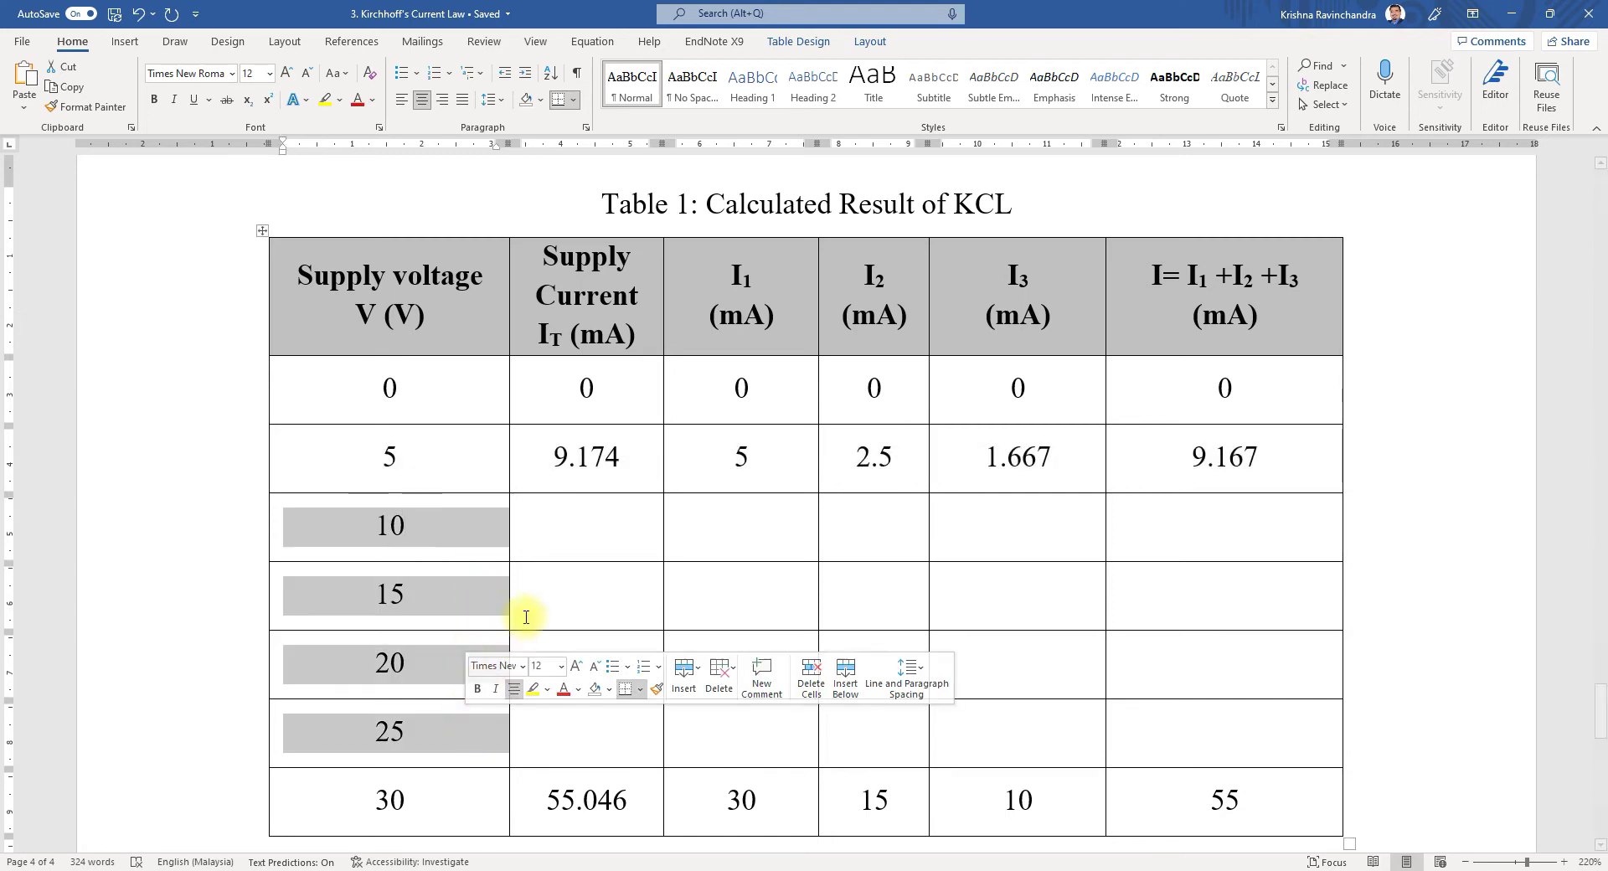
left_click_drag(625, 526, 1132, 720)
left_click(963, 578)
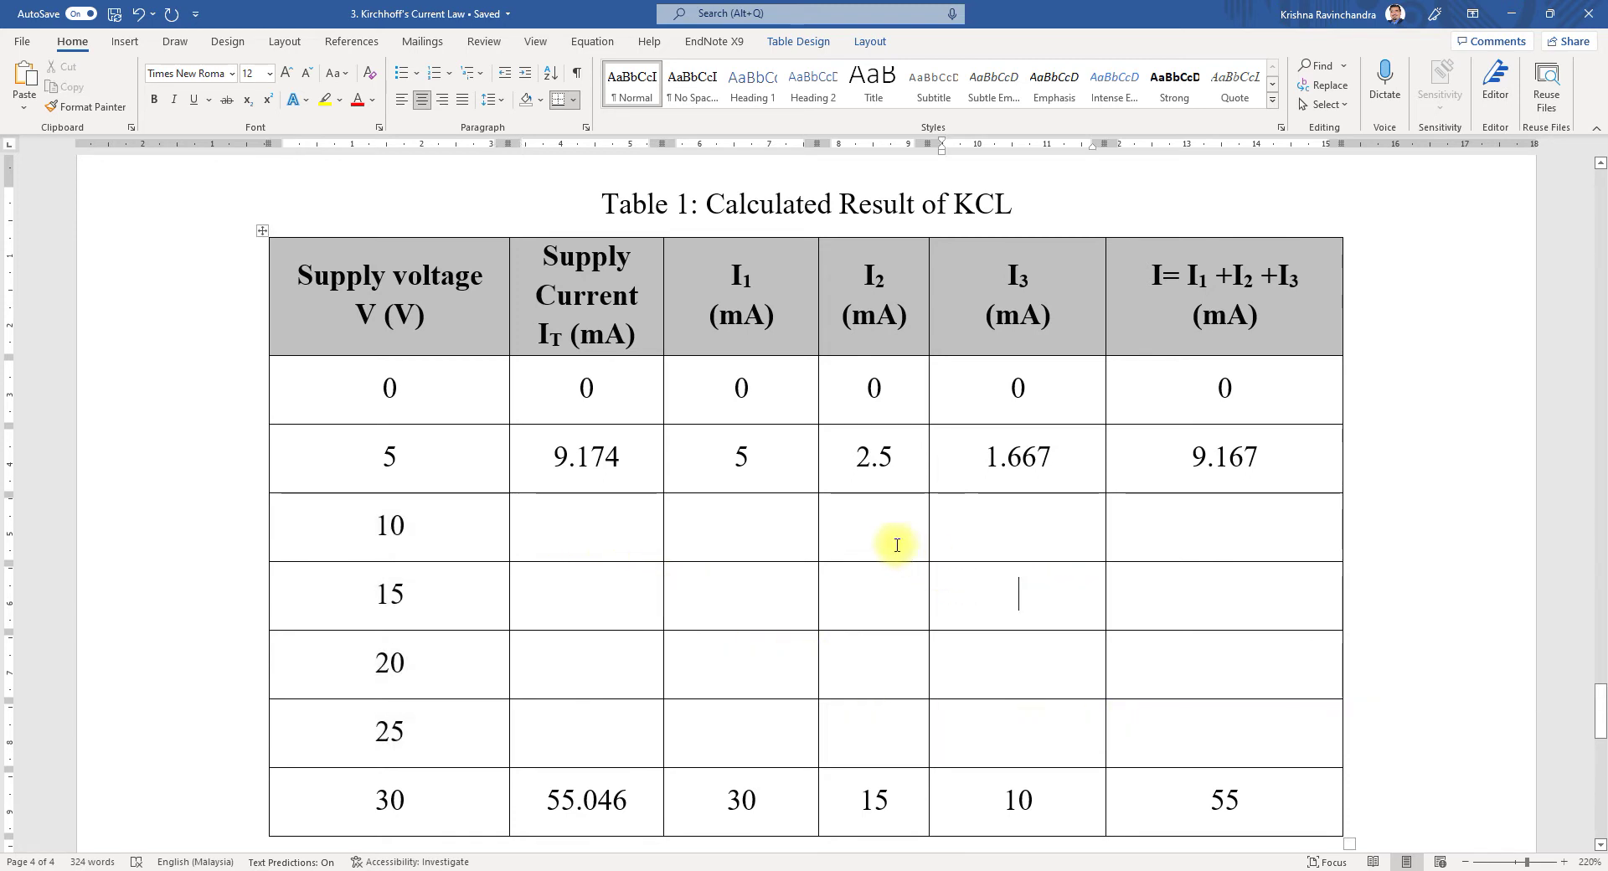
left_click(1035, 536)
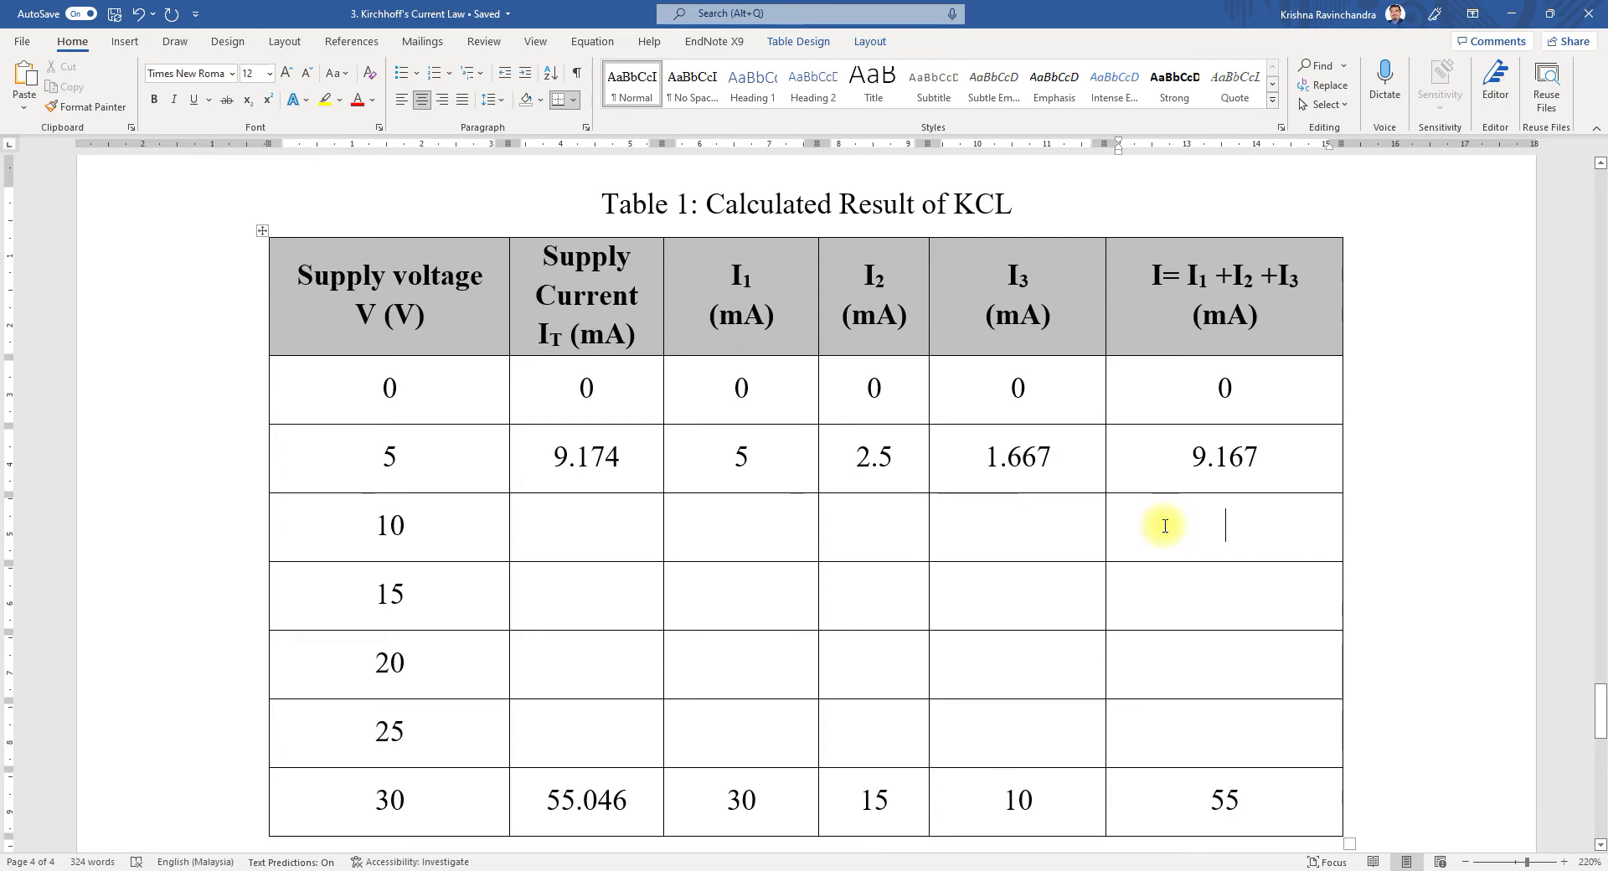
scroll(1165, 526, "down", 10)
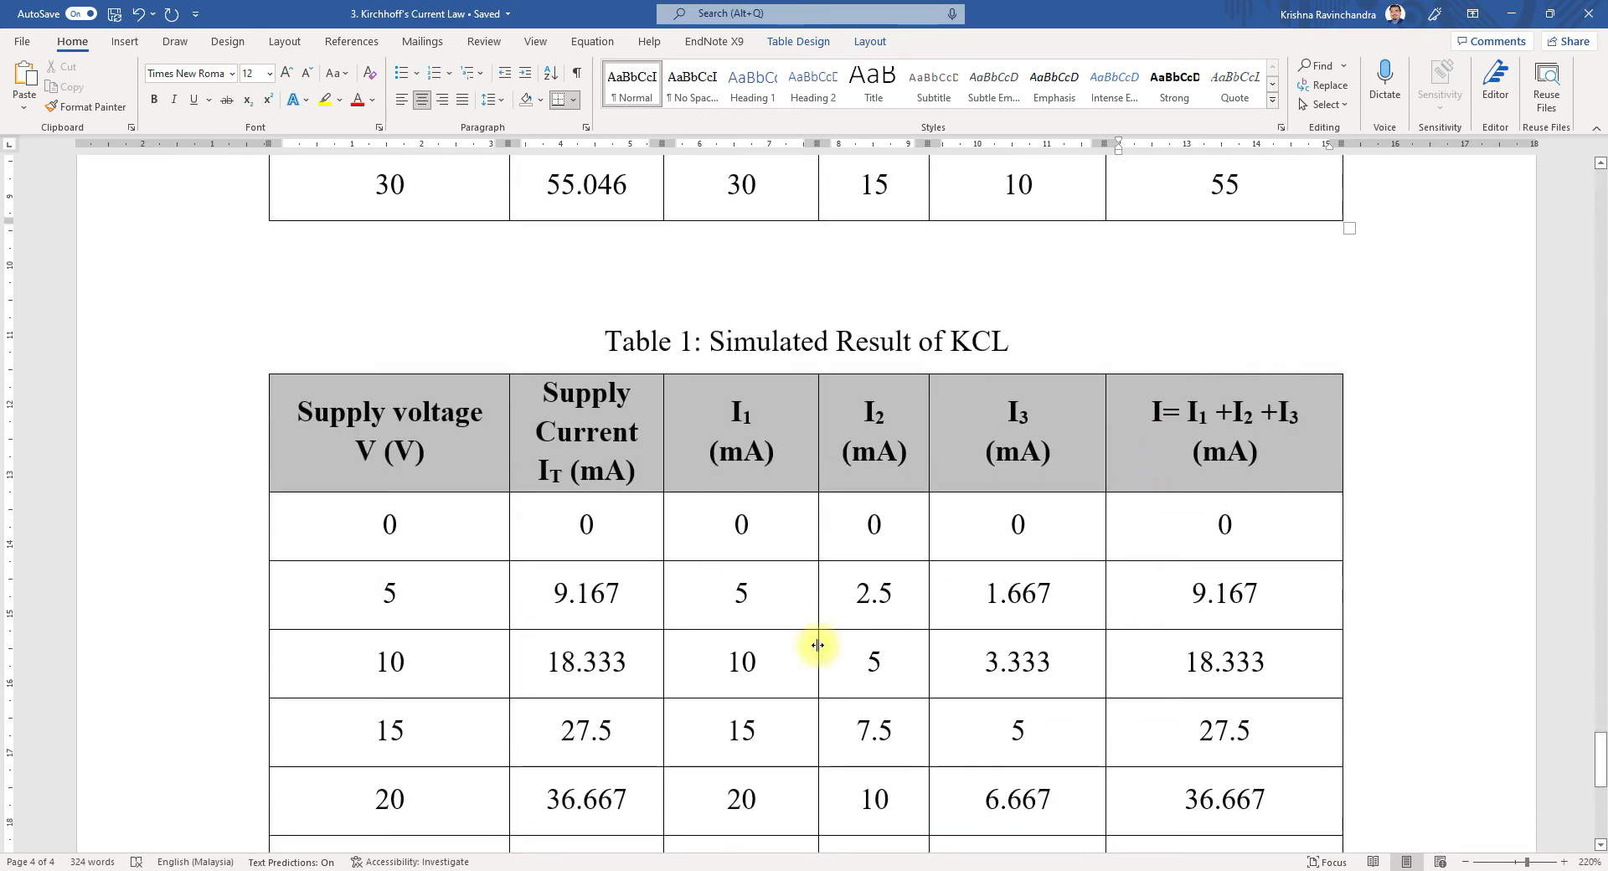
Scroll to the Simulated Result of KCL table and highlight the 5 V row, including I3 = 1.667
scroll(656, 644, "down", 3)
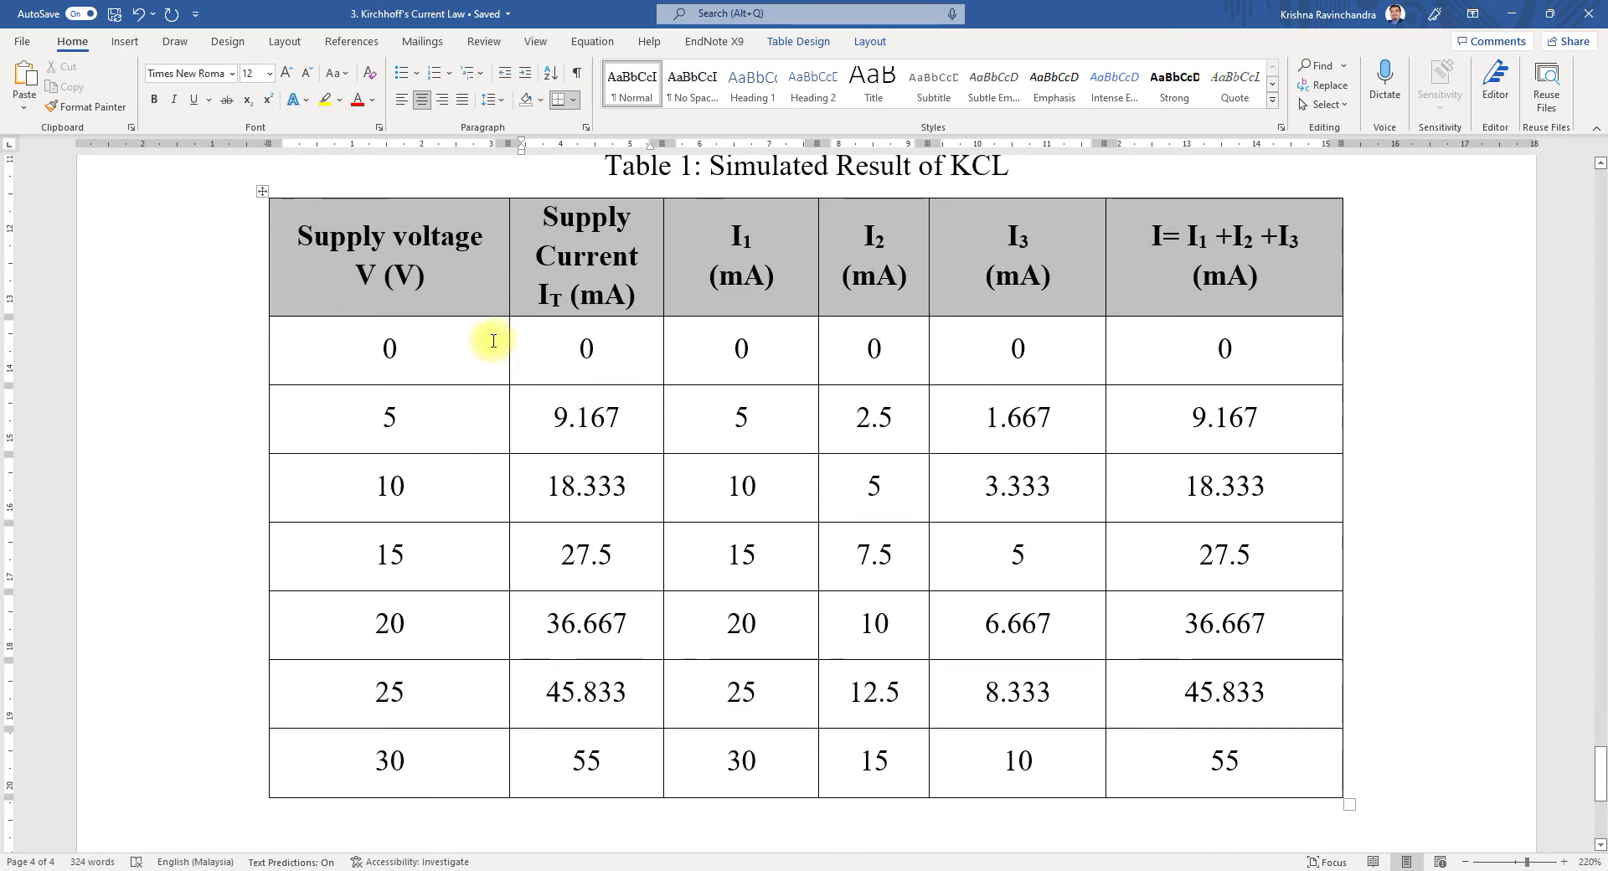
left_click_drag(493, 341, 441, 736)
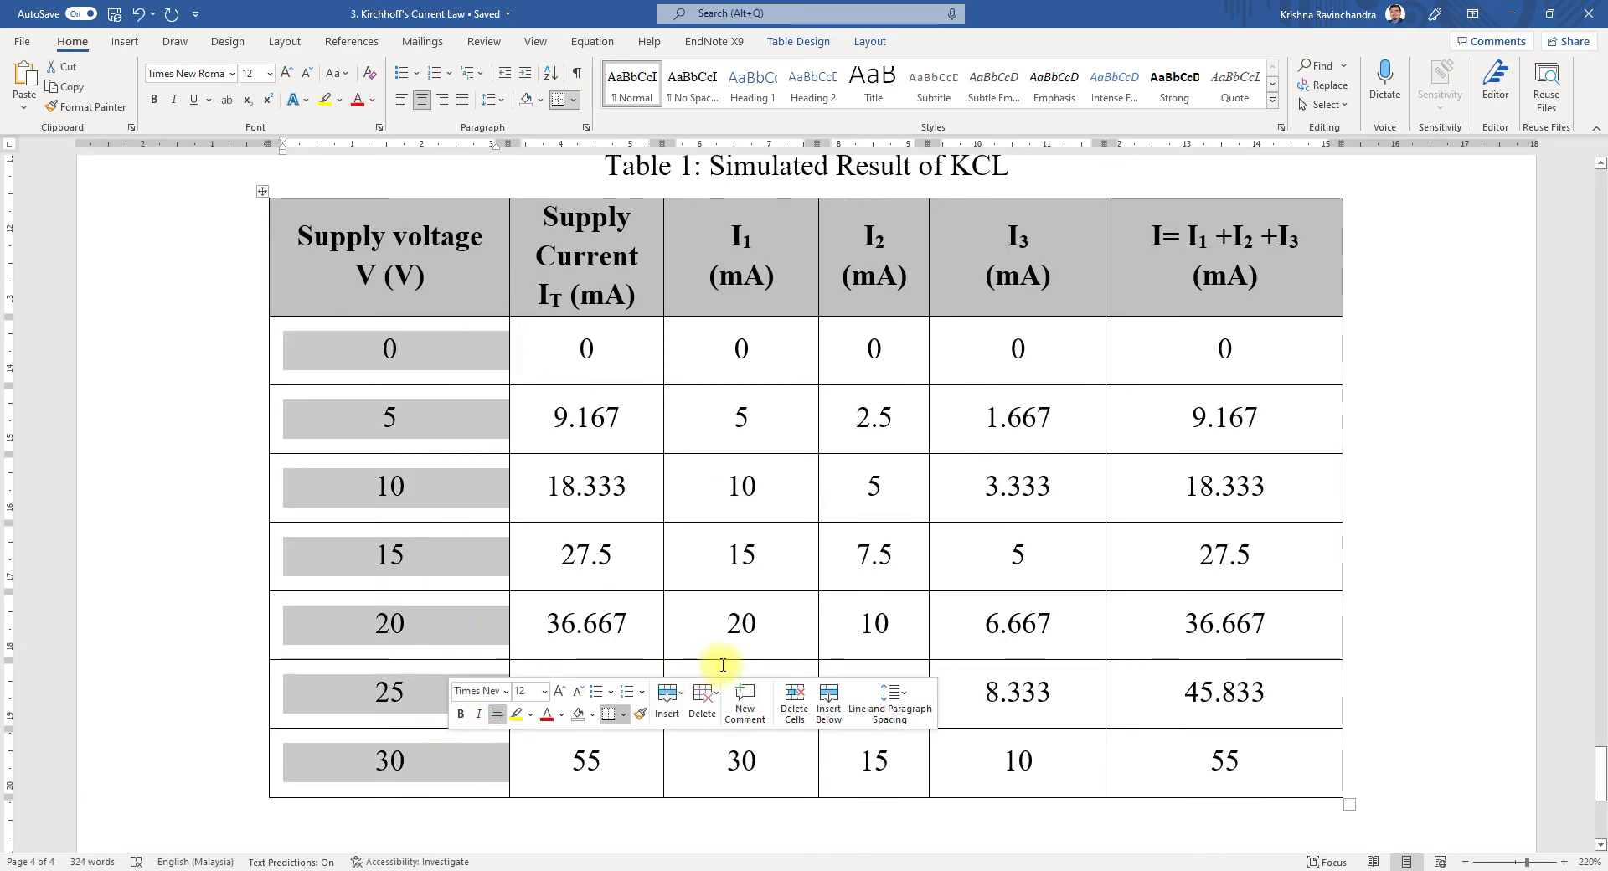
scroll(739, 660, "up", 2)
scroll(739, 660, "down", 2)
scroll(736, 628, "down", 1)
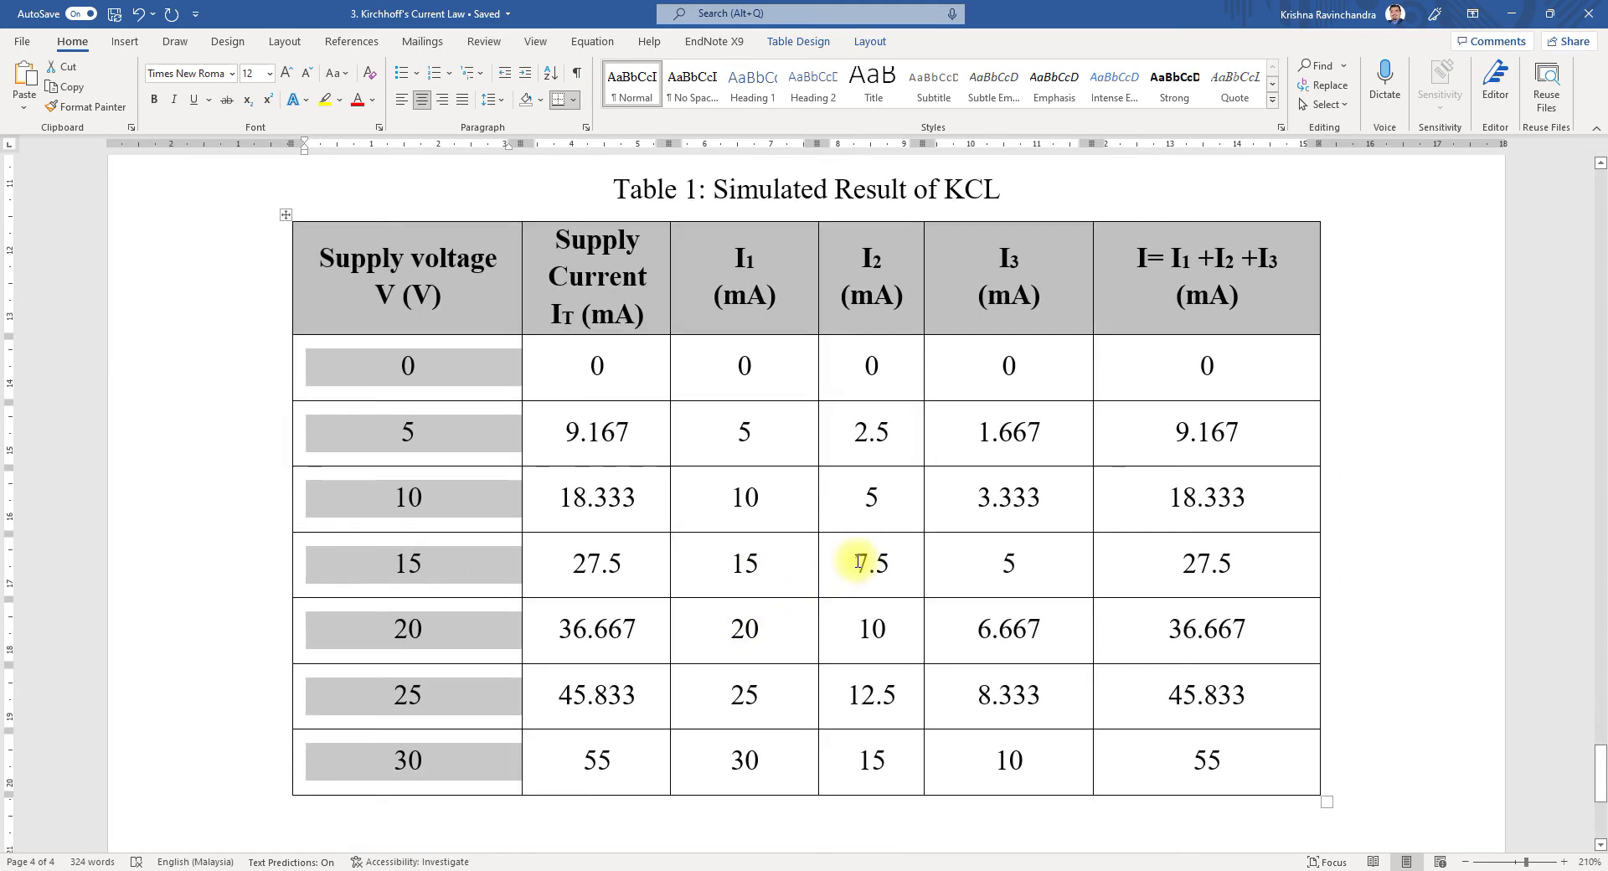
left_click(630, 372)
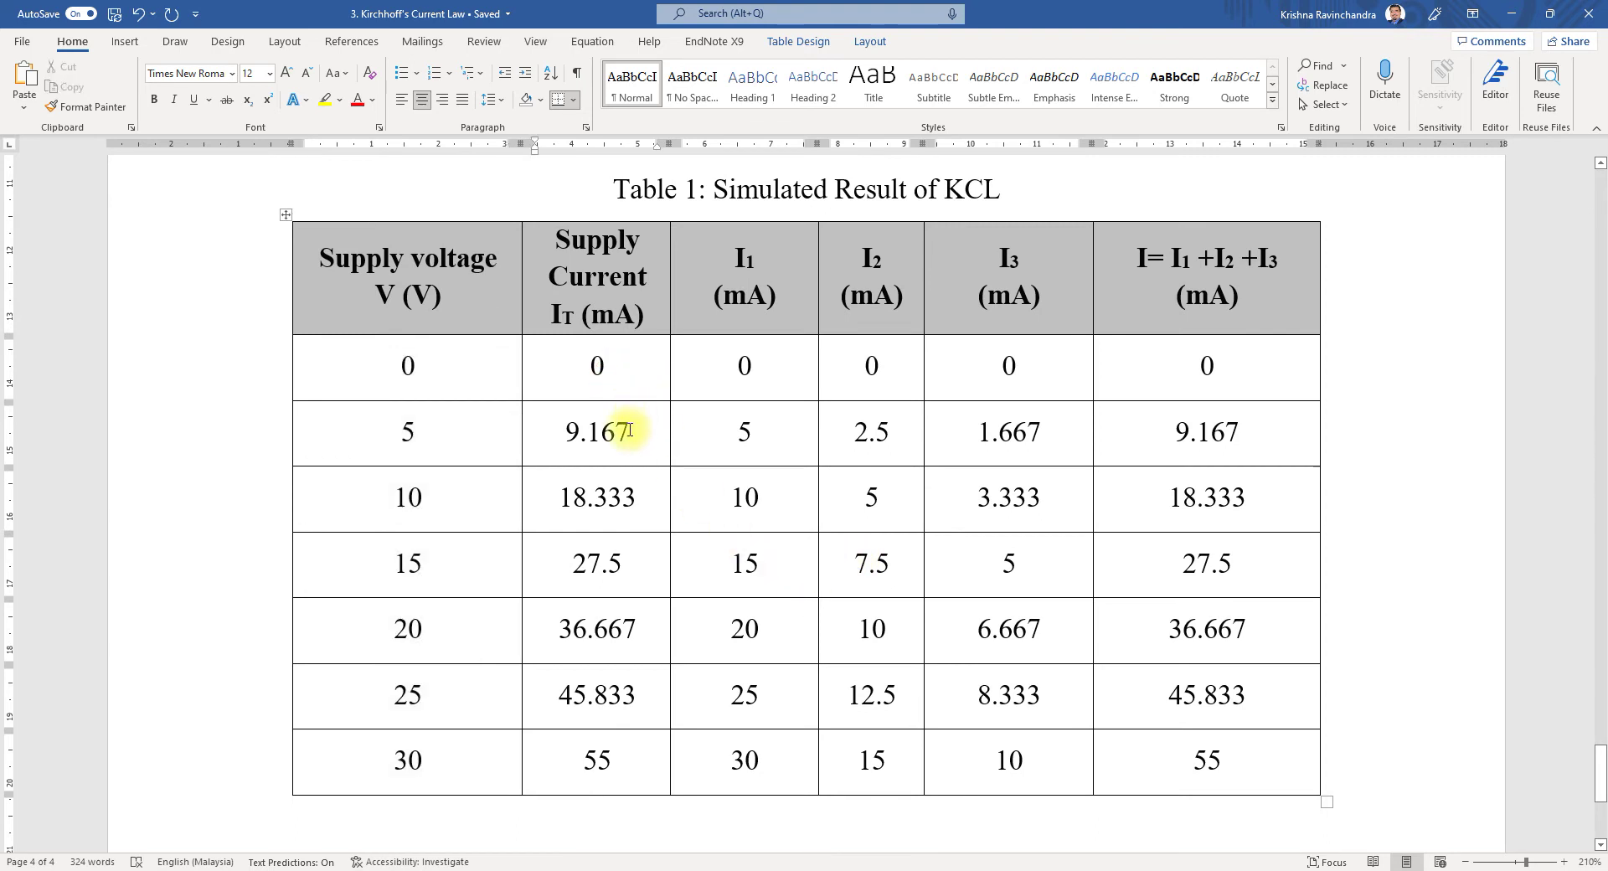
left_click_drag(621, 430, 875, 422)
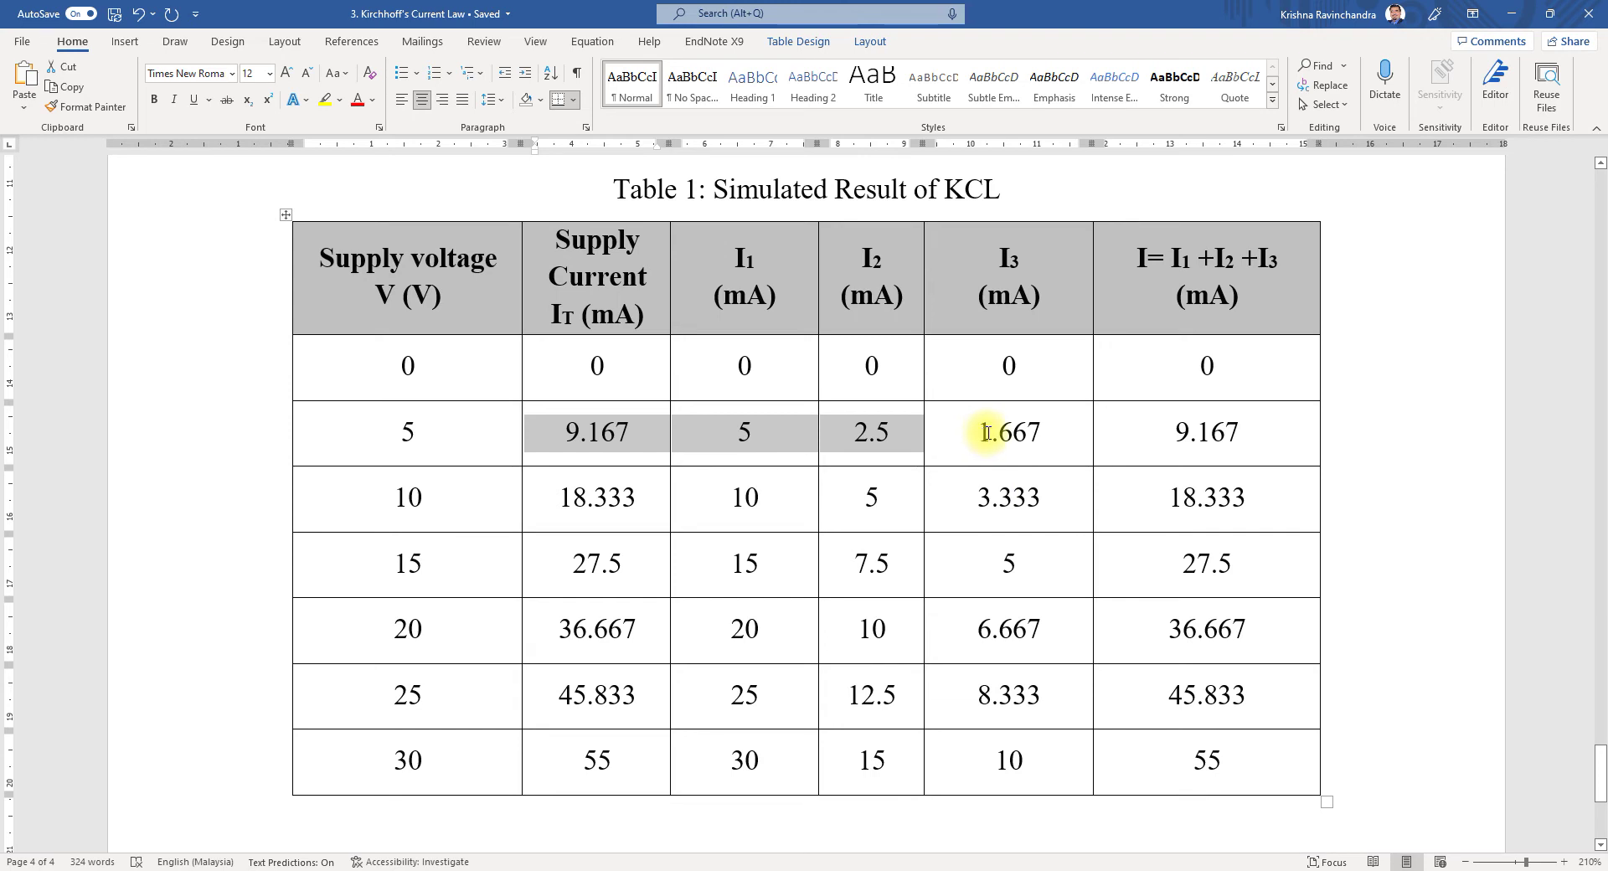
left_click_drag(974, 434, 1039, 432)
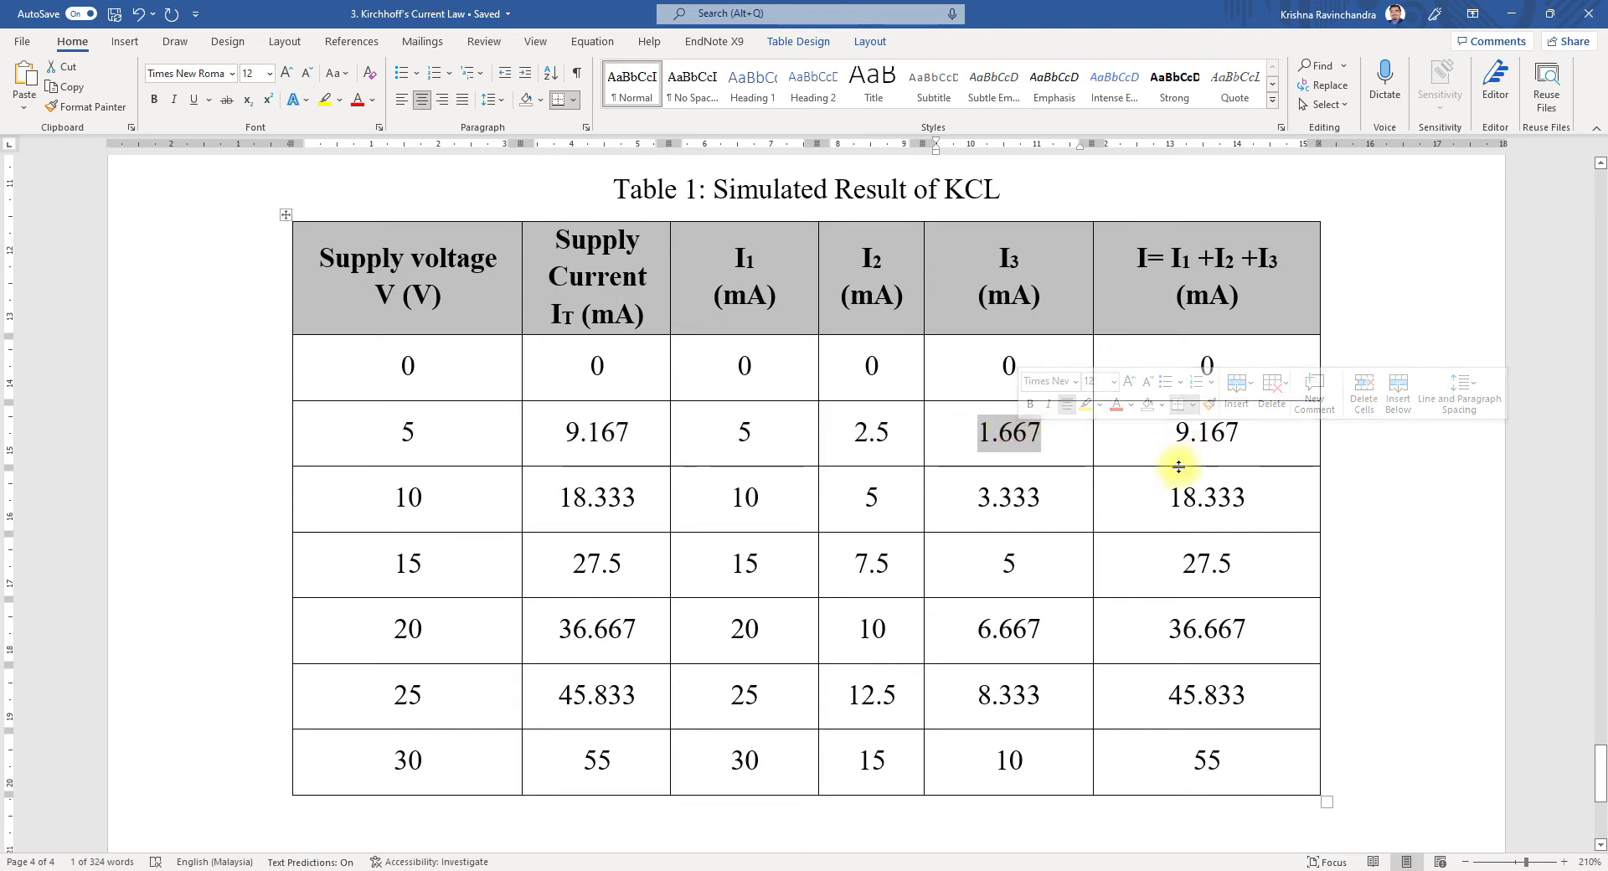
Compare the simulated supply-current and summed I1+I2+I3 columns, such as 55.046 versus 55 at 30 V
left_click_drag(592, 433, 641, 758)
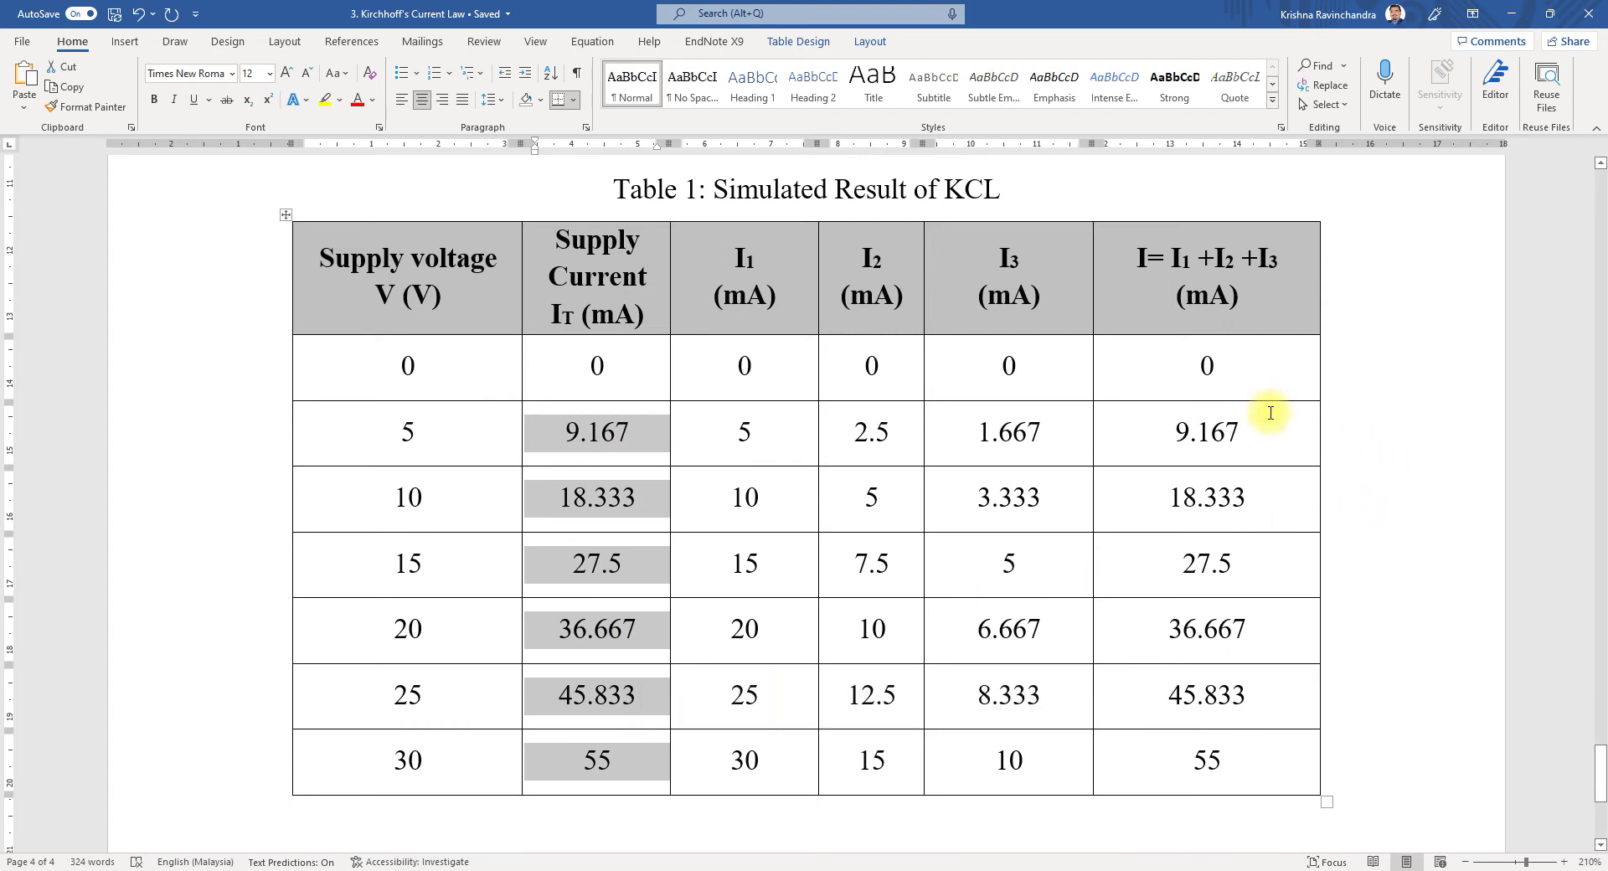
left_click_drag(1270, 413, 1248, 757)
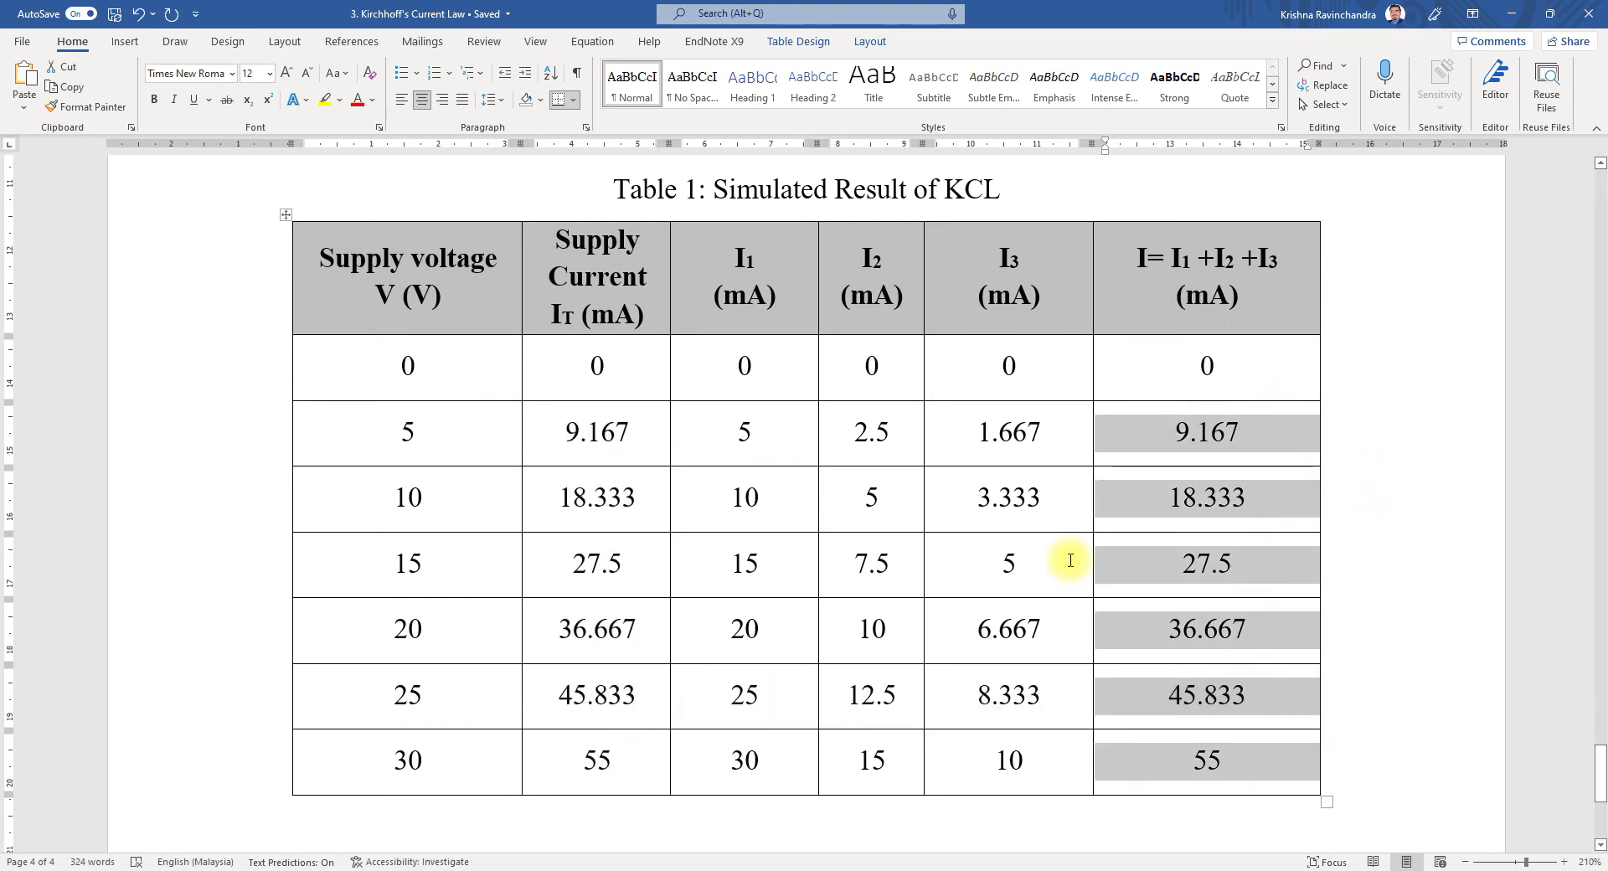
scroll(1070, 560, "up", 5)
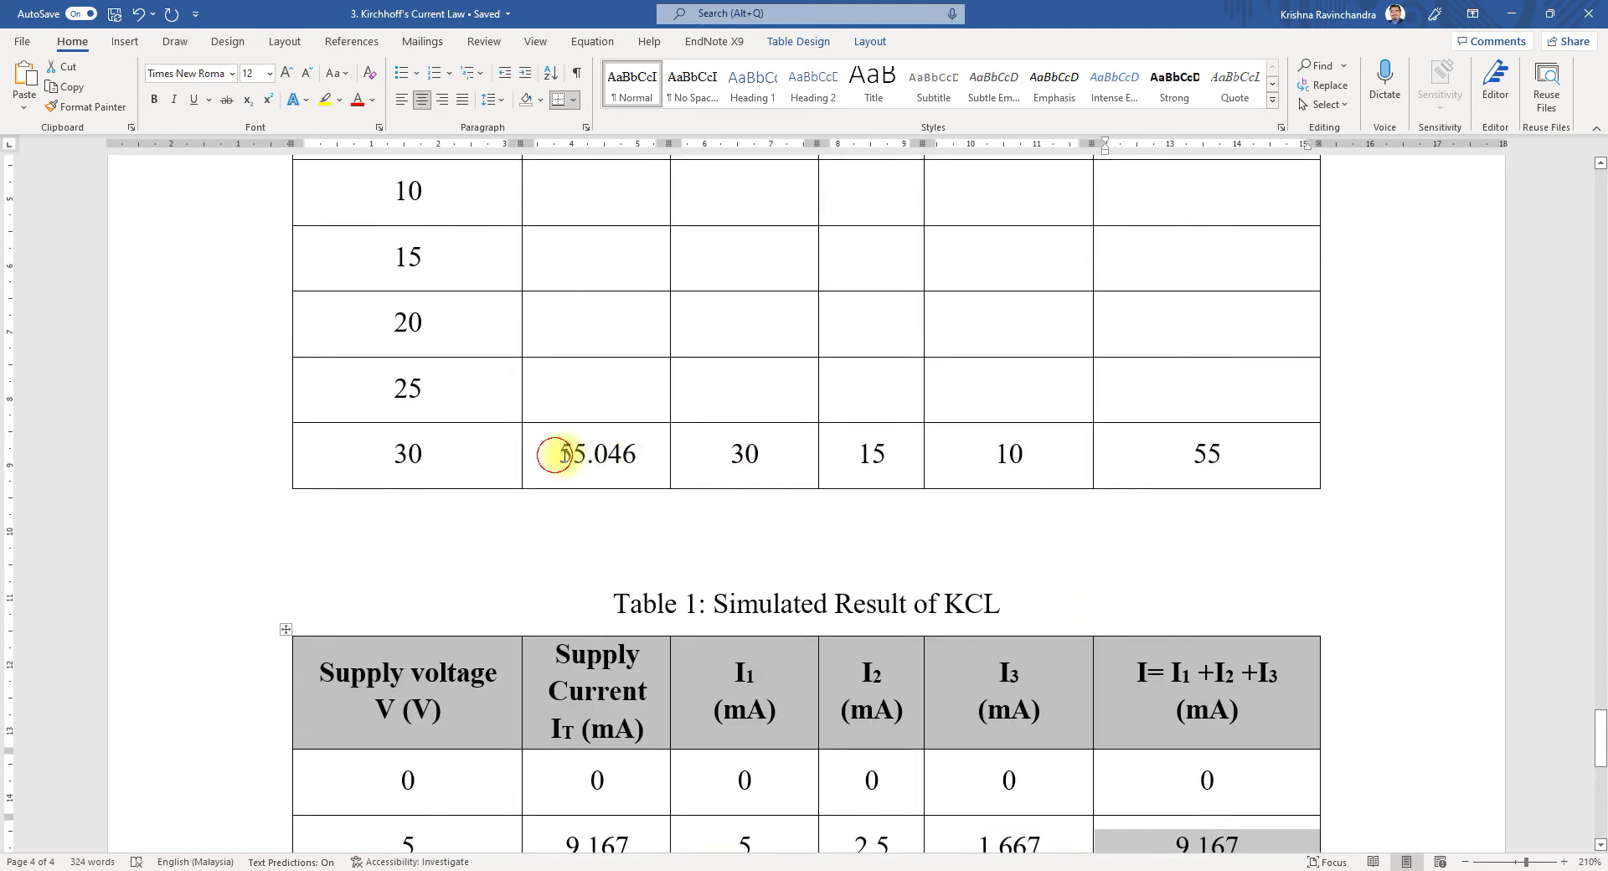
left_click_drag(555, 455, 636, 452)
left_click_drag(1184, 459, 1228, 455)
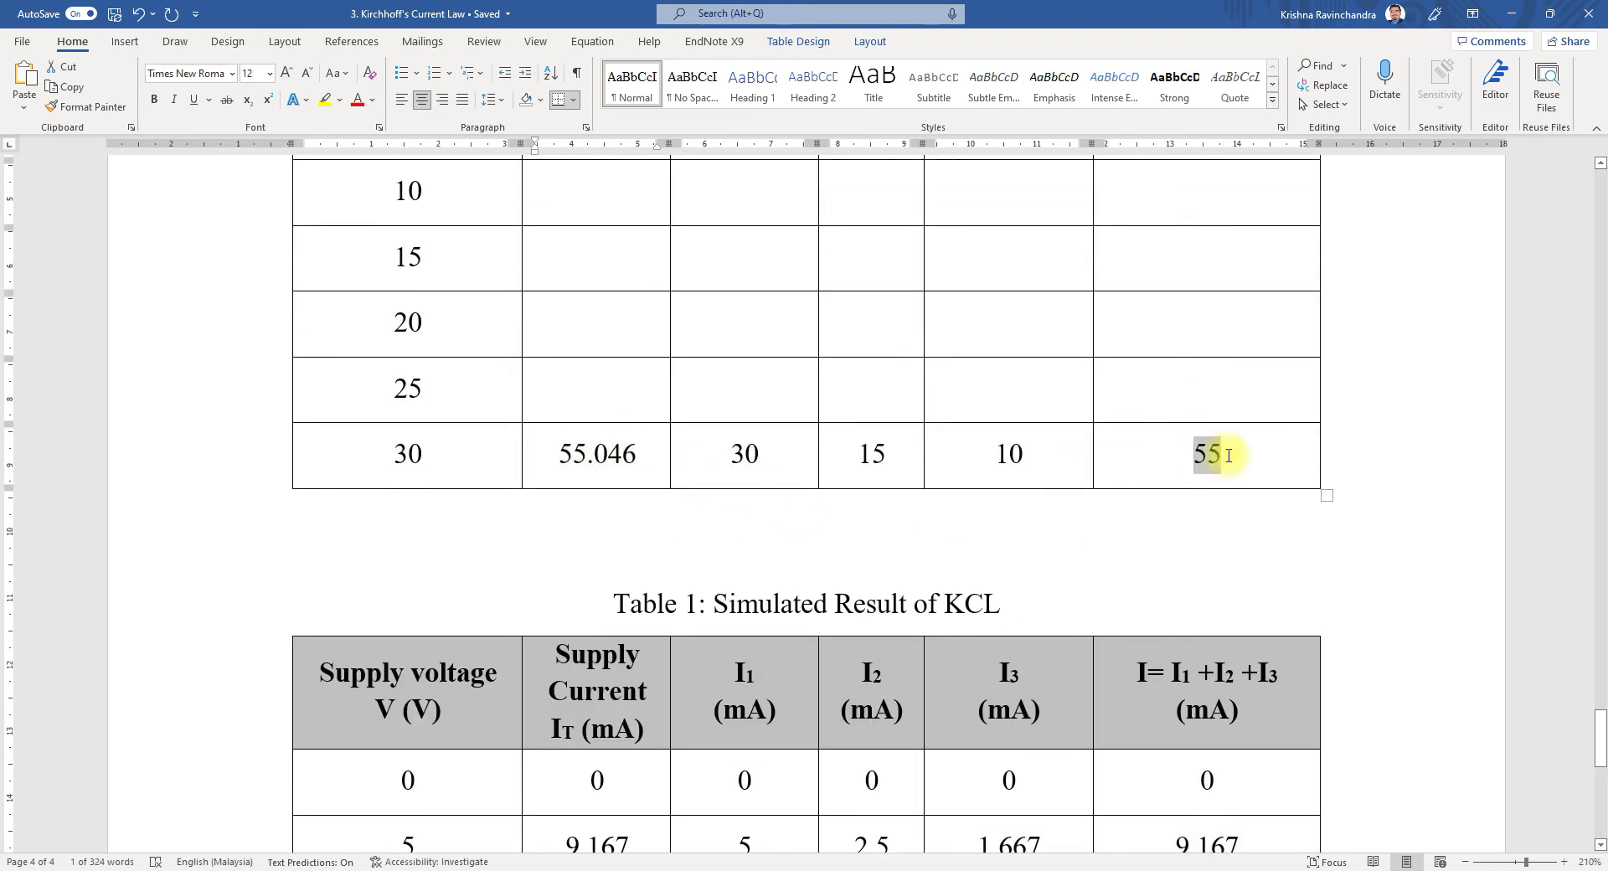
scroll(1229, 454, "up", 2)
left_click_drag(559, 291, 656, 296)
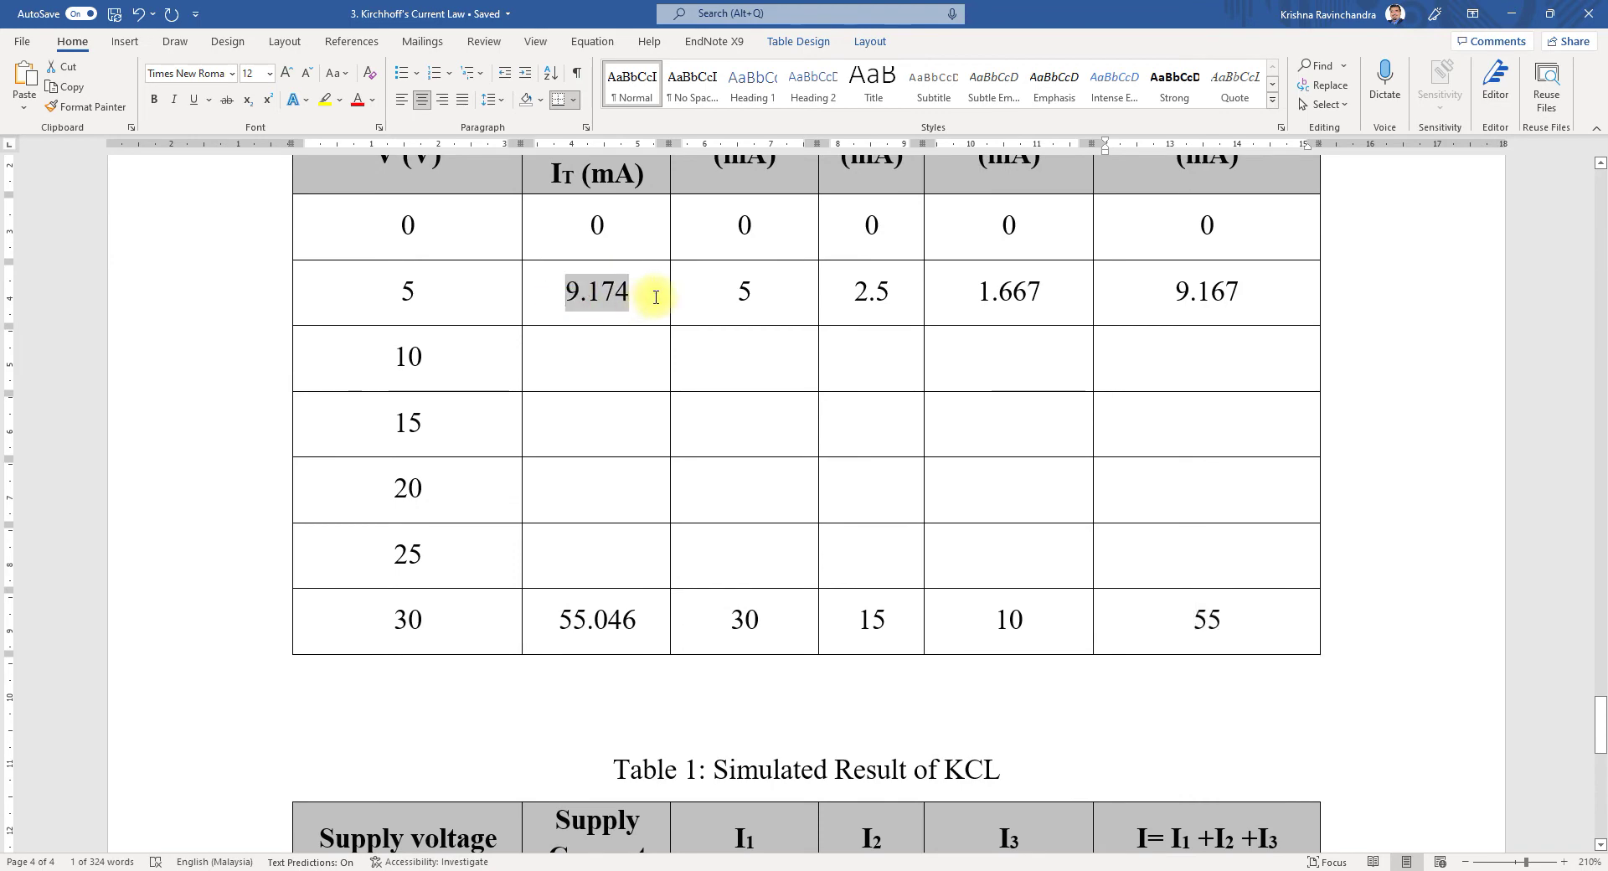
left_click_drag(1176, 291, 1246, 293)
scroll(1213, 325, "down", 2)
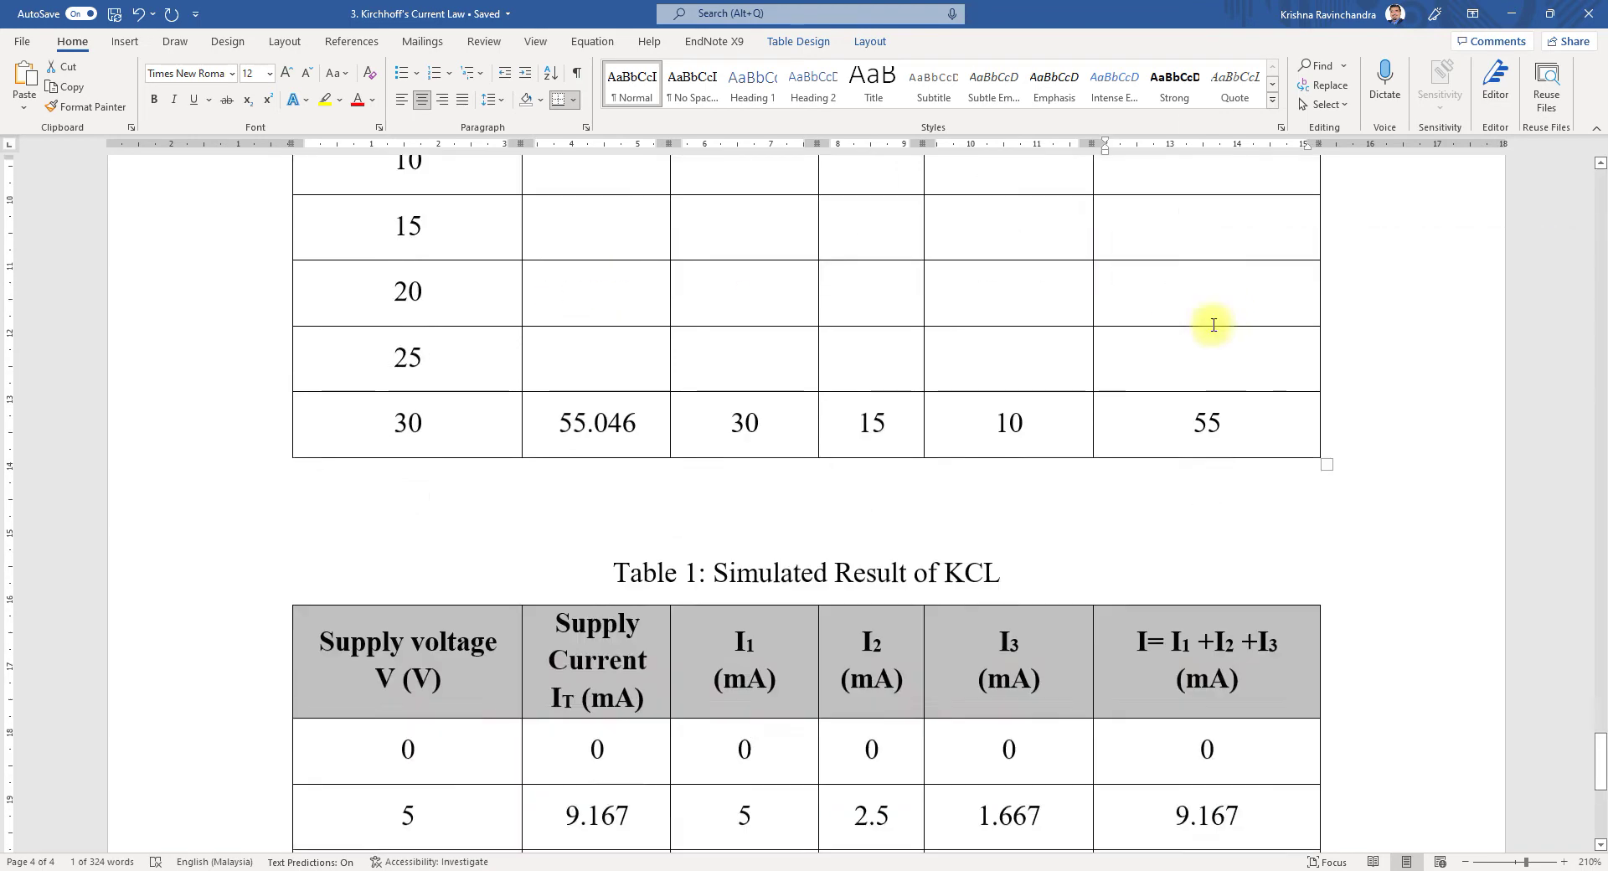
scroll(1214, 325, "down", 4)
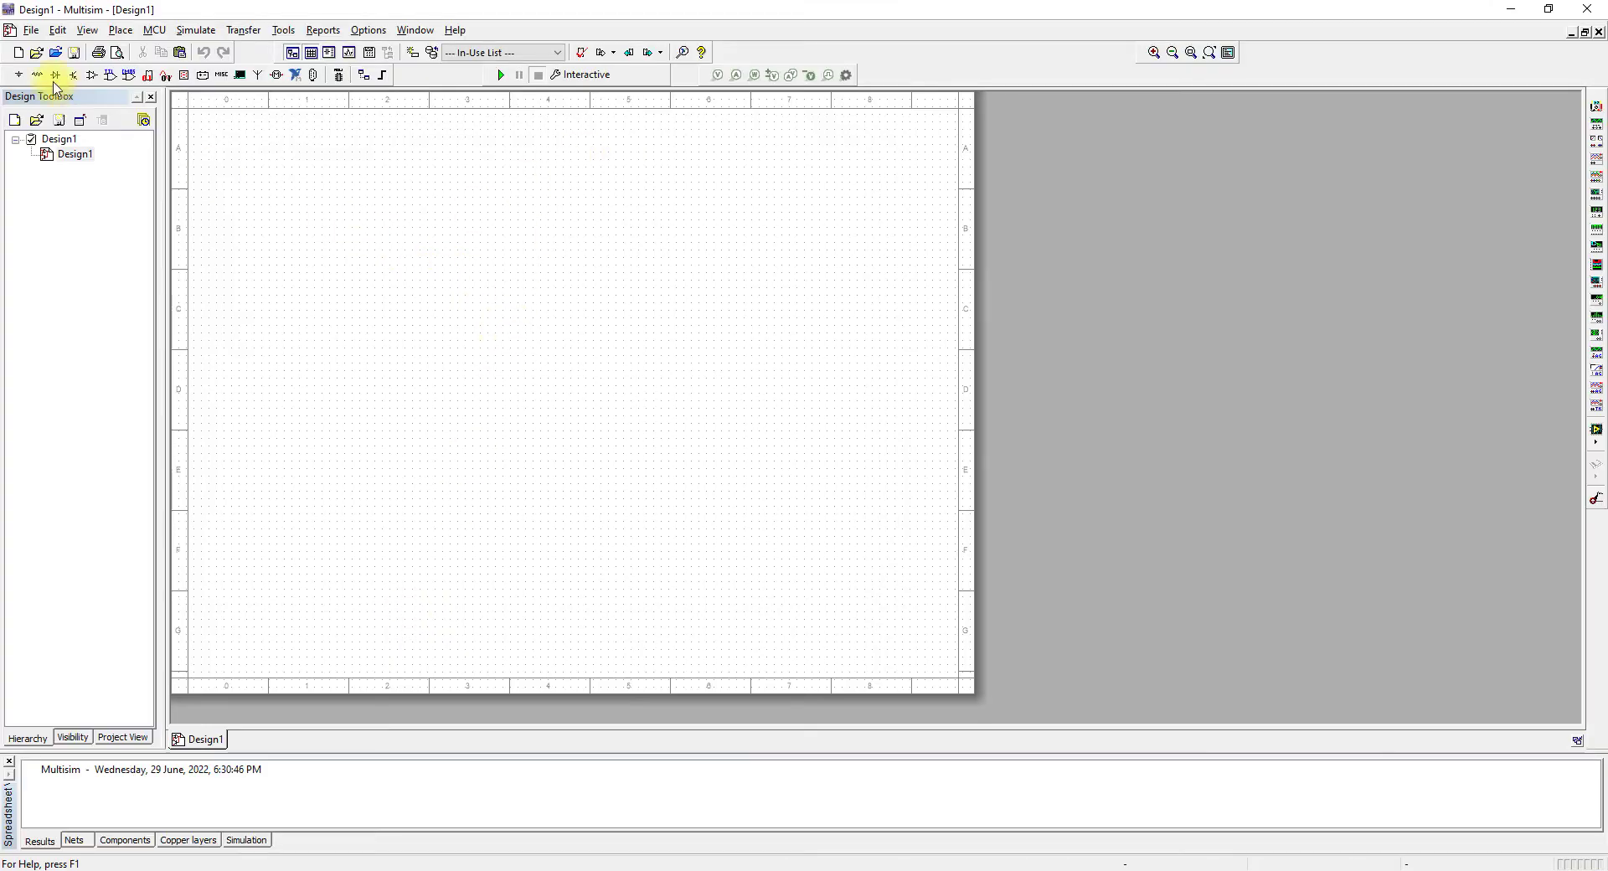
Zoom in on the blank Design1 schematic sheet in Multisim
scroll(176, 165, "up", 2)
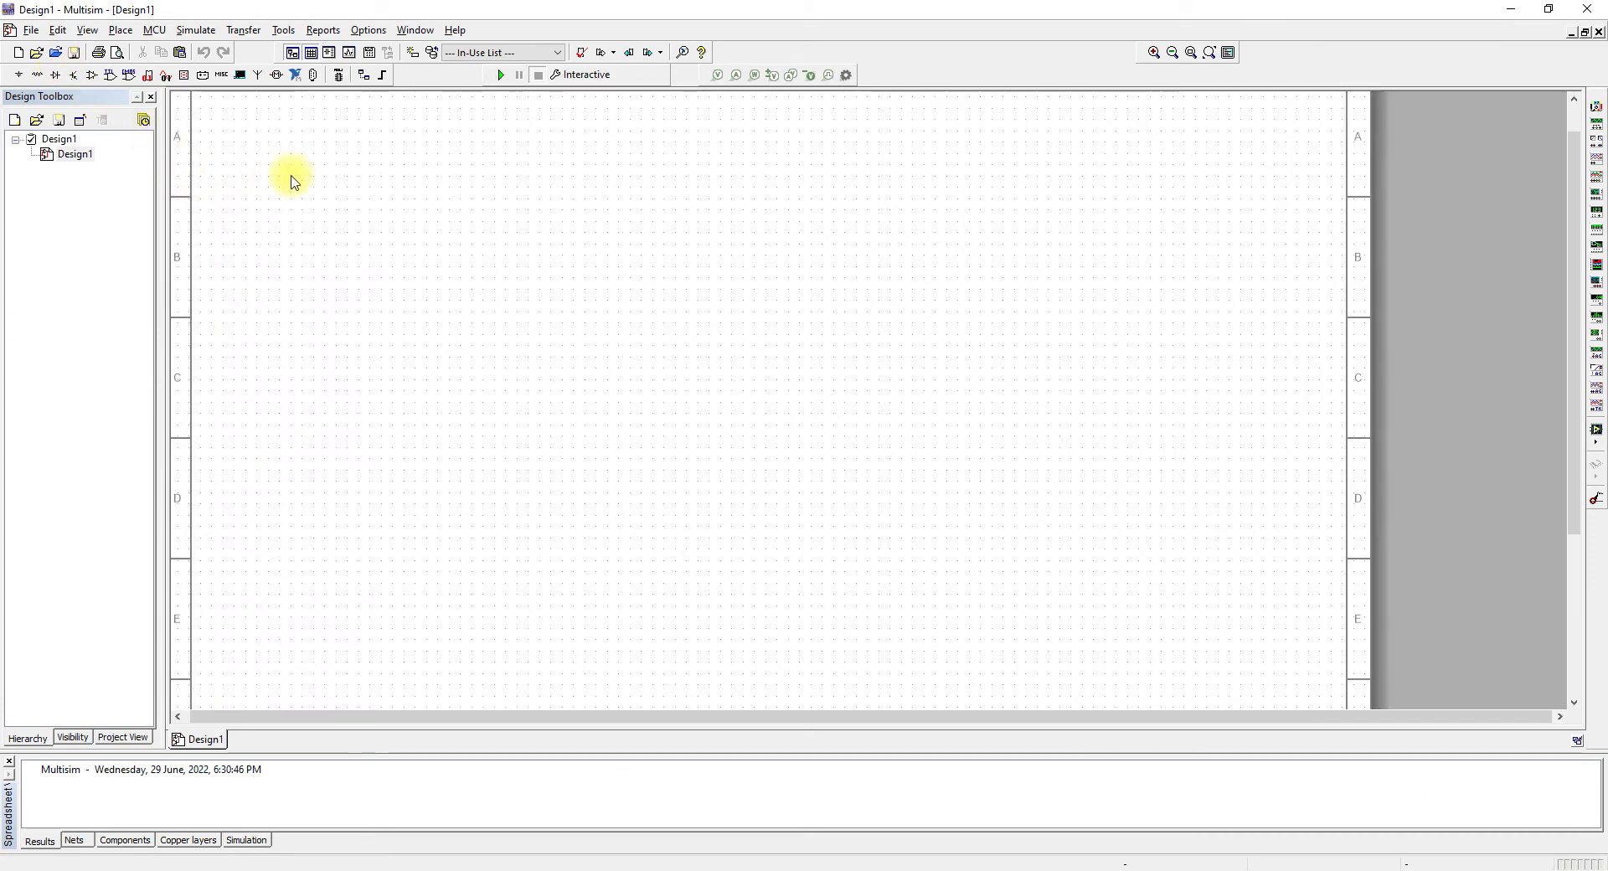
Place a 1k resistor from the Basic group's RESISTOR family as R1 and copy it
key("ctrl+w")
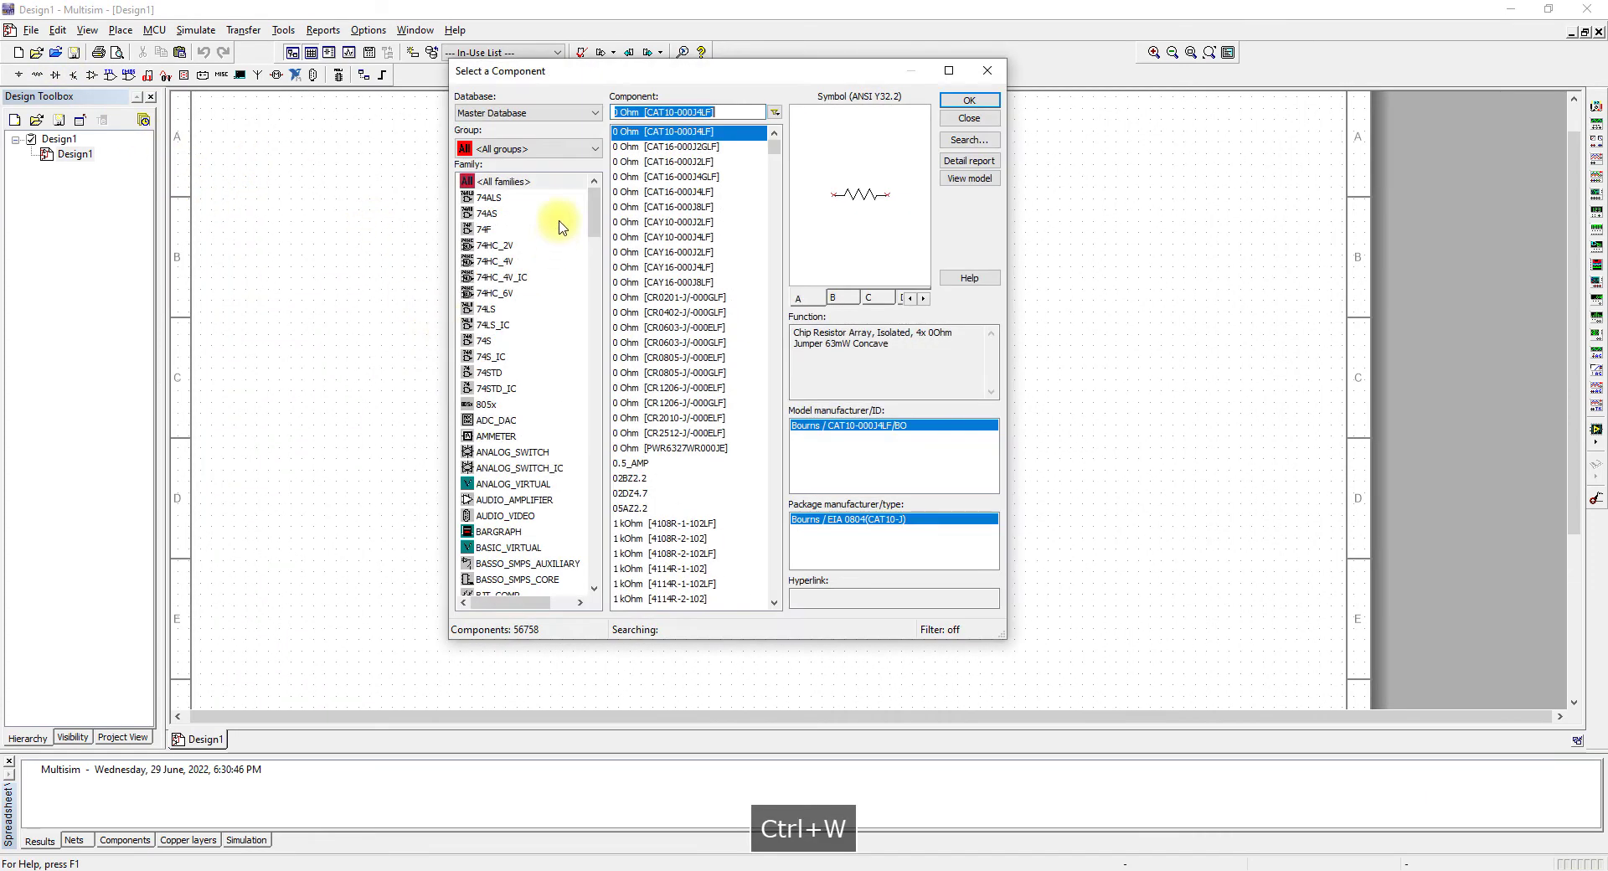
left_click(533, 159)
left_click(503, 198)
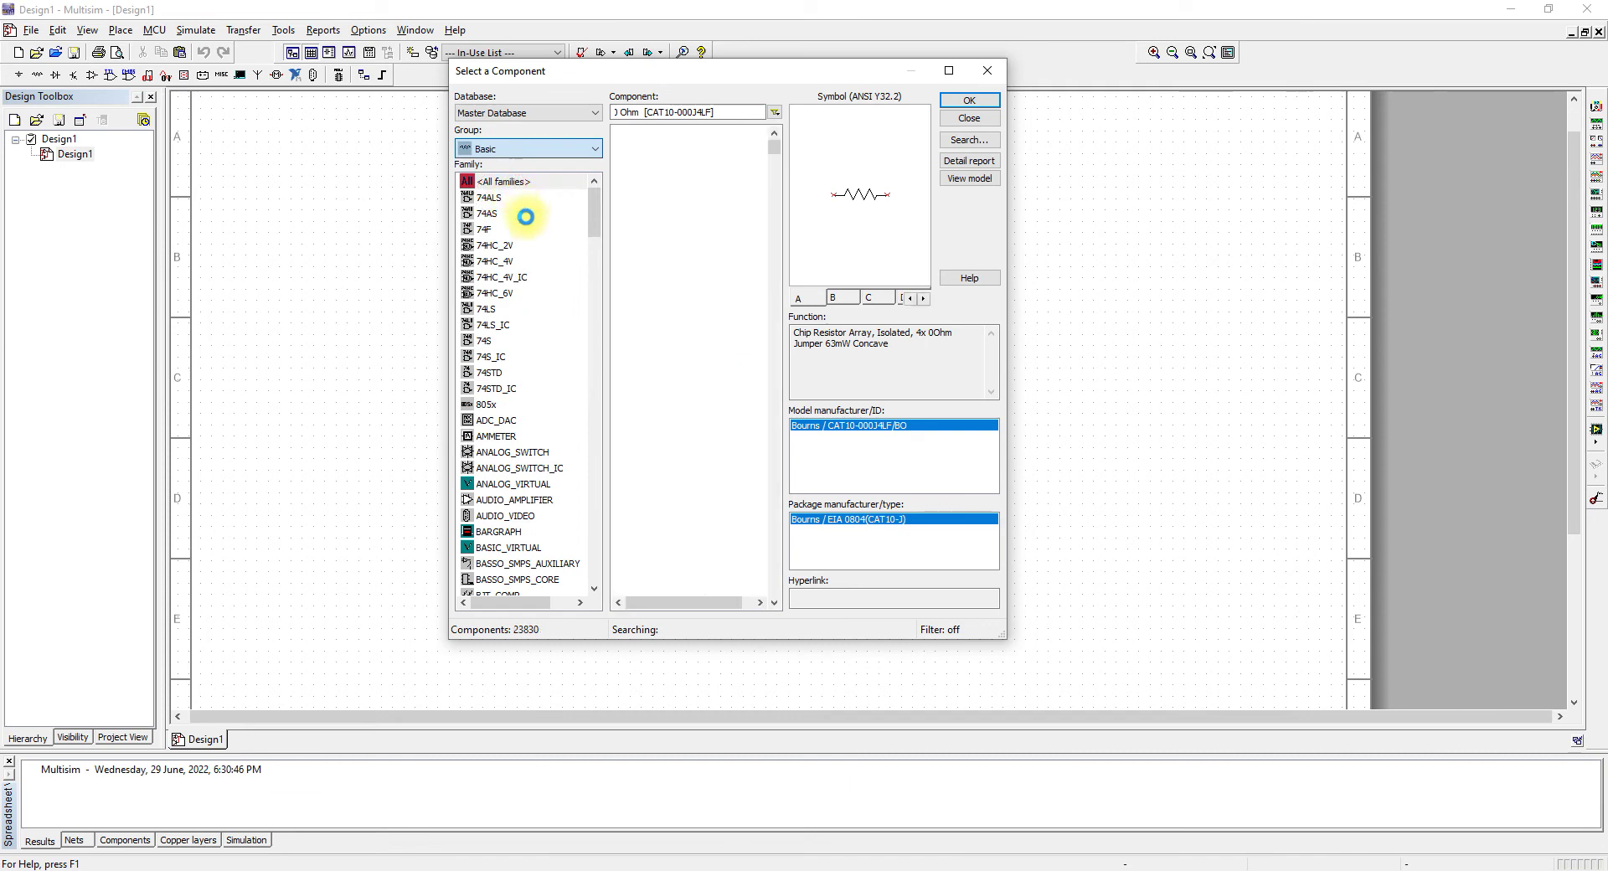
left_click(500, 344)
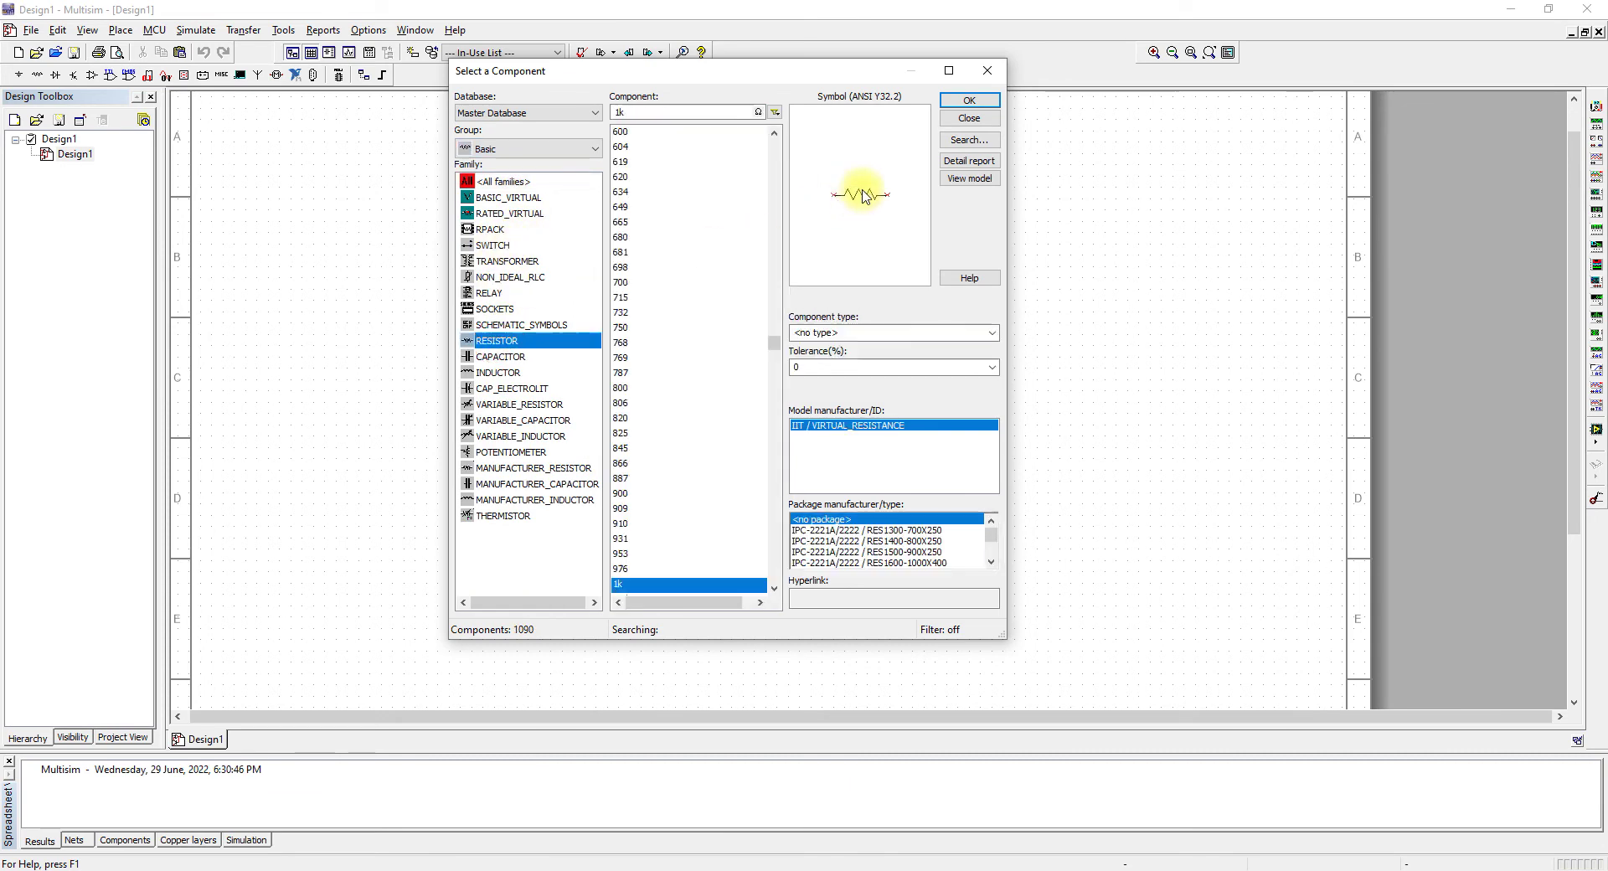
key("Return")
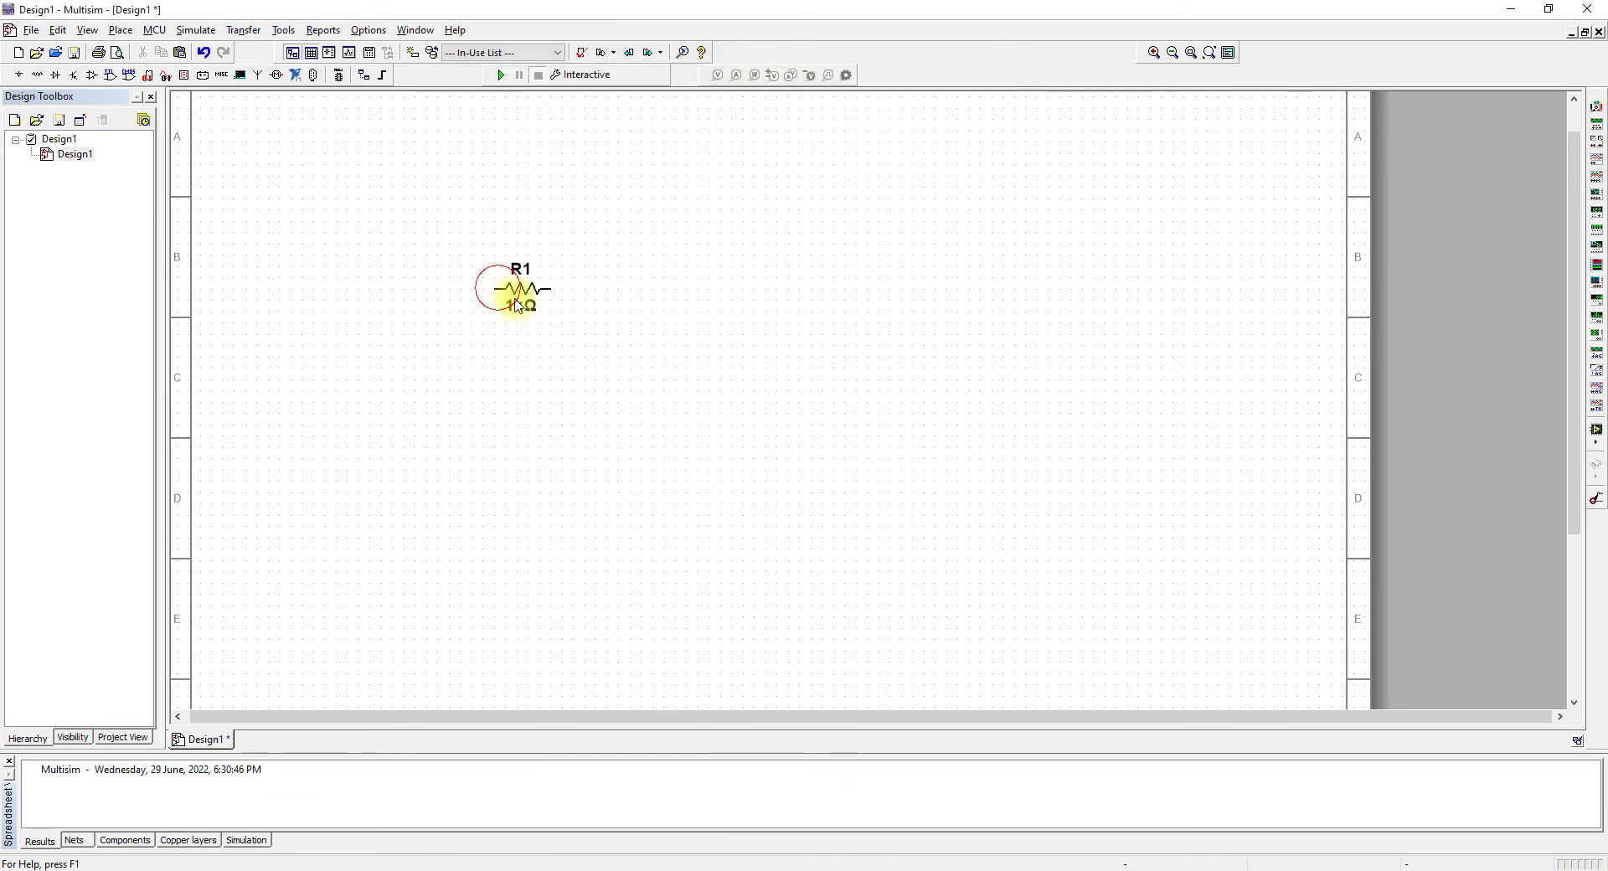
left_click(524, 289)
left_click(971, 118)
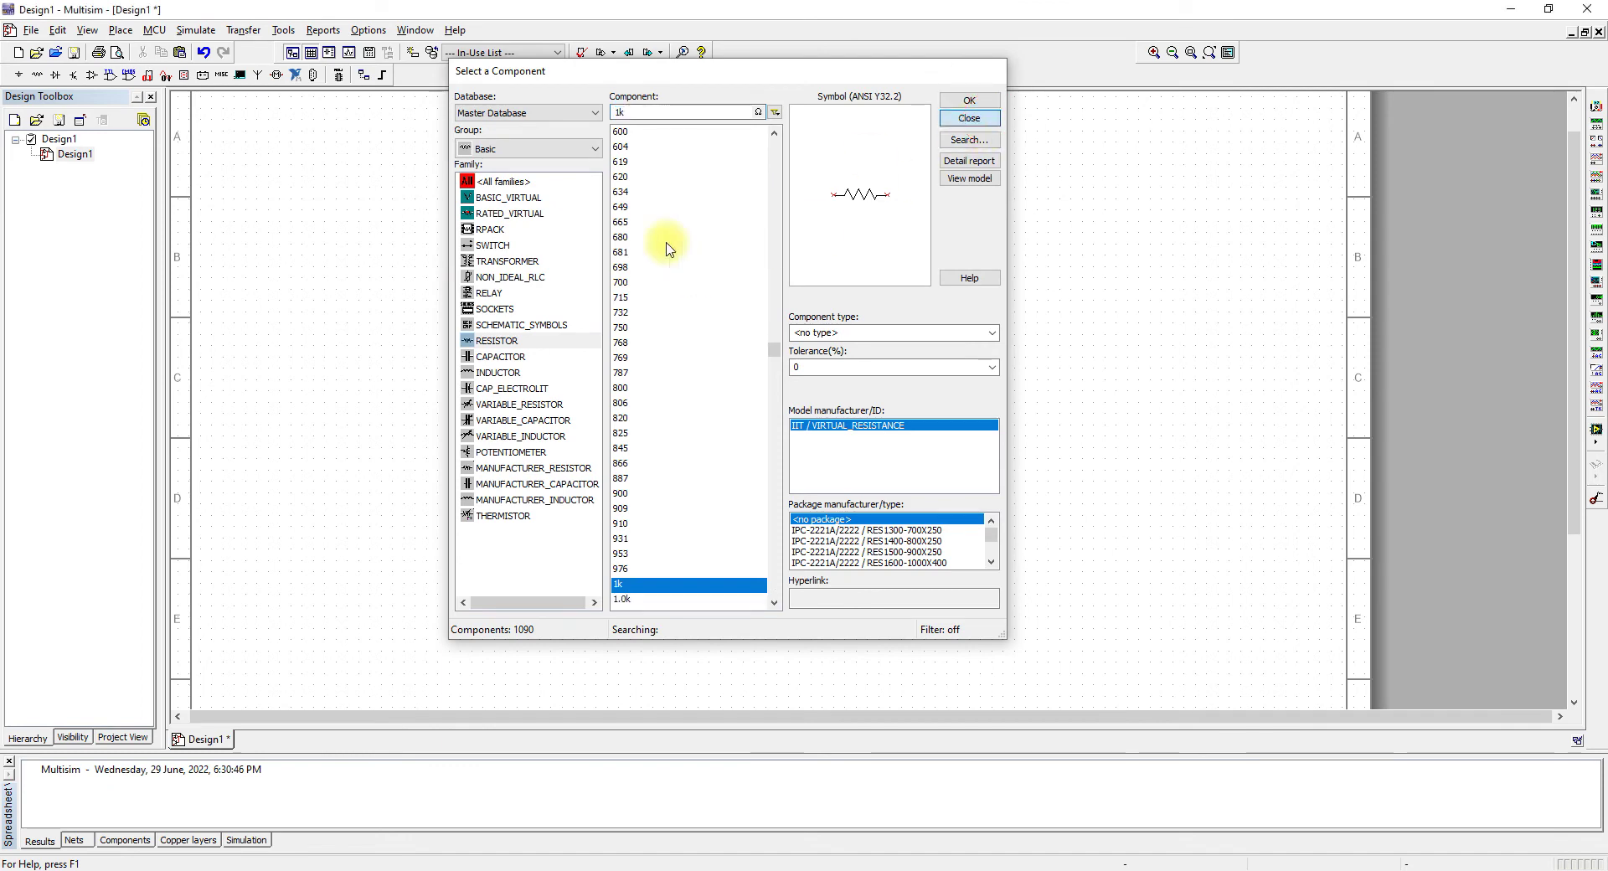
left_click(548, 293)
key("ctrl+c")
Paste two resistor copies as R2 and R3 to the right of R1
left_click(595, 287)
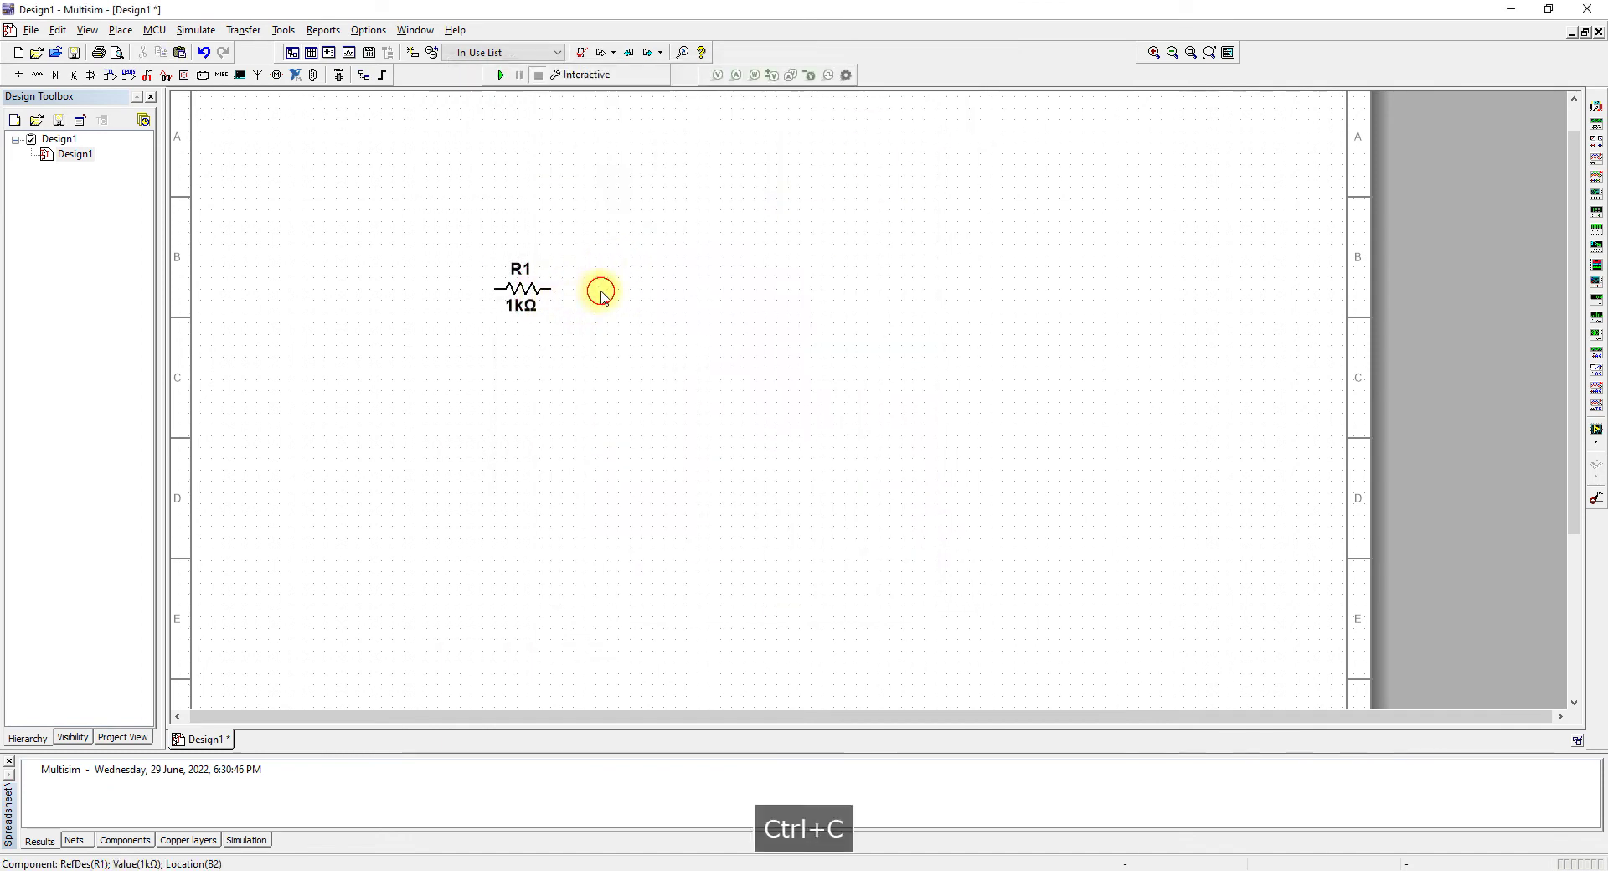
key("ctrl+v")
left_click(613, 288)
key("ctrl+v")
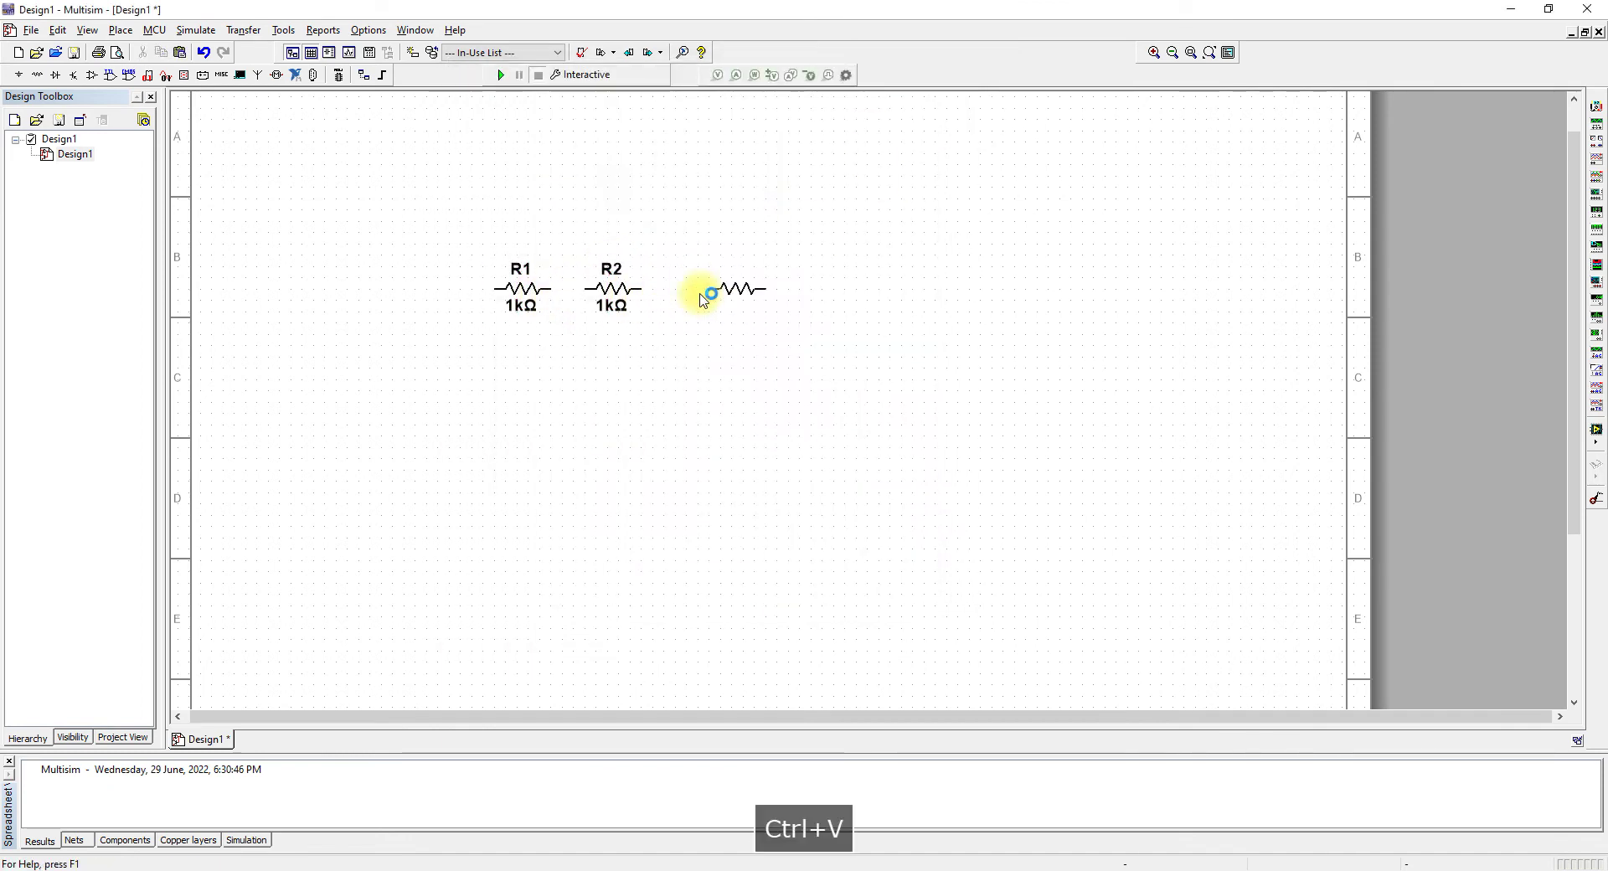
left_click(695, 289)
Change R2's resistance to 2k, leaving R3 at 1k
left_click(621, 297)
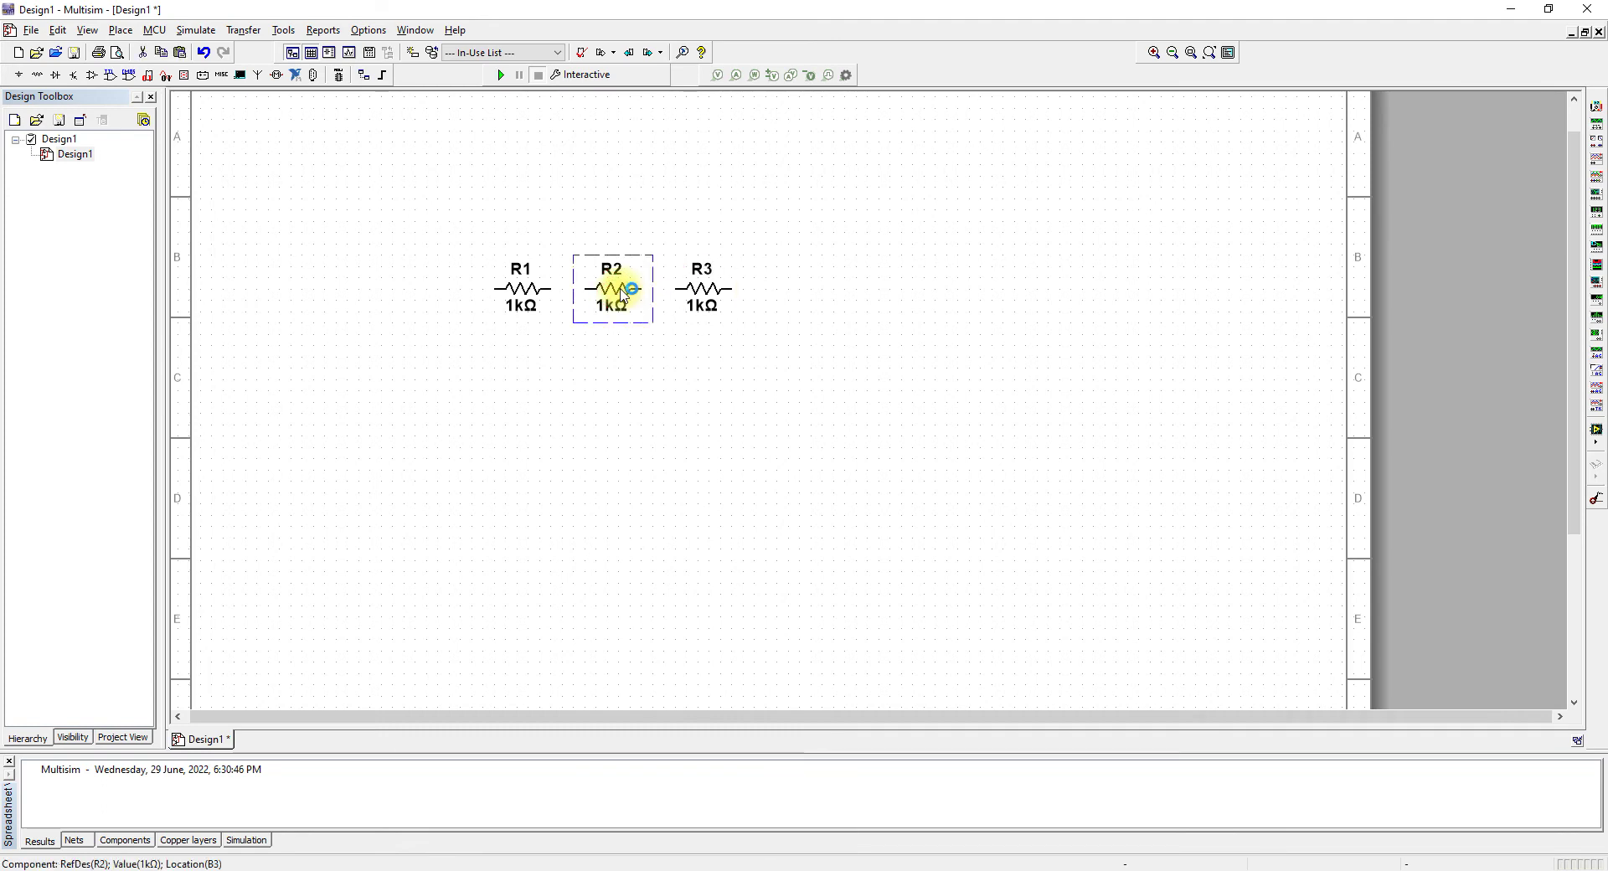
double_click(636, 288)
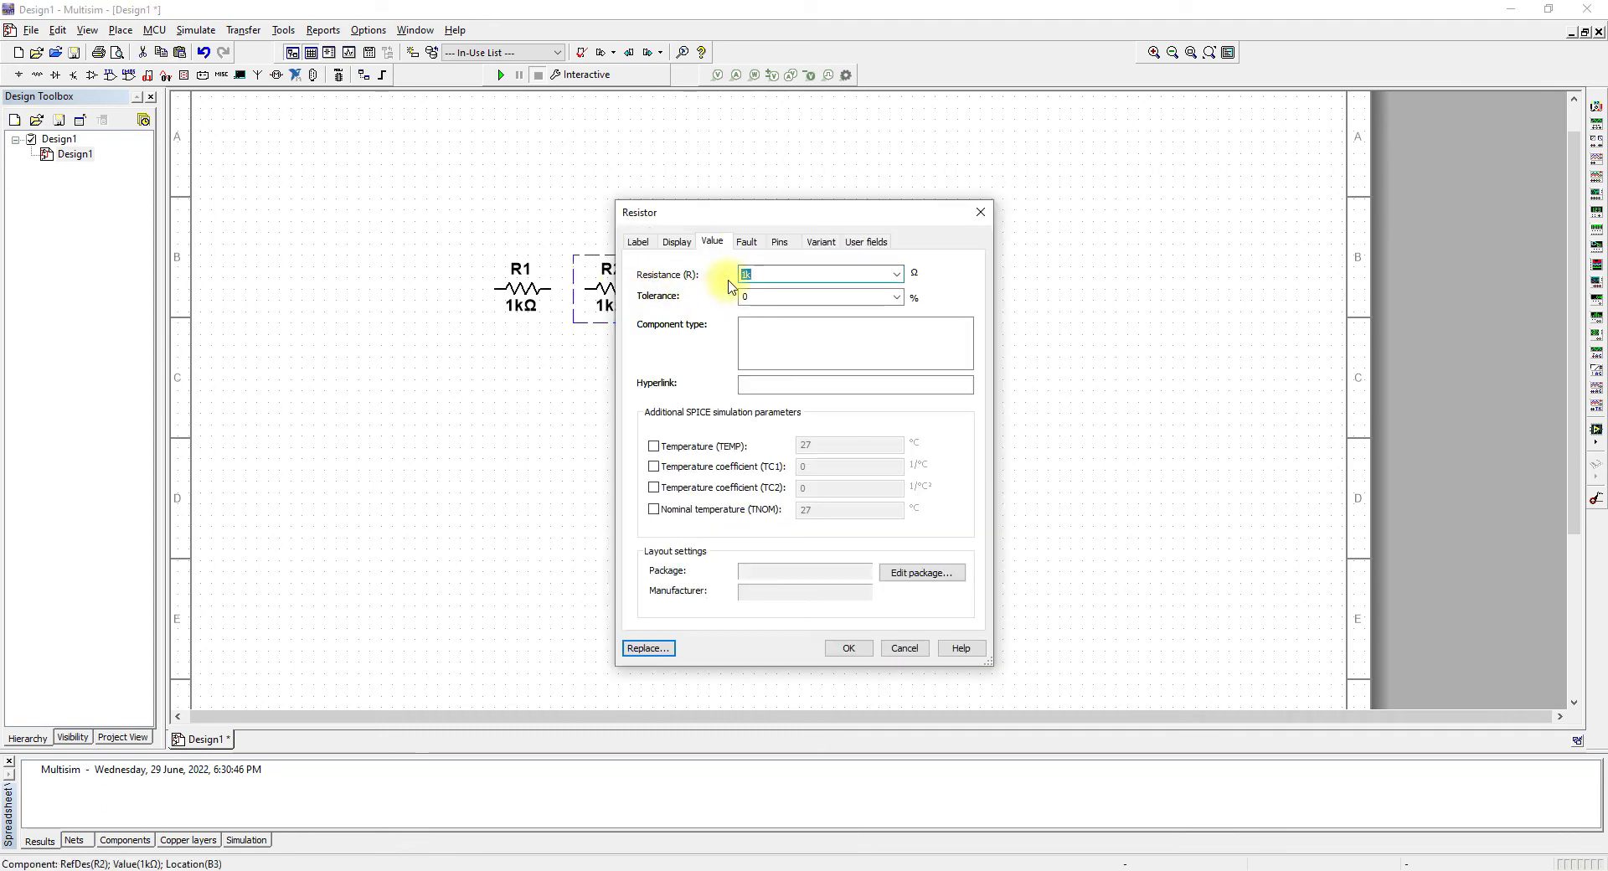
type("2k")
key("Return")
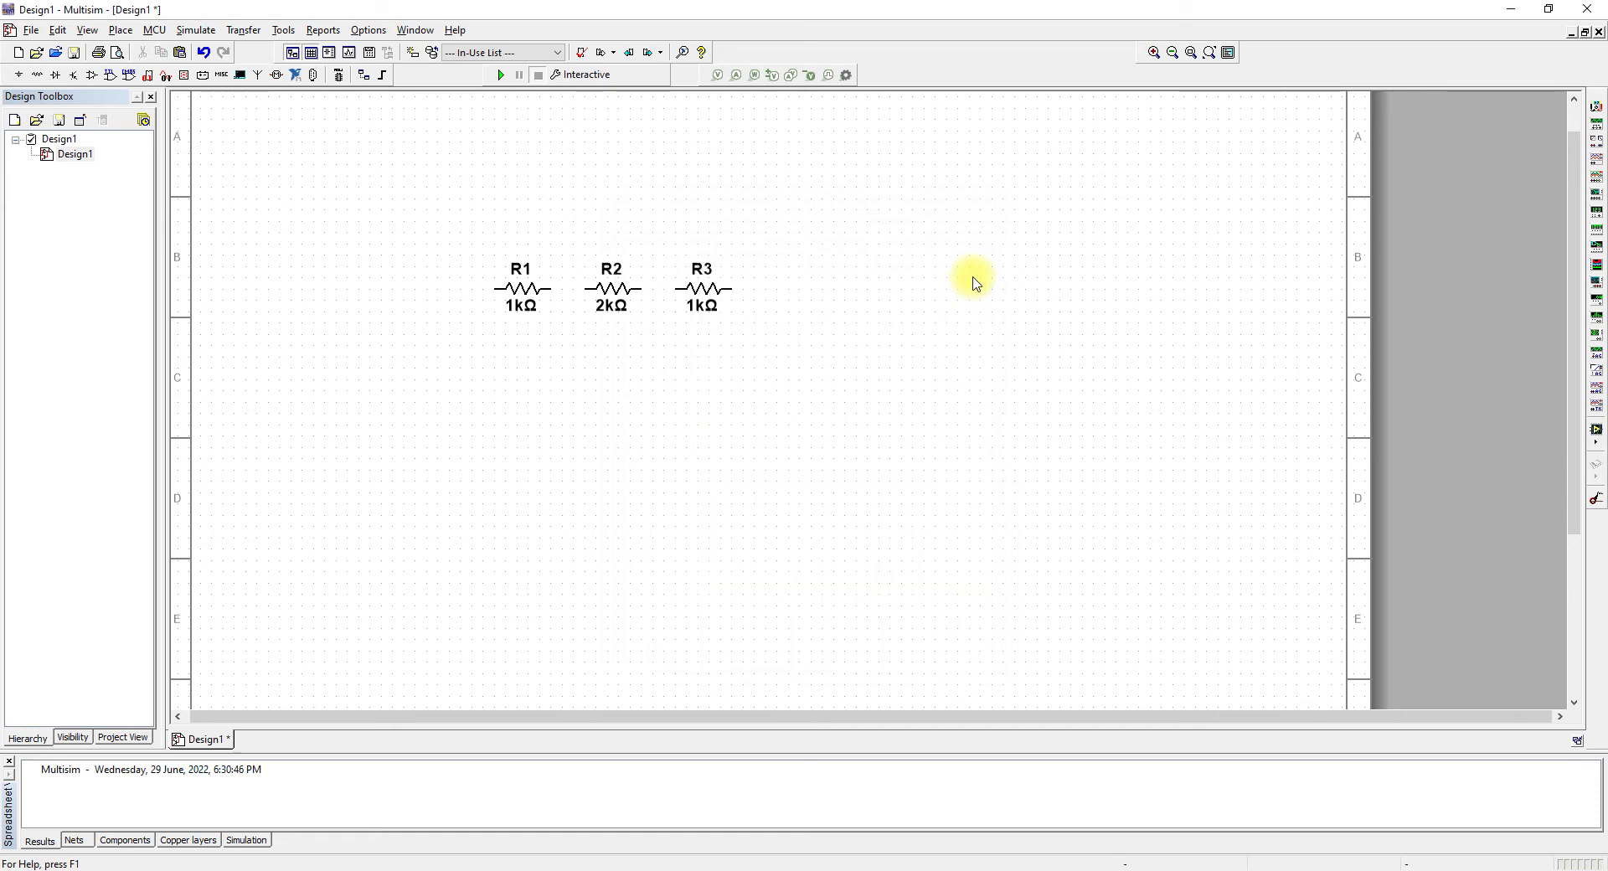
left_click(708, 276)
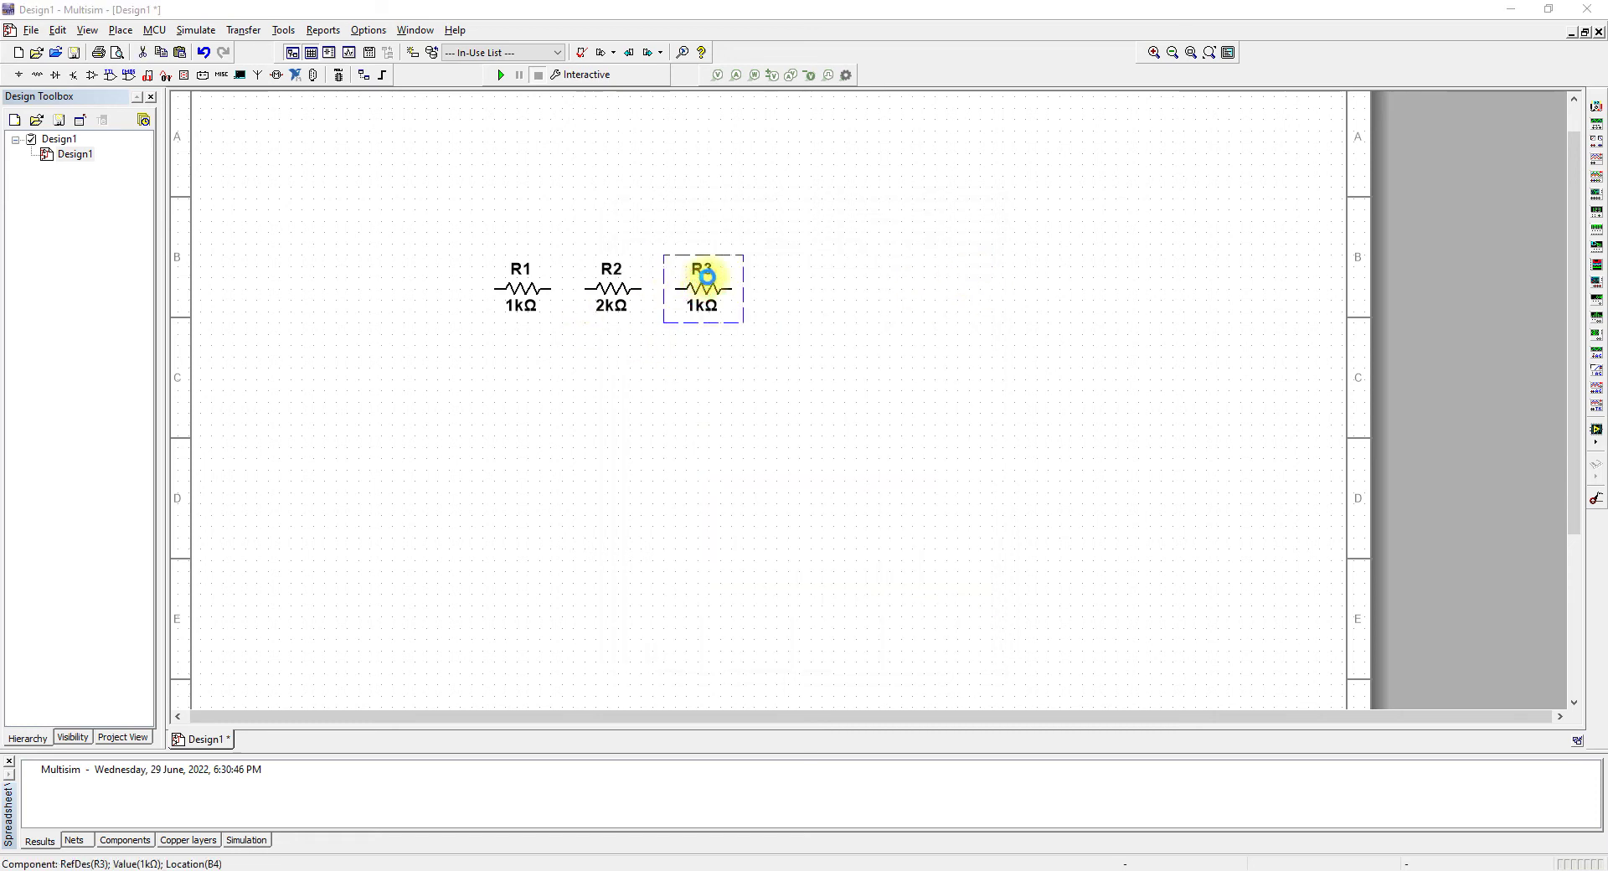
double_click(764, 270)
left_click(744, 275)
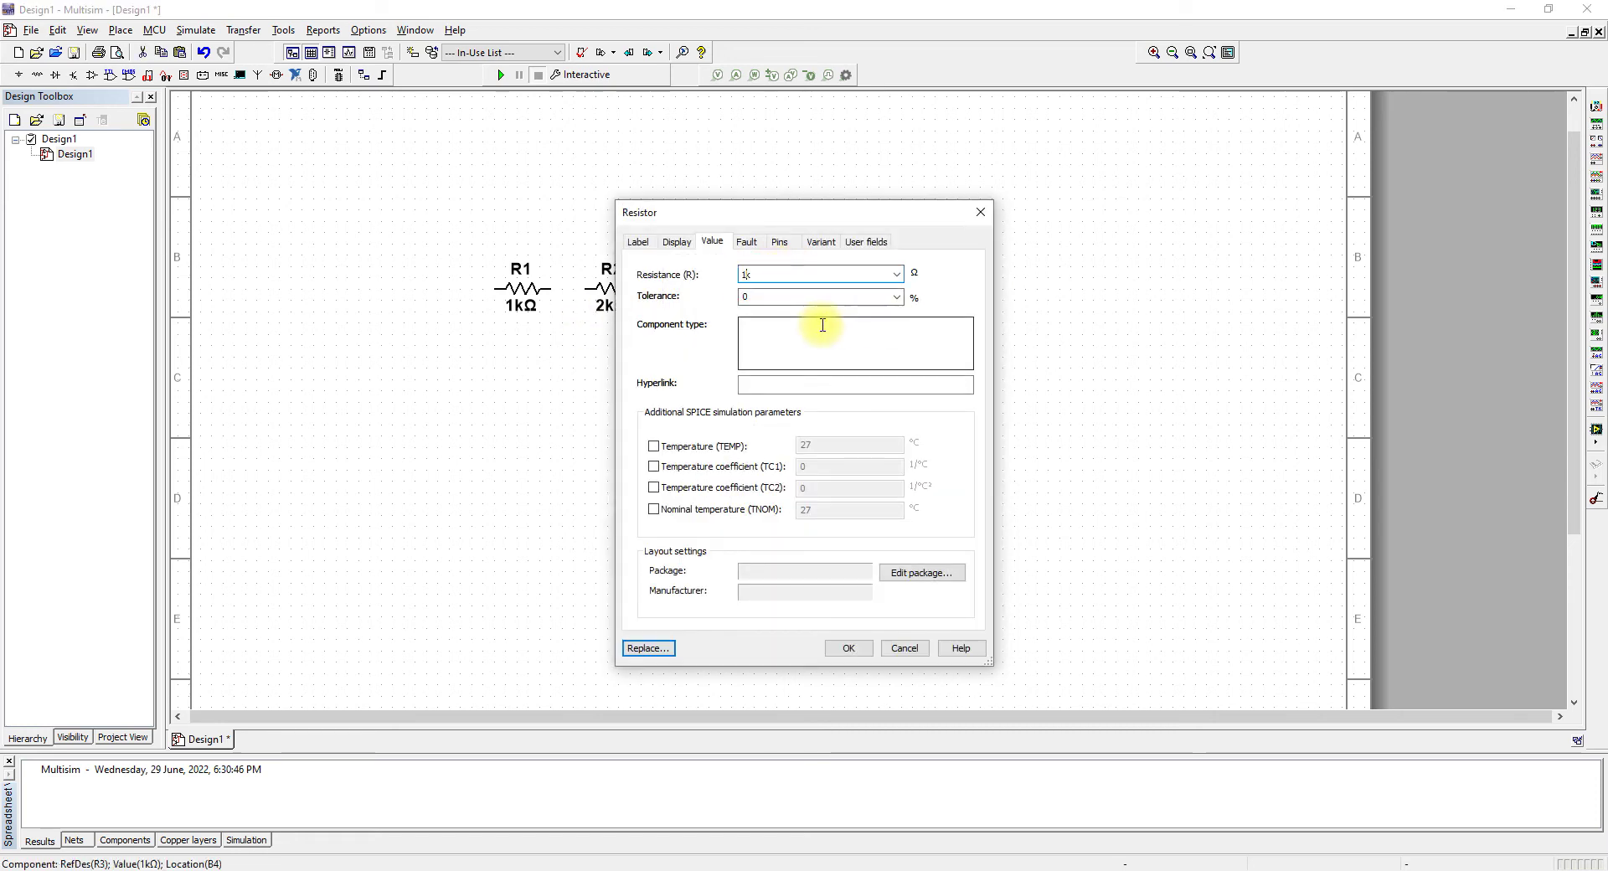
left_click(979, 212)
Rotate R1, R2 and R3 together so all three stand vertical
left_click_drag(861, 260, 467, 423)
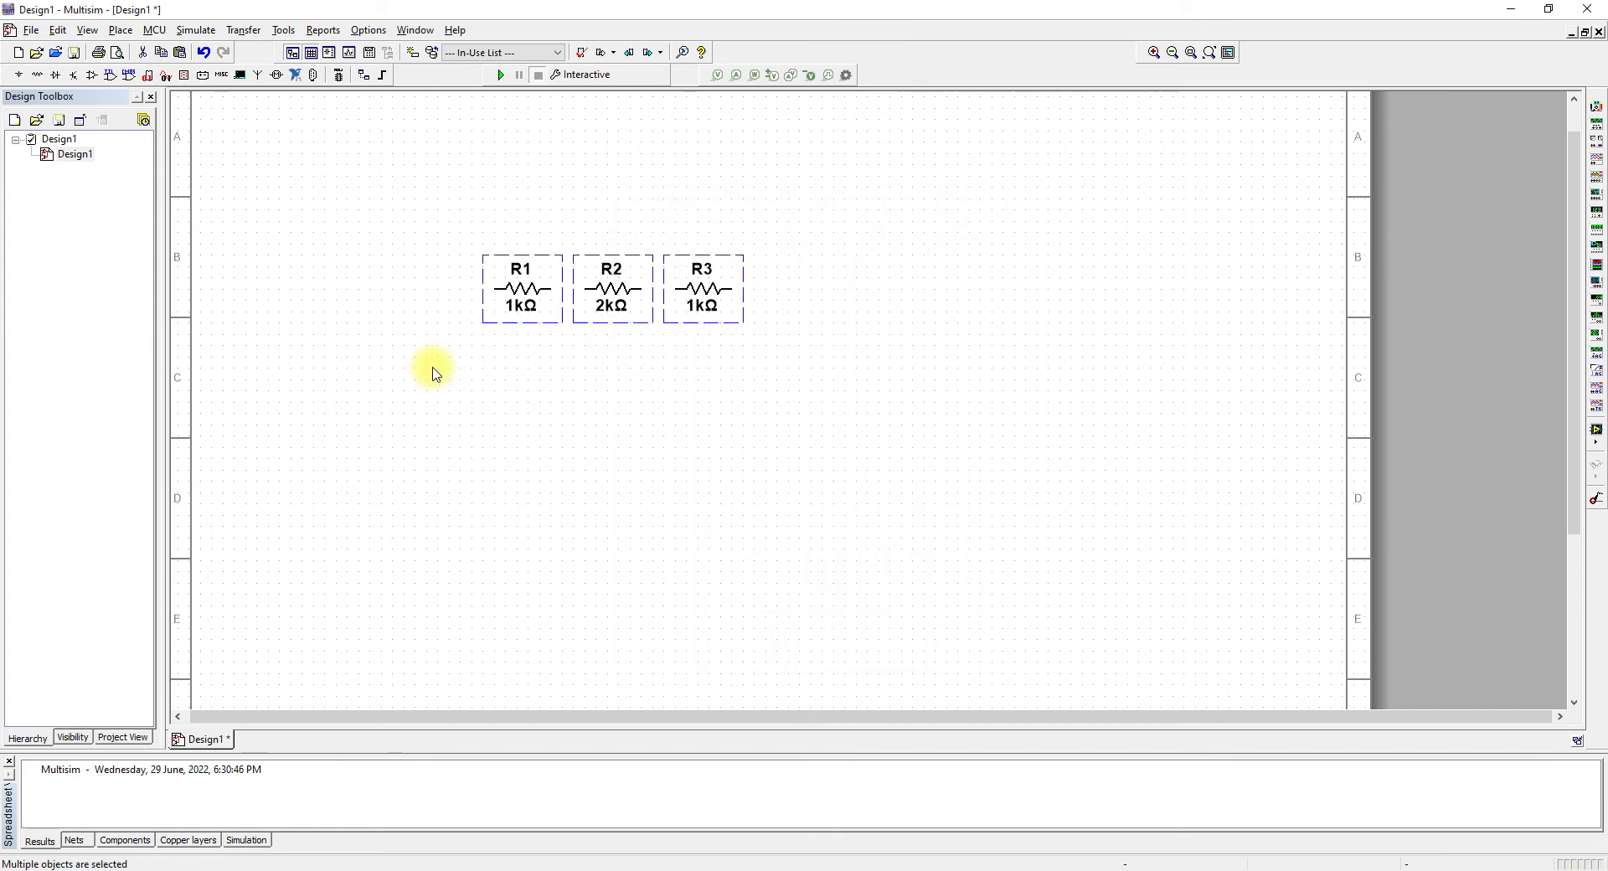
left_click_drag(811, 216, 441, 361)
key("ctrl+r")
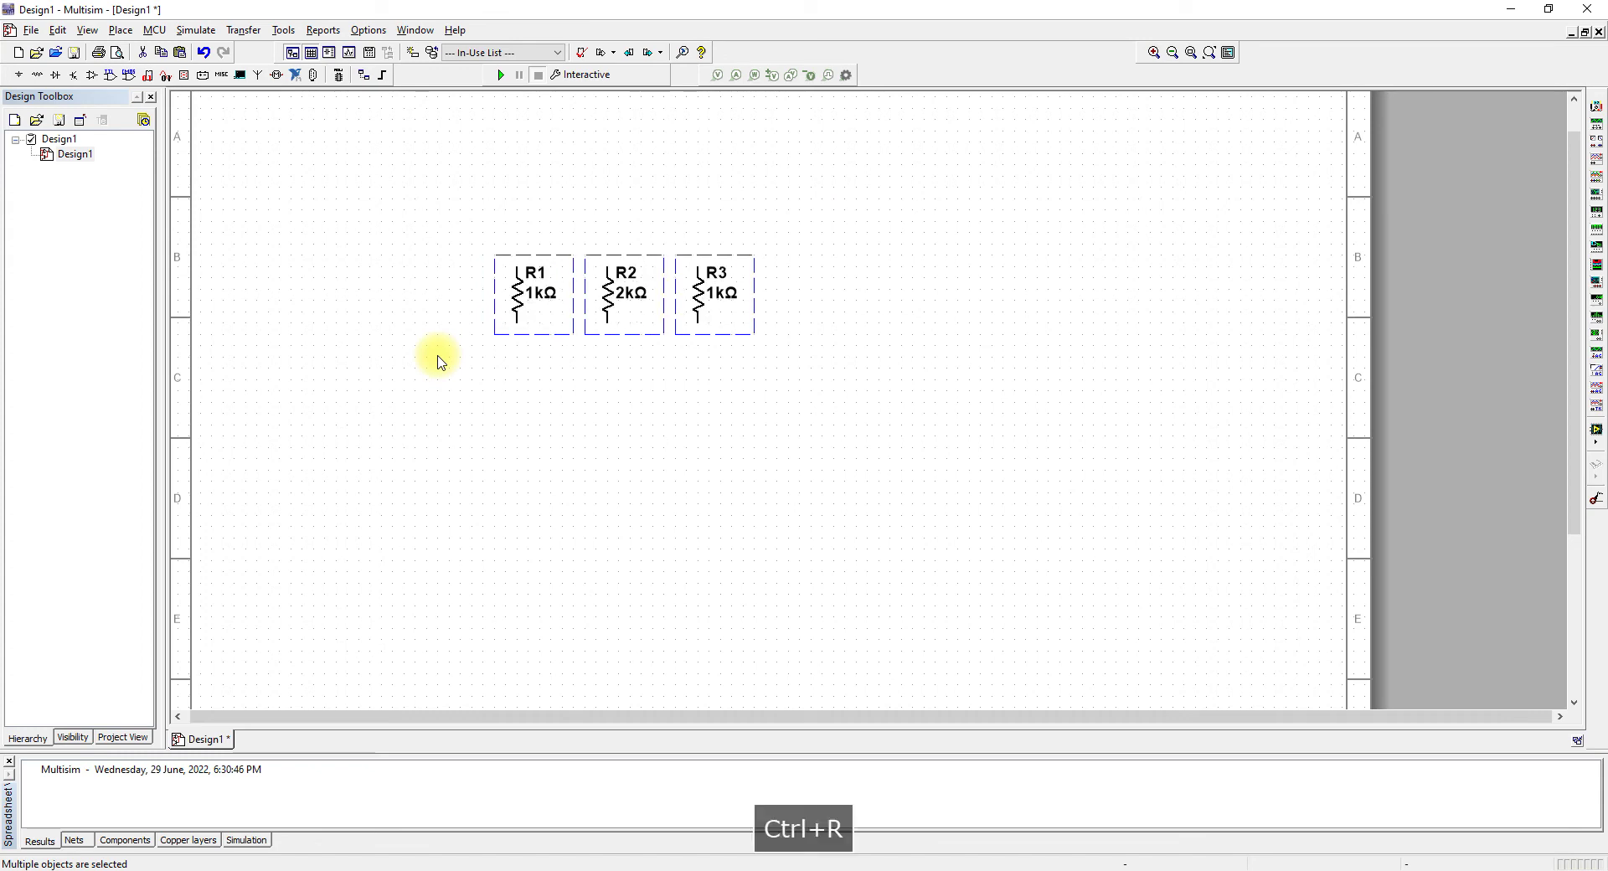
left_click(626, 443)
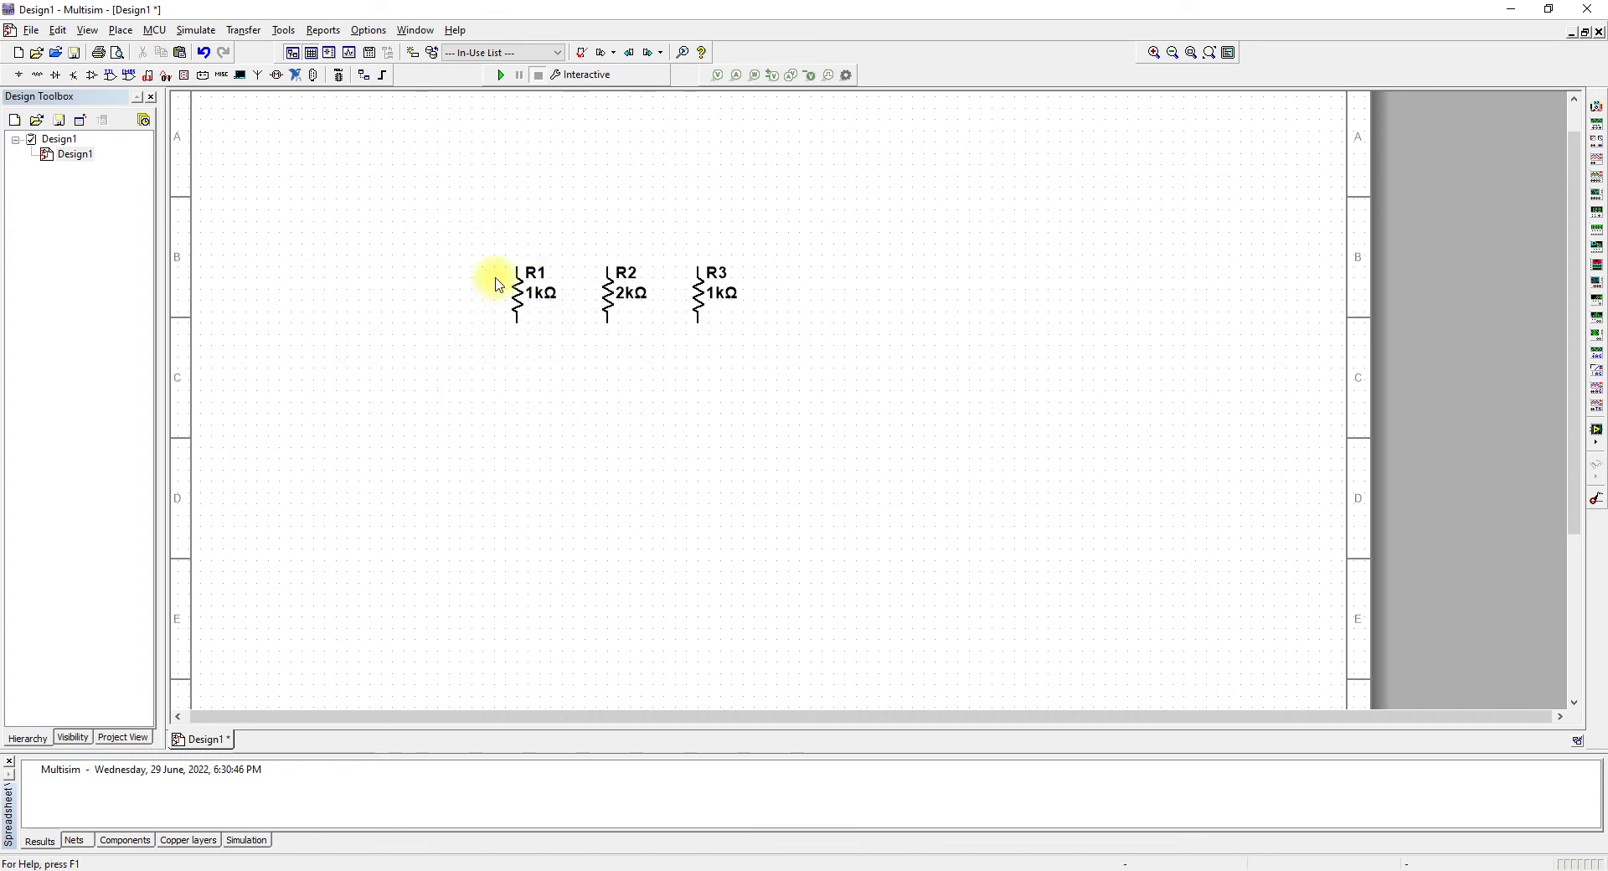
Place a DC power source from the Sources group as V1 left of the resistors
left_click(484, 243)
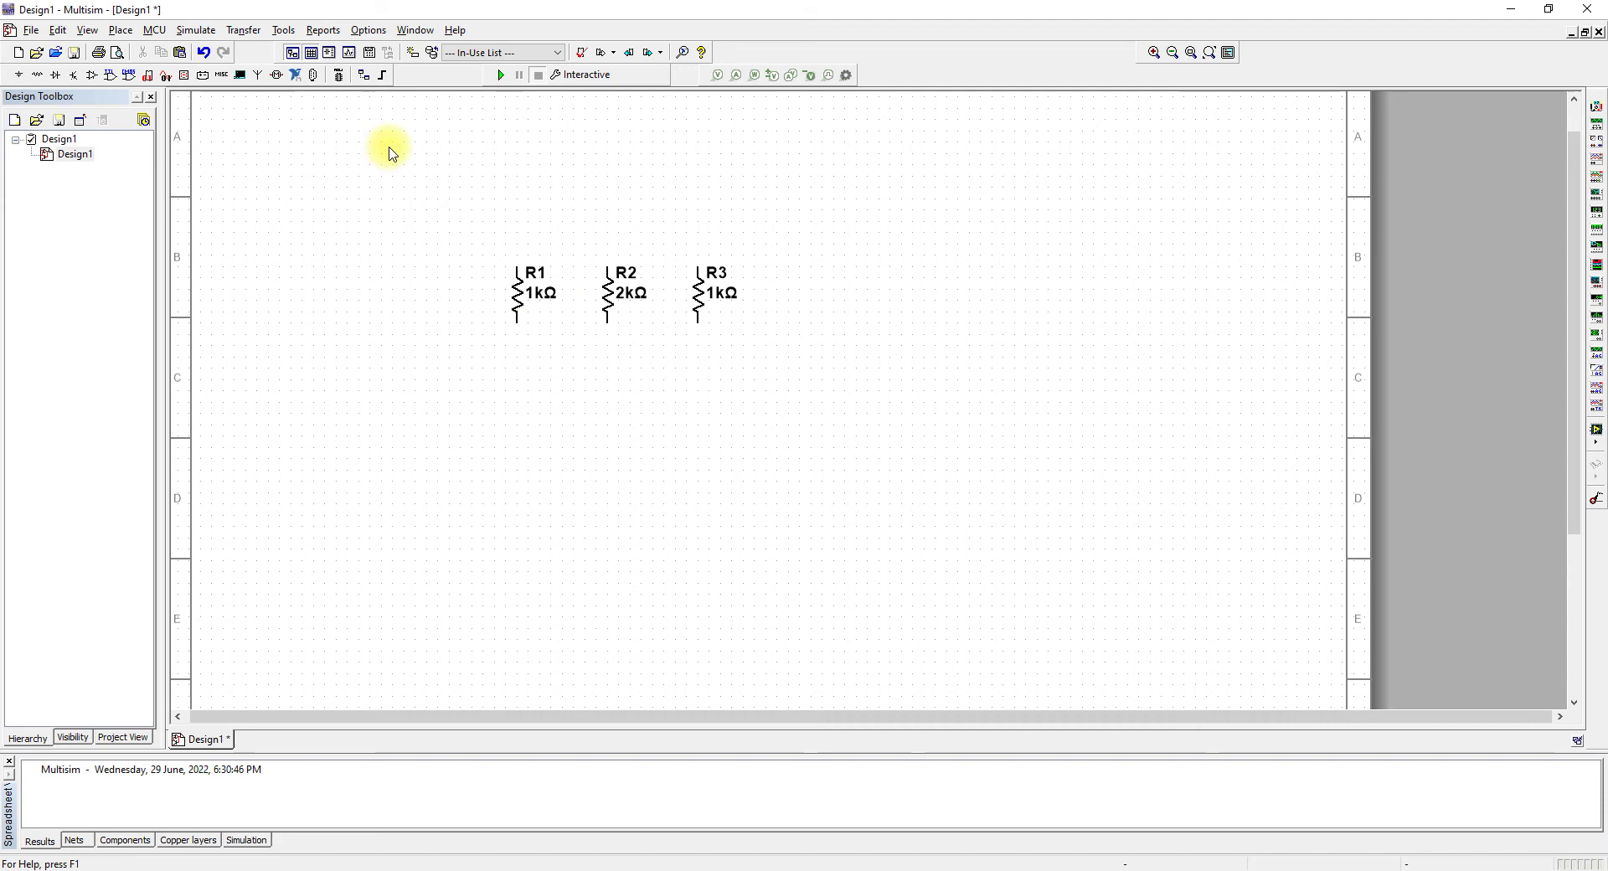
key("ctrl+w")
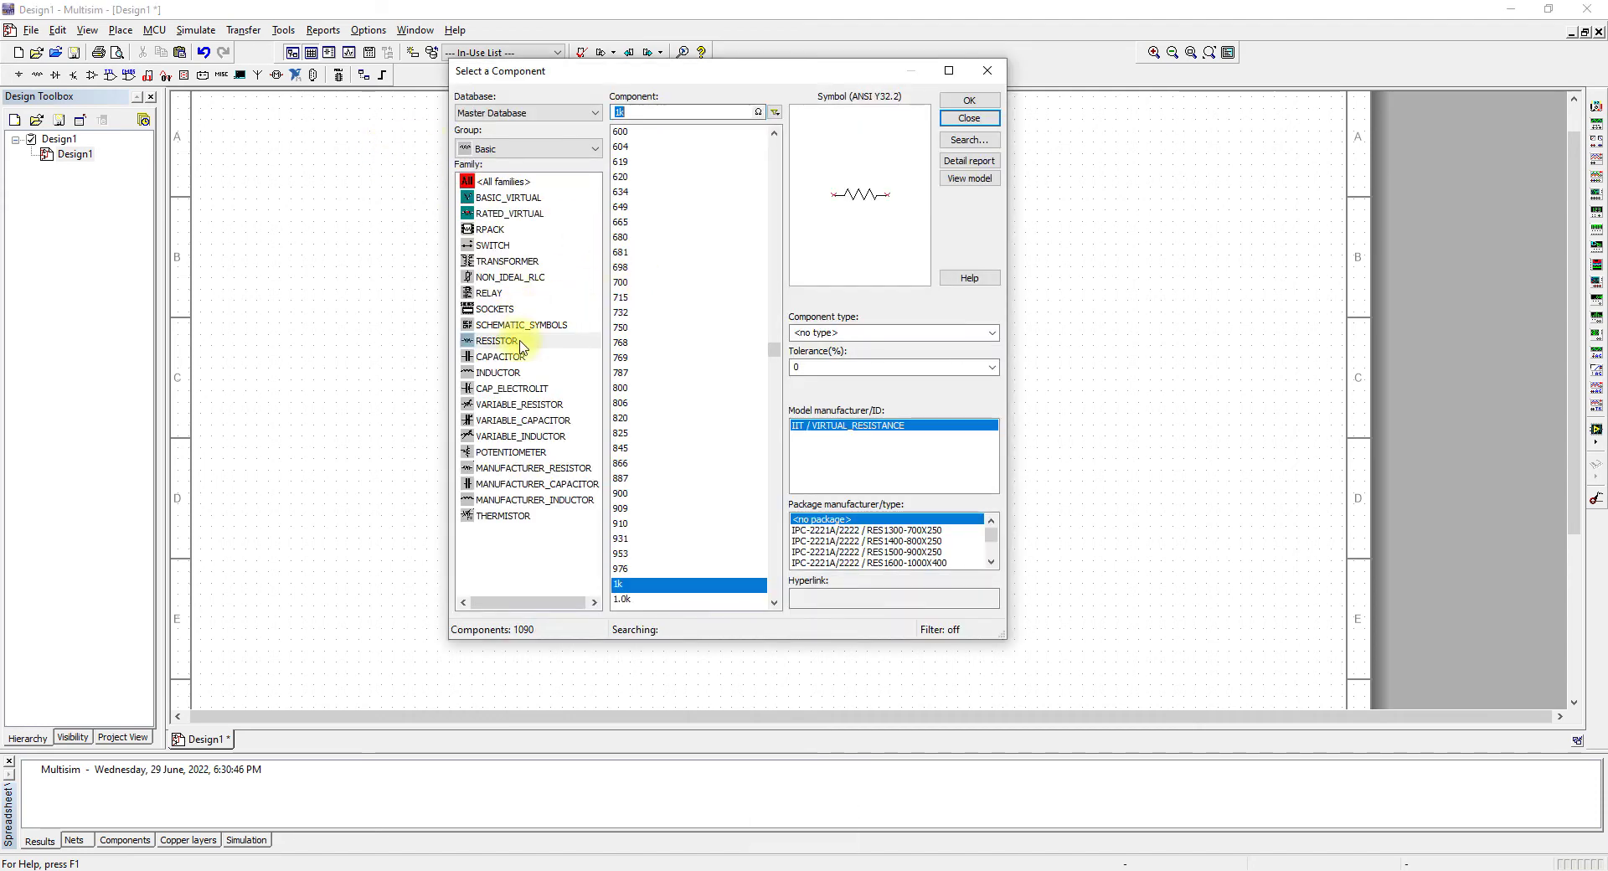
left_click(511, 148)
left_click(490, 168)
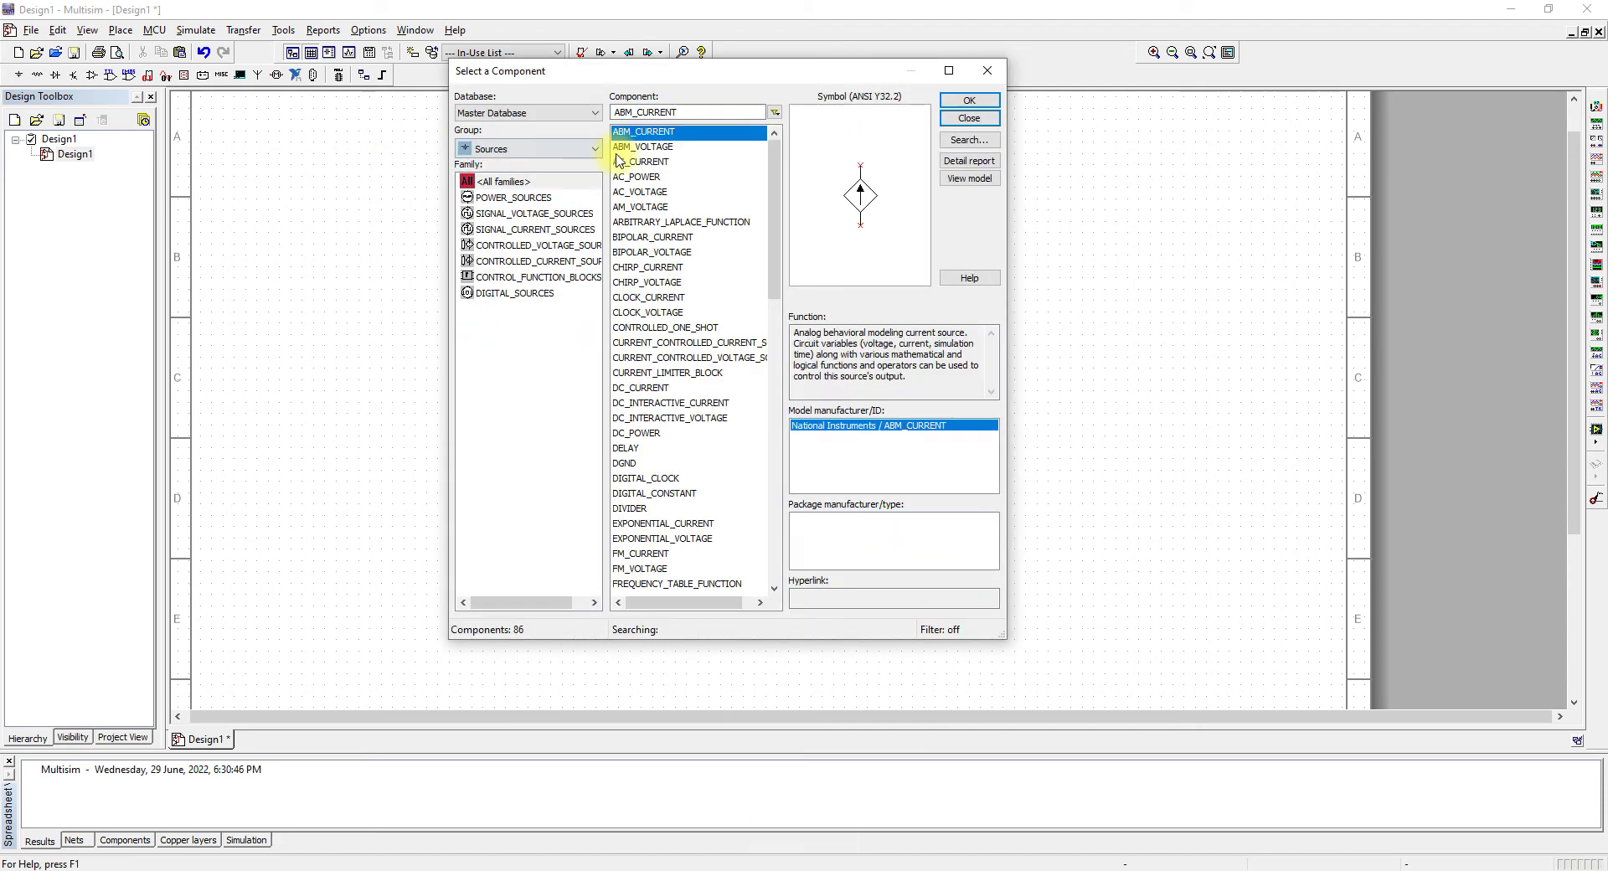
left_click(527, 198)
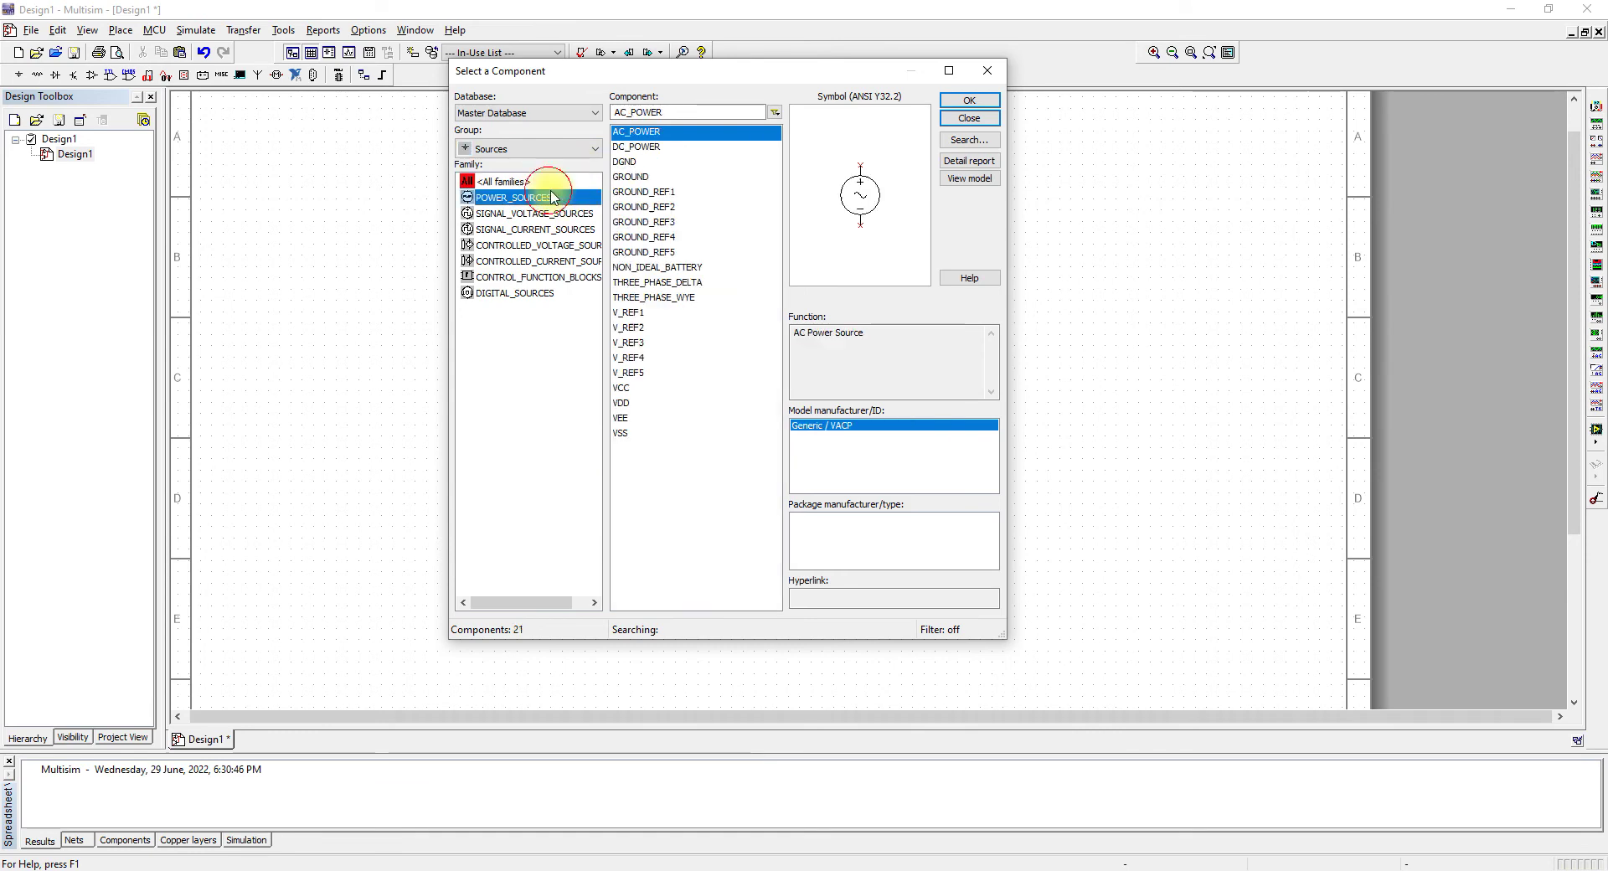
left_click(636, 147)
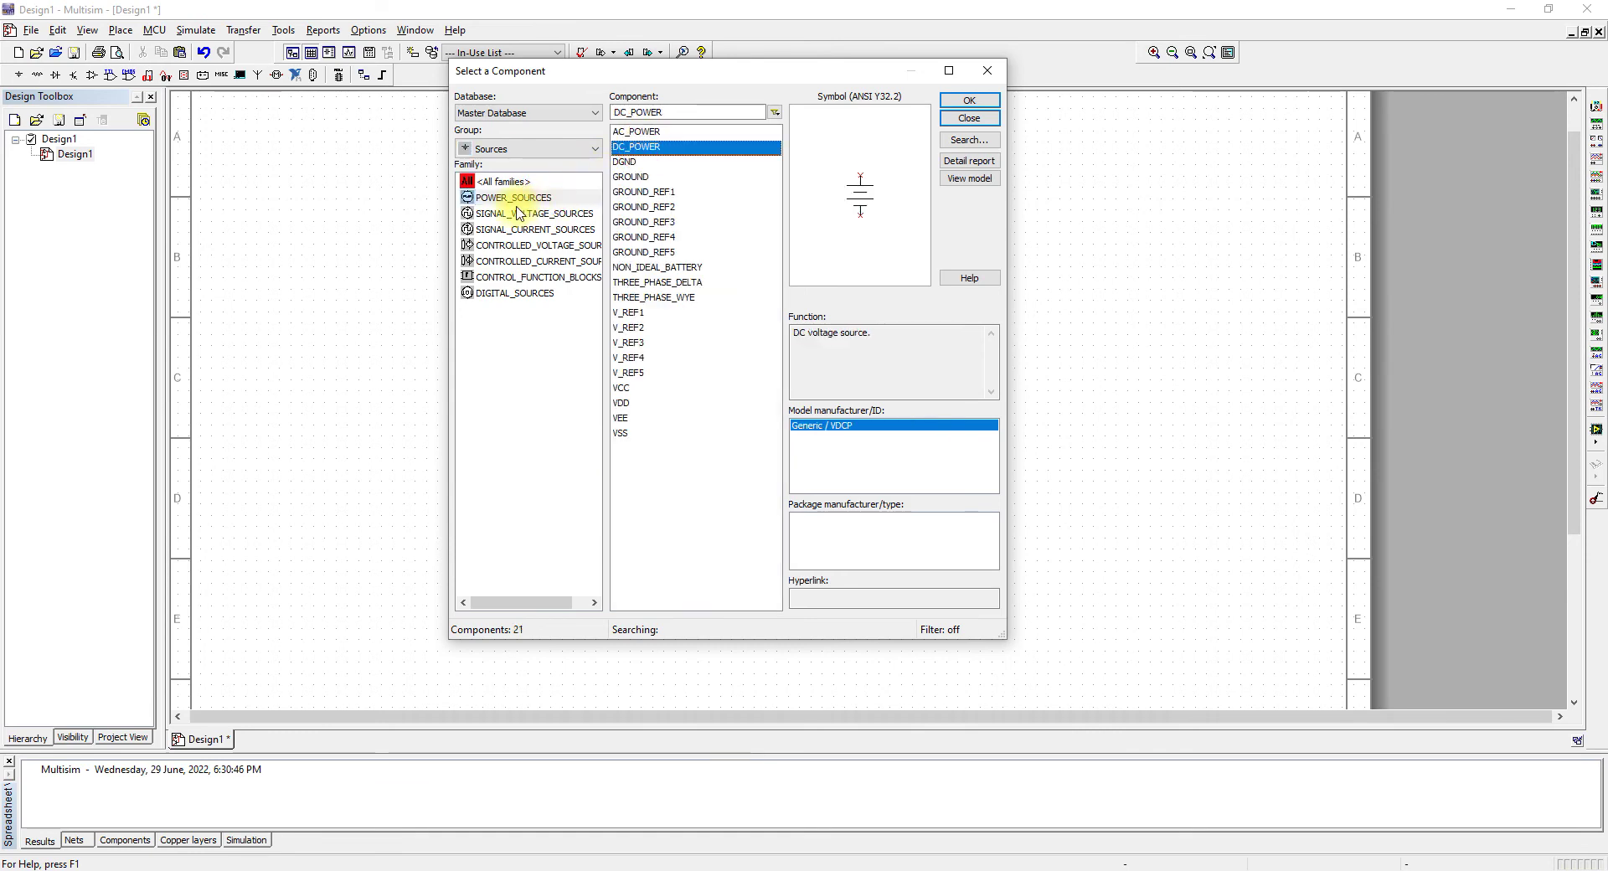
left_click(969, 101)
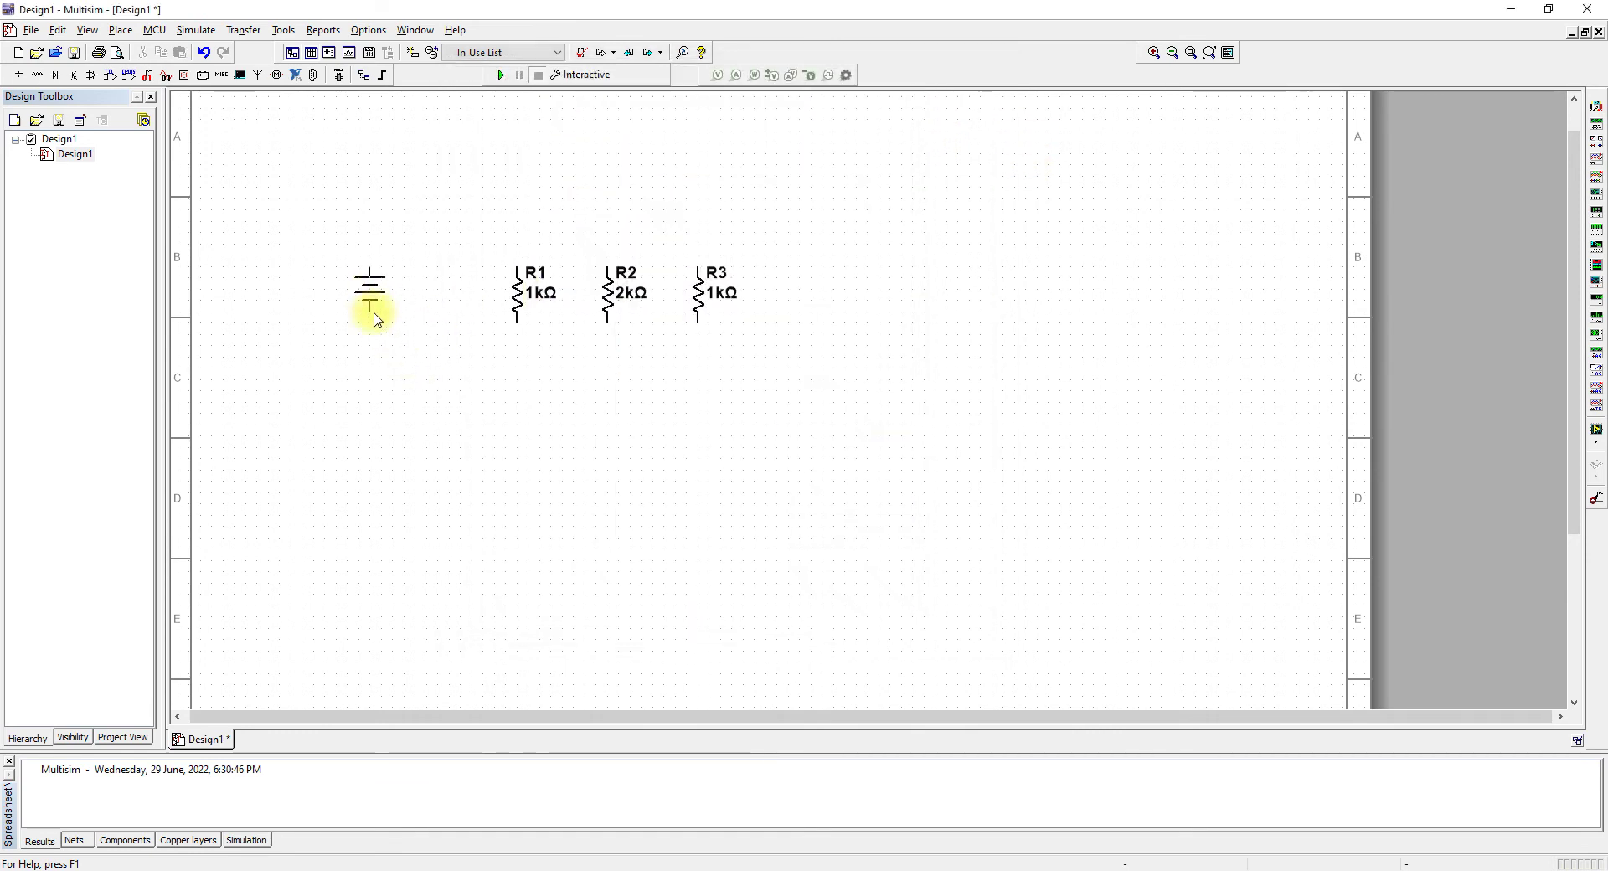
left_click(416, 316)
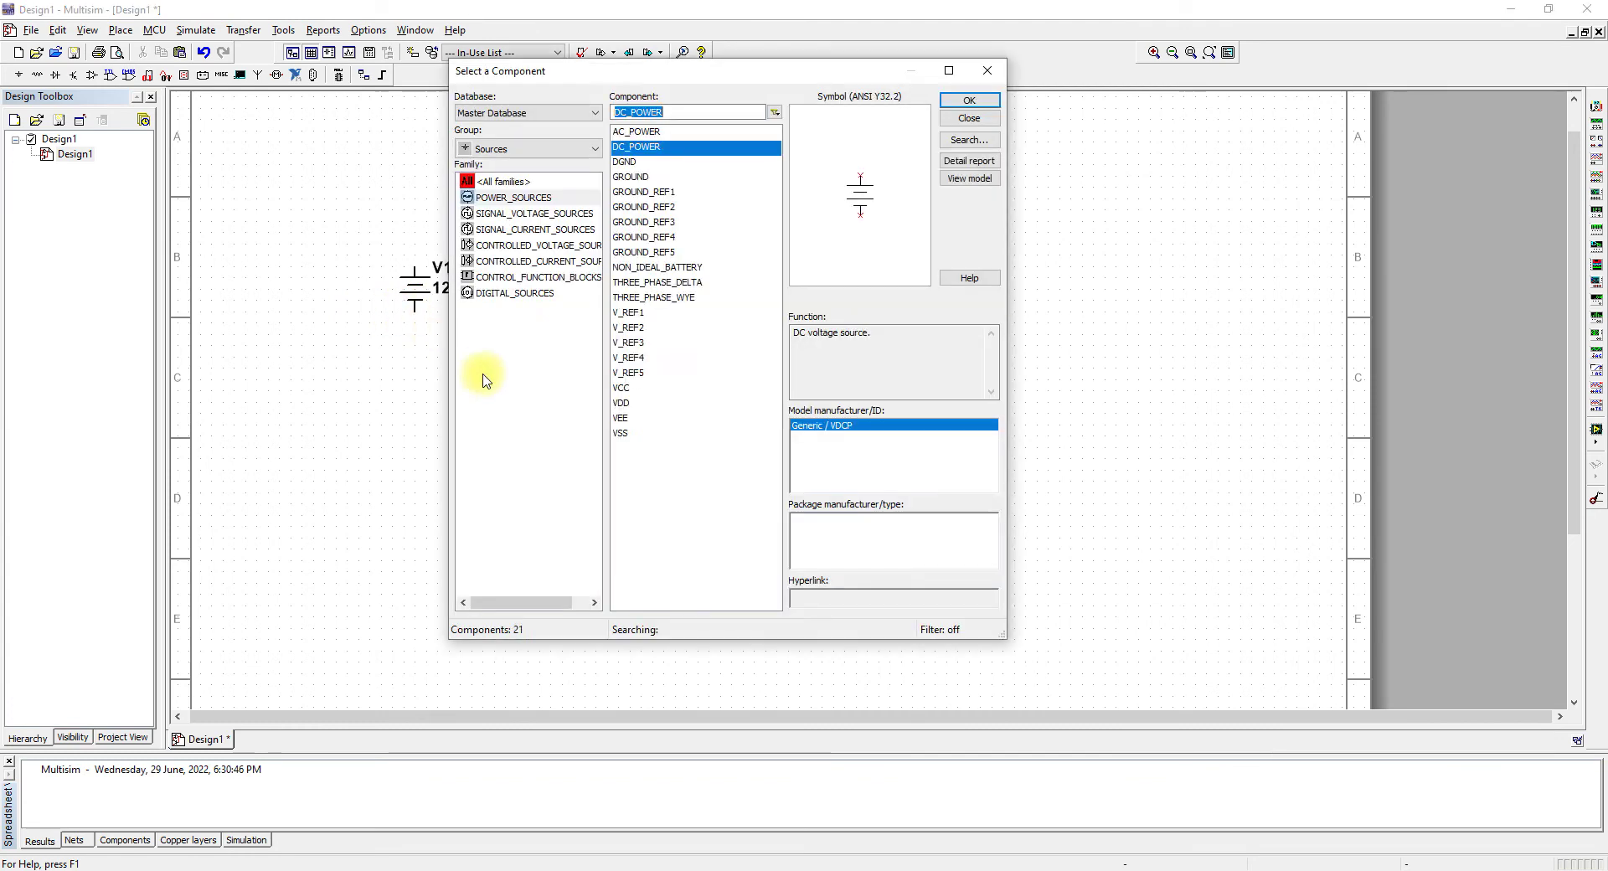
Place a DGND ground symbol just below V1
left_click(520, 197)
left_click(645, 177)
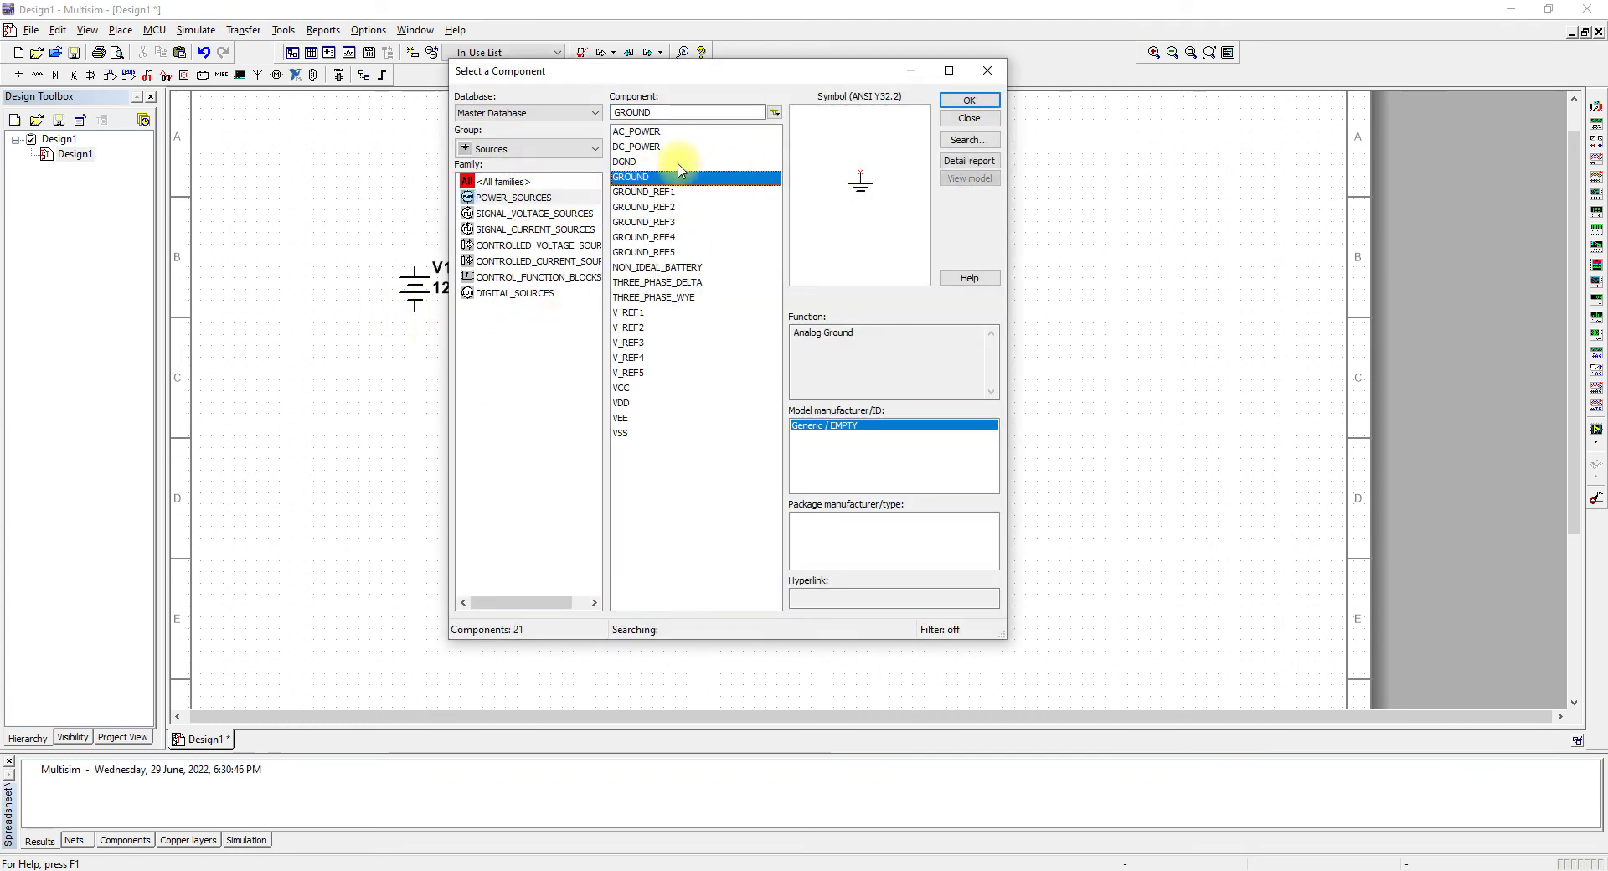
left_click(666, 162)
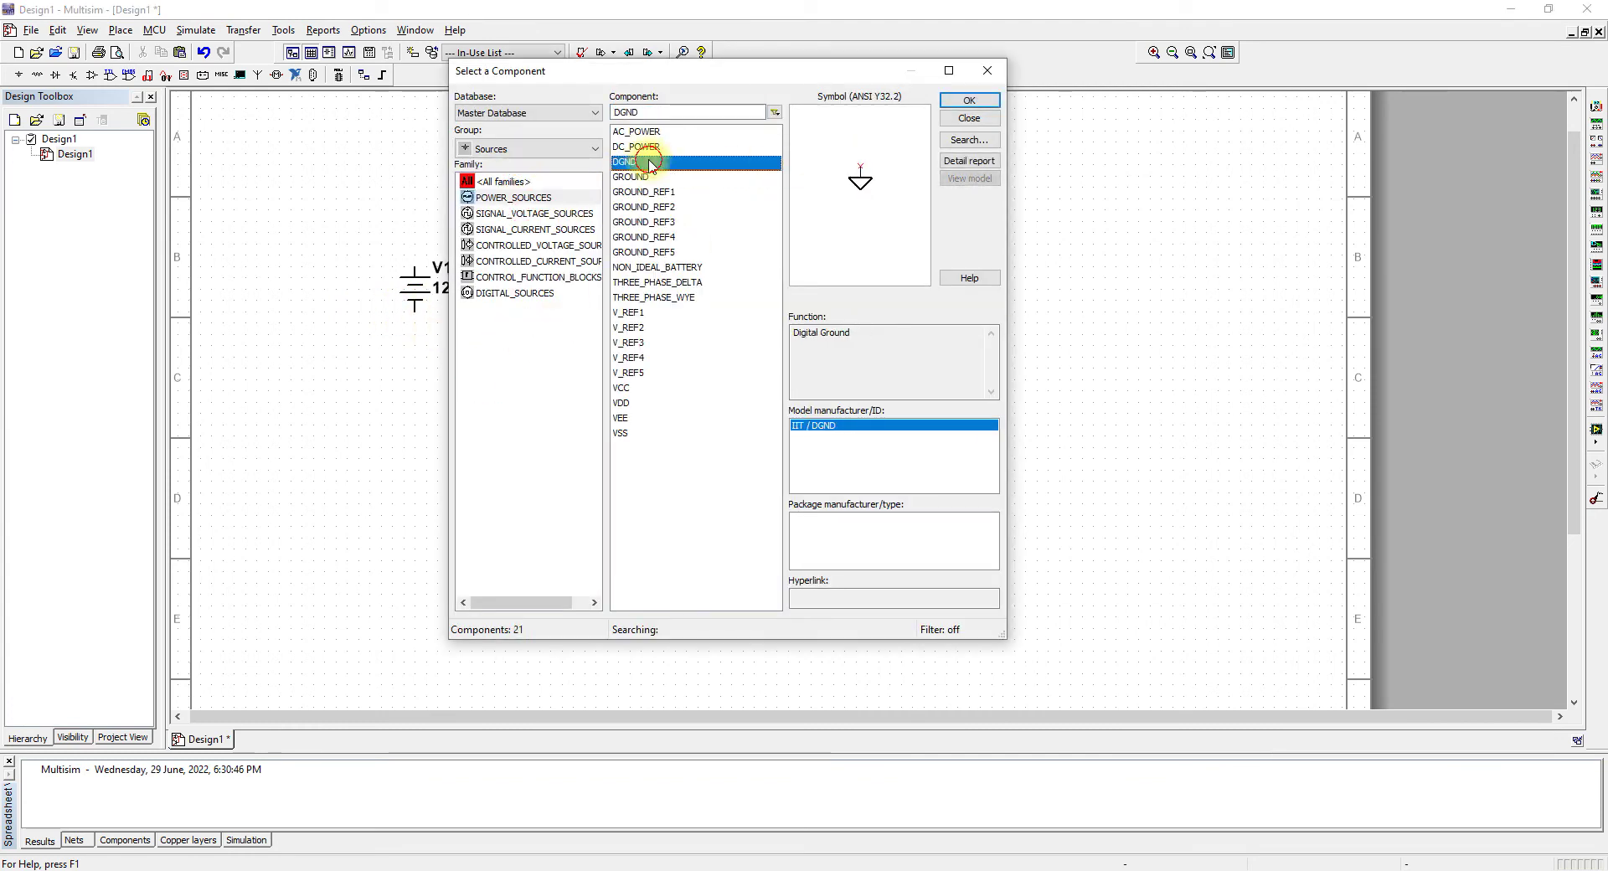
left_click(969, 100)
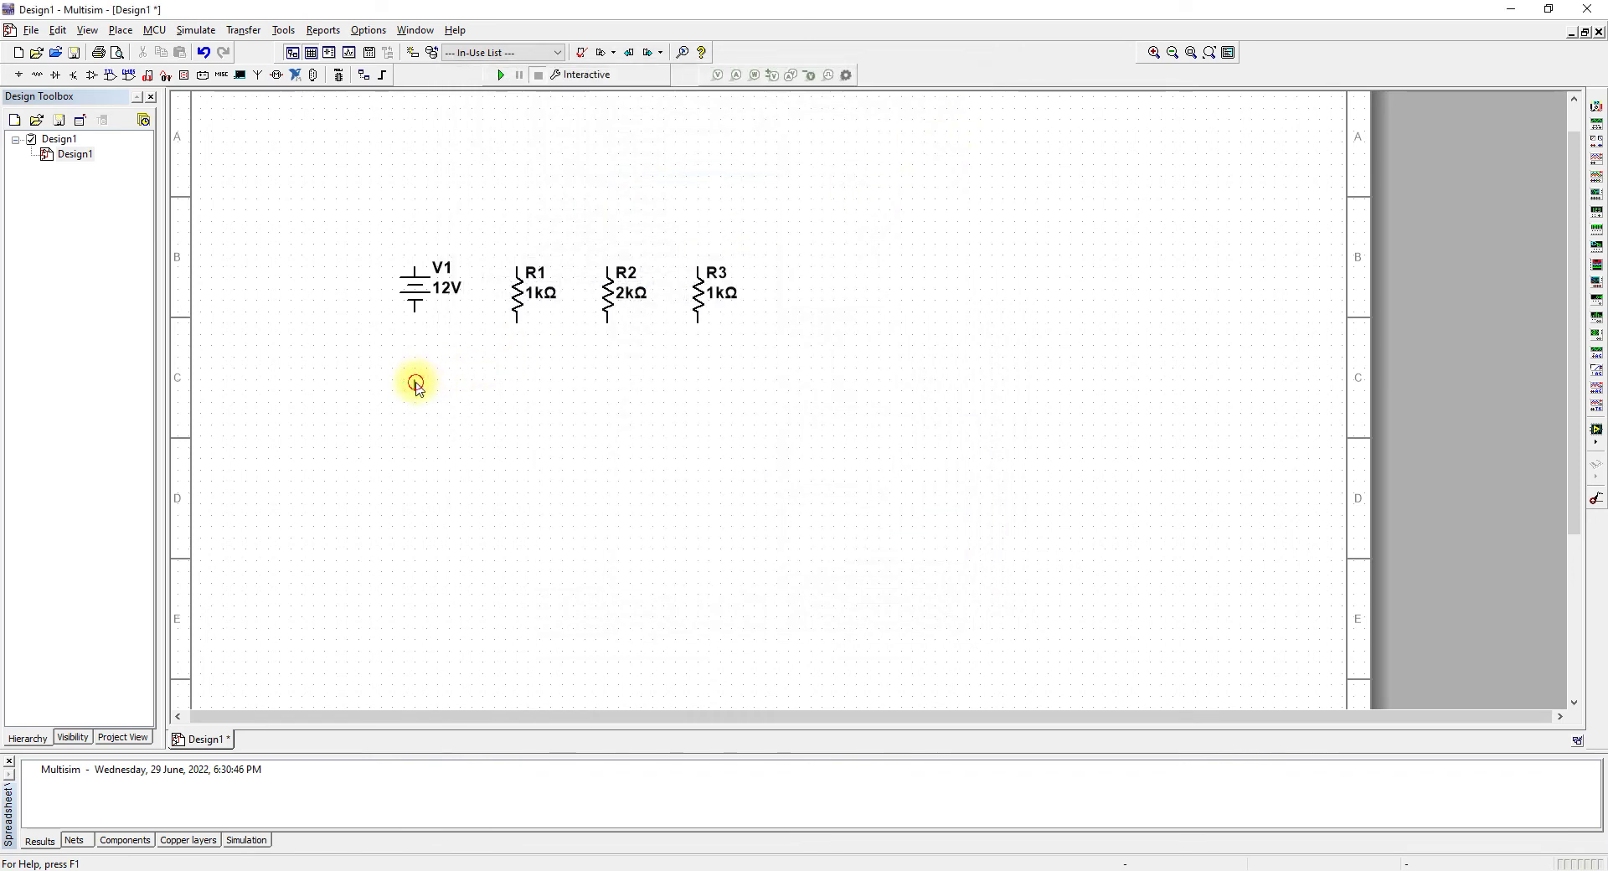
left_click(417, 385)
left_click(968, 117)
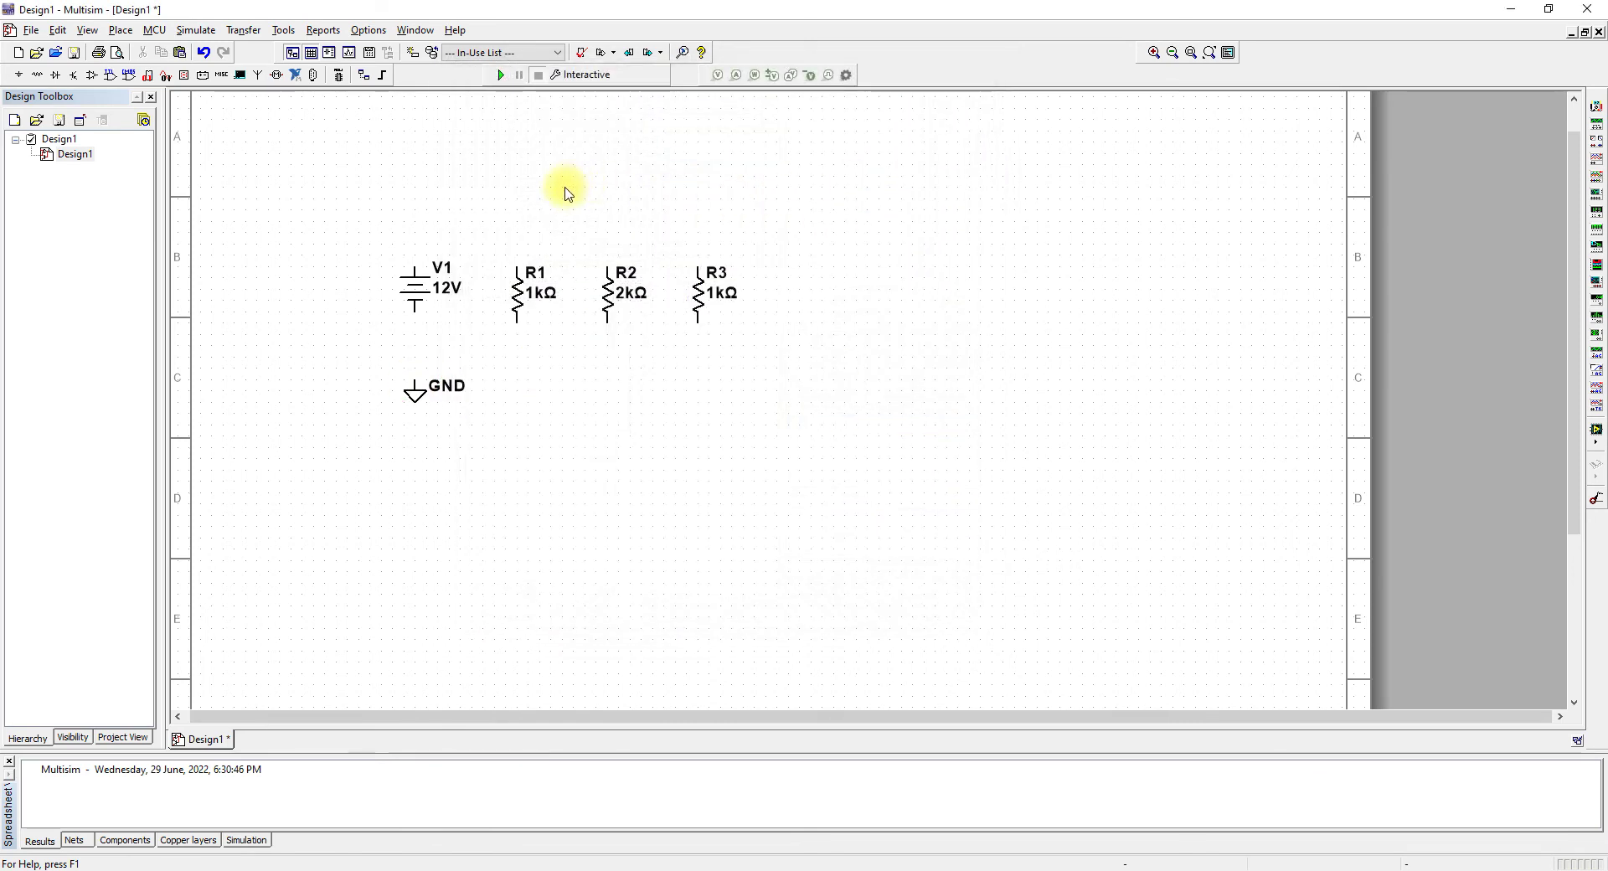
Wire V1's top terminal to the top pins of R1, R2 and R3 as a top rail
left_click(415, 267)
left_click(434, 179)
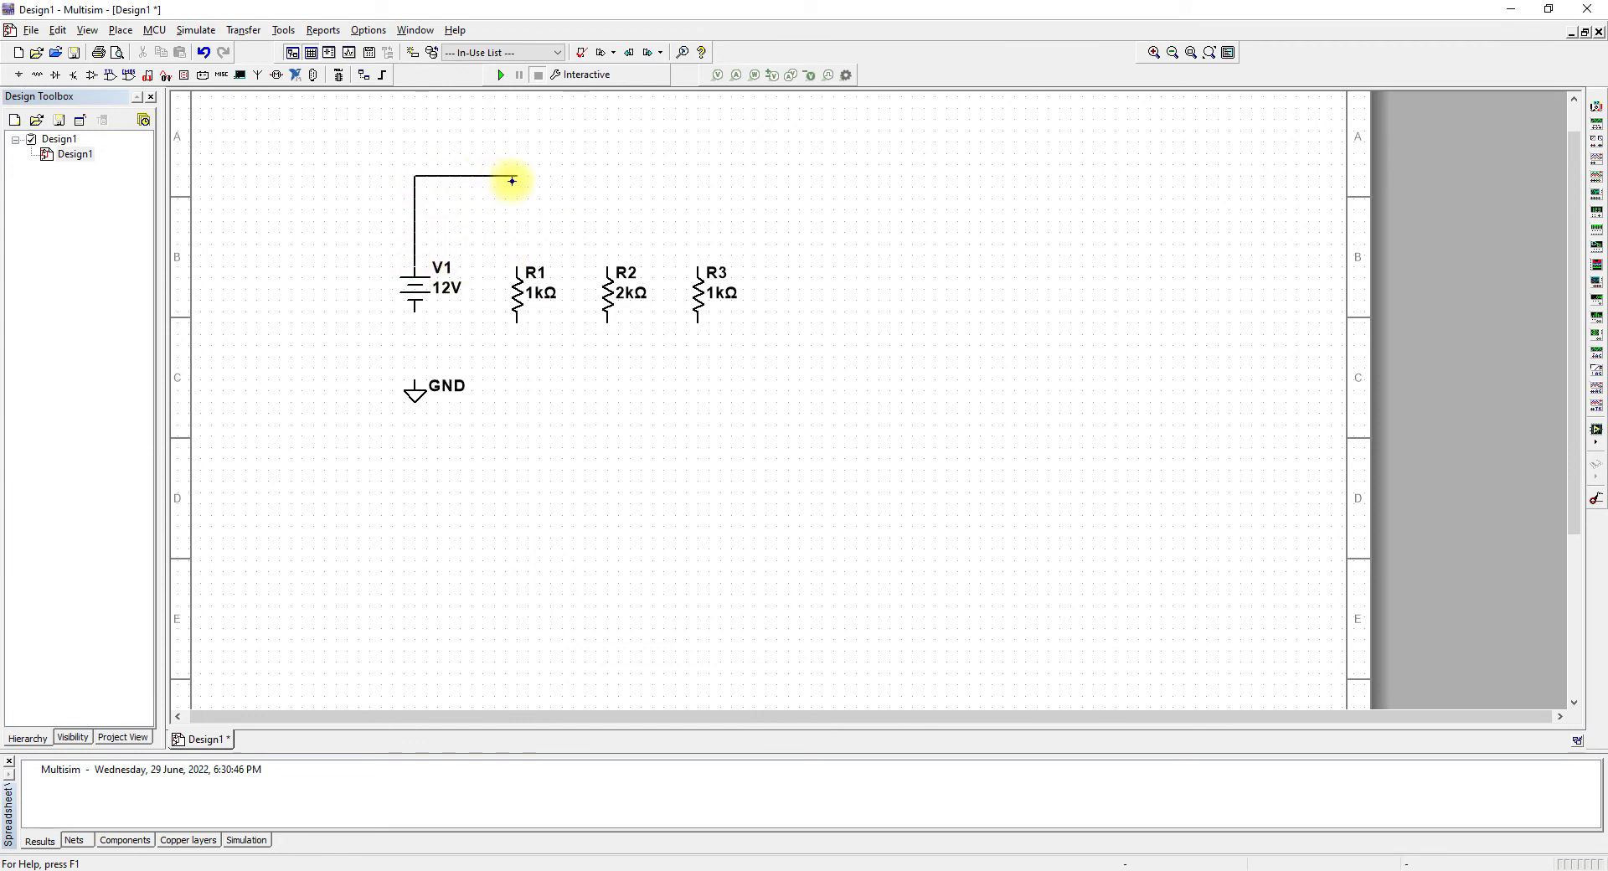
left_click(510, 267)
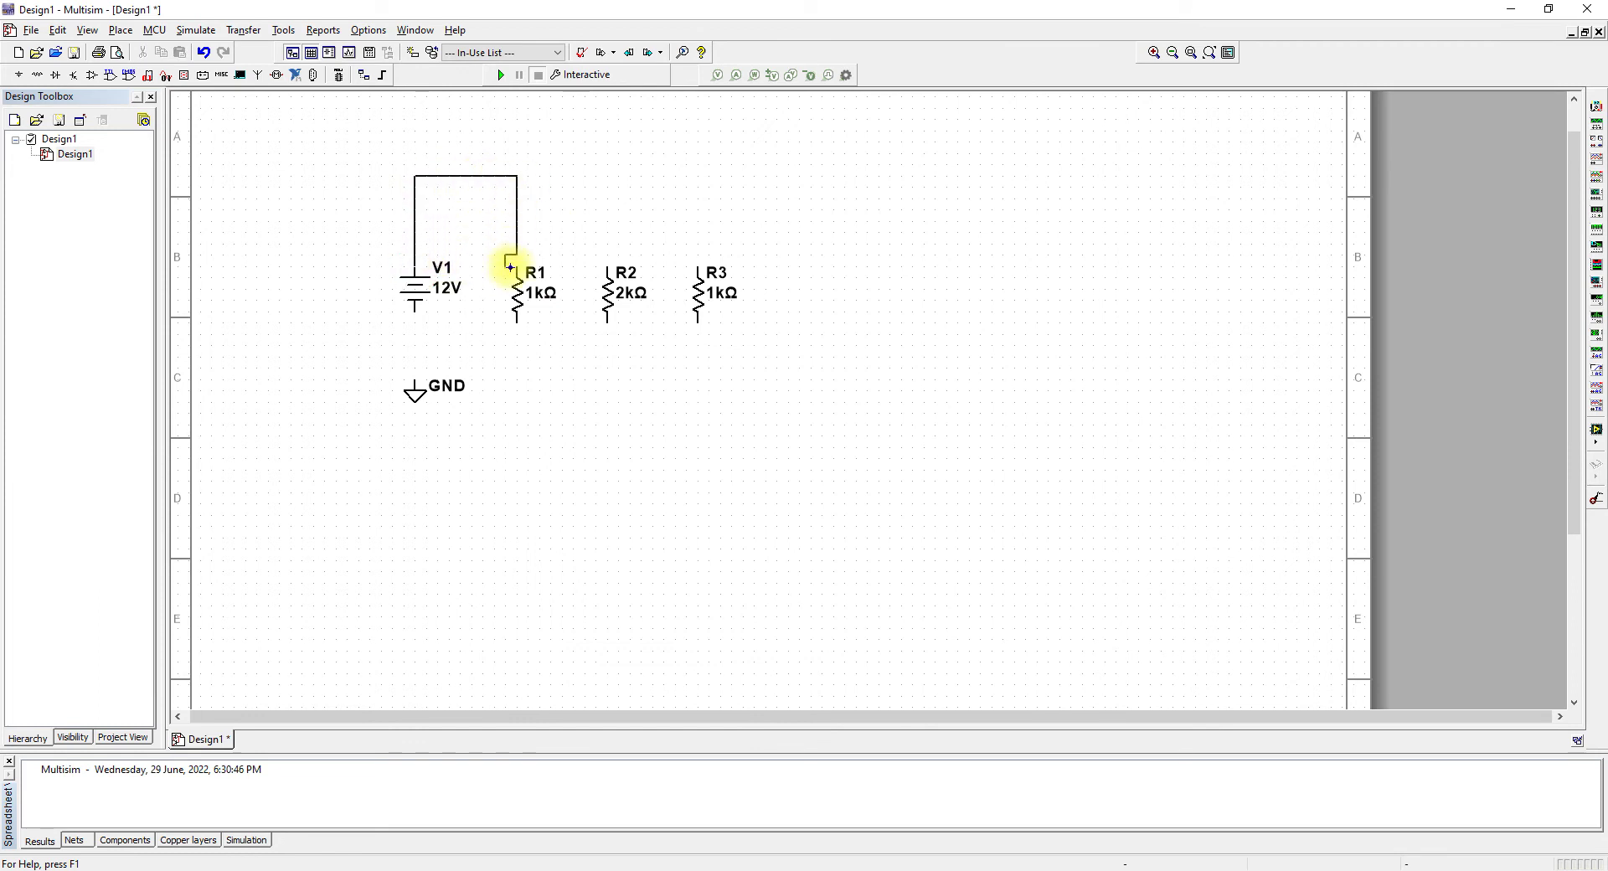
left_click(609, 265)
left_click(515, 178)
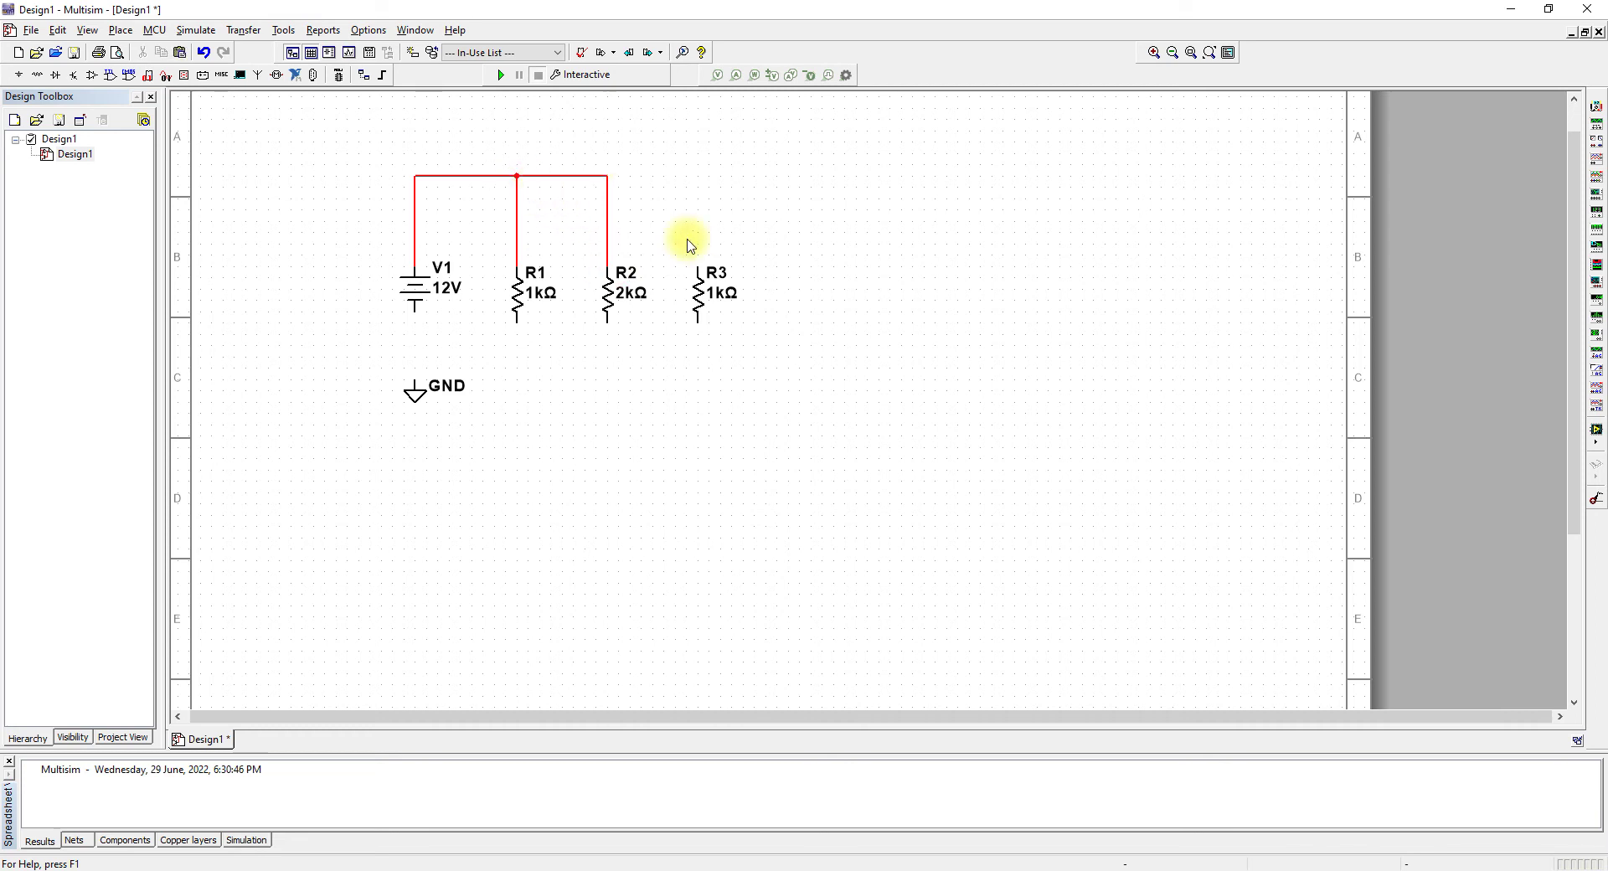
left_click(696, 266)
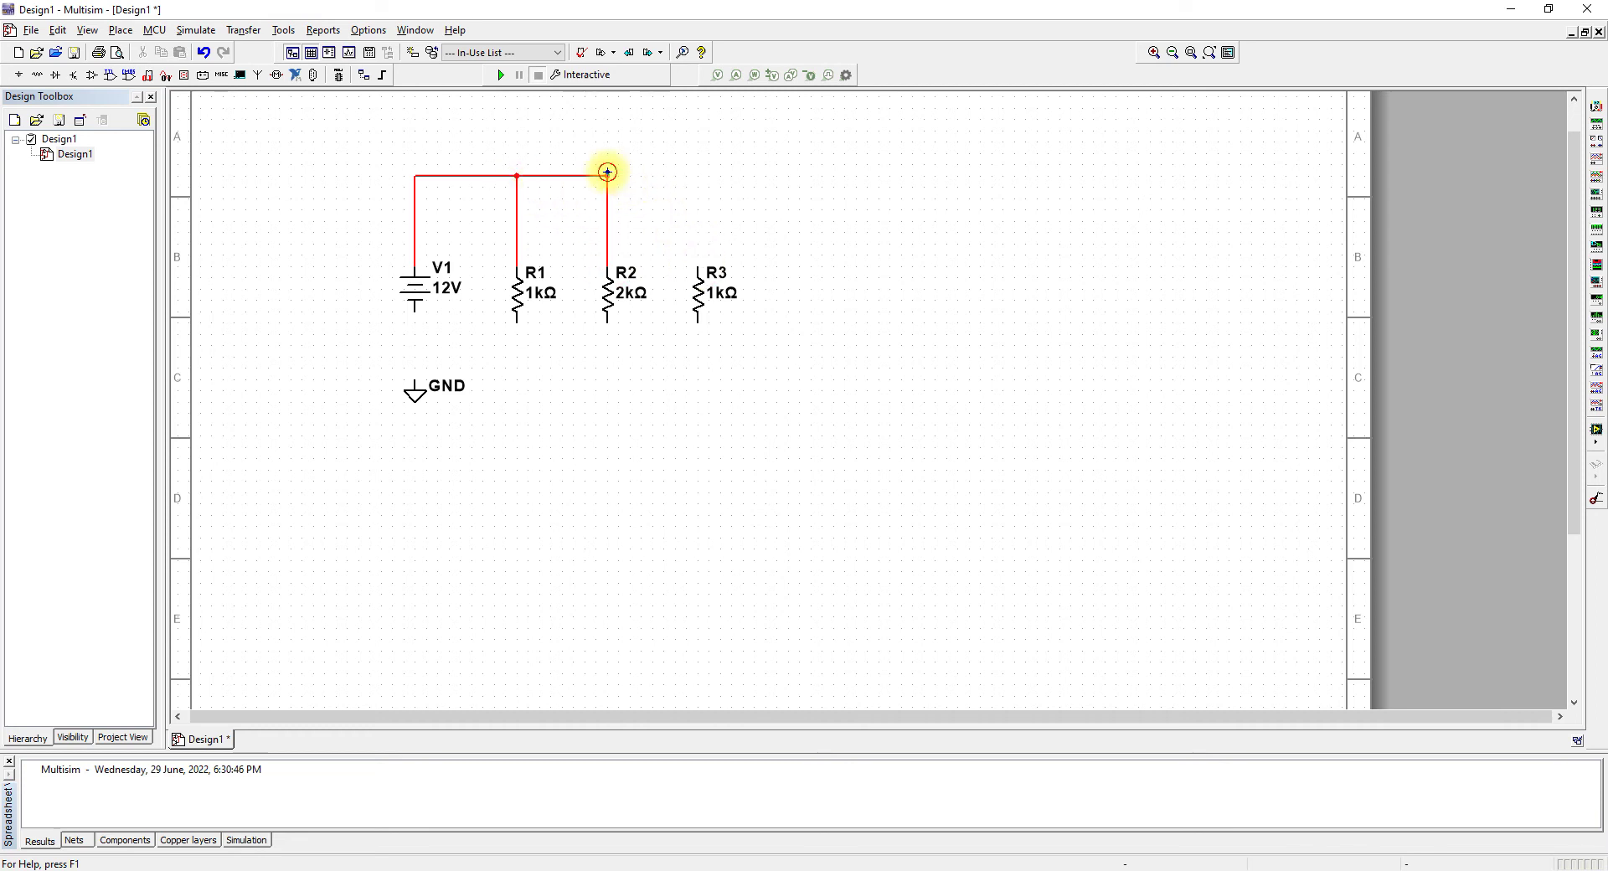
left_click(607, 174)
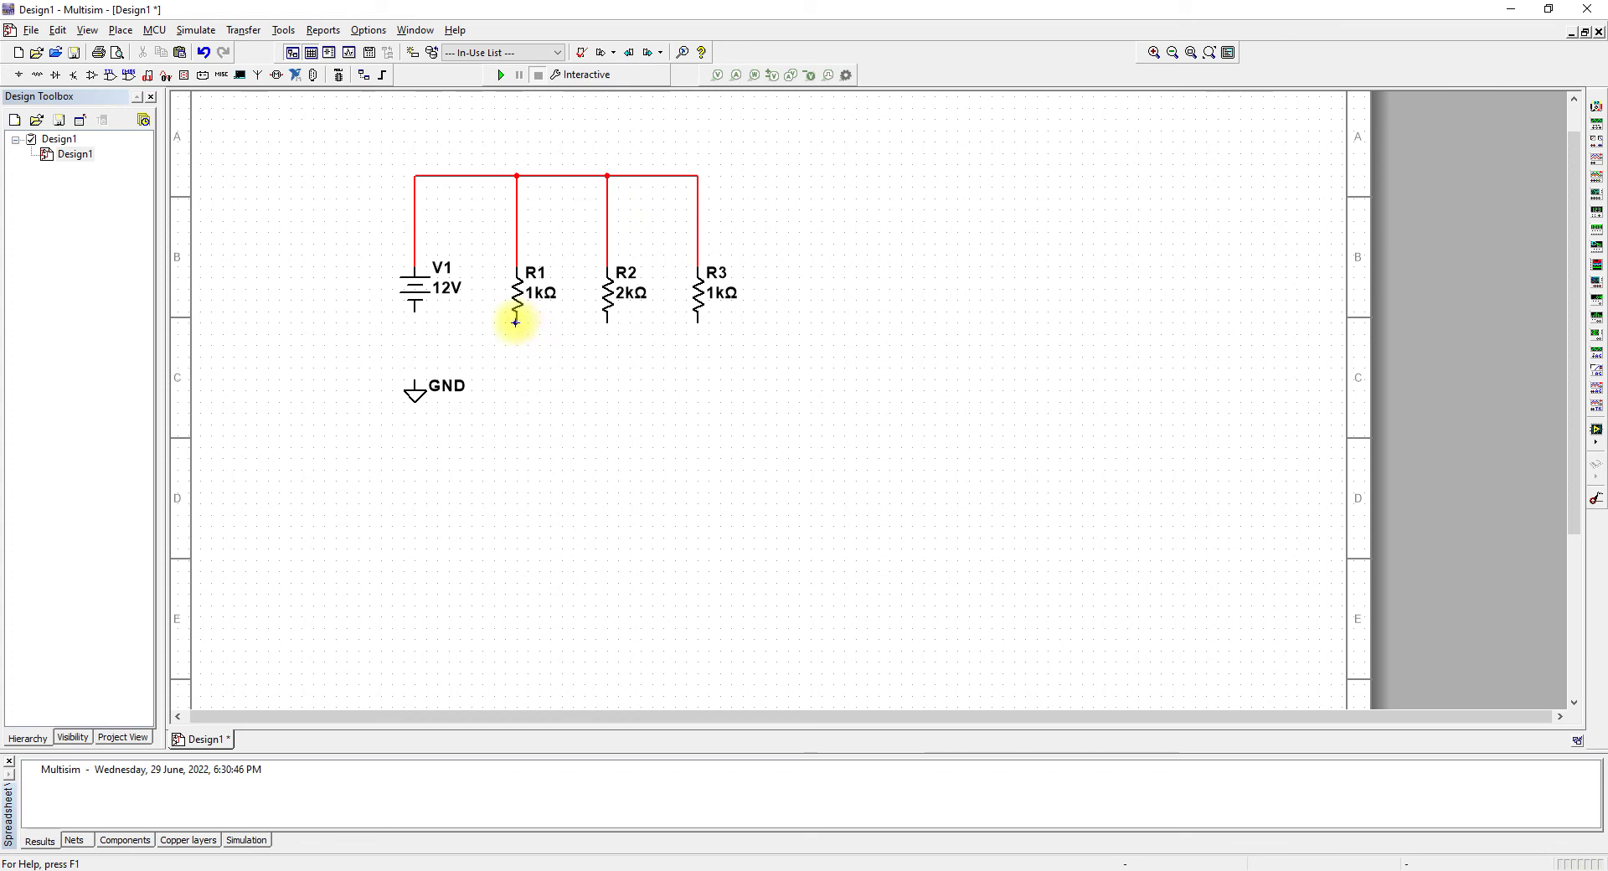
Wire V1's bottom terminal and the bottom pins of R1–R3 into a shared bottom rail
left_click(415, 316)
left_click_drag(525, 353, 515, 350)
left_click(540, 387)
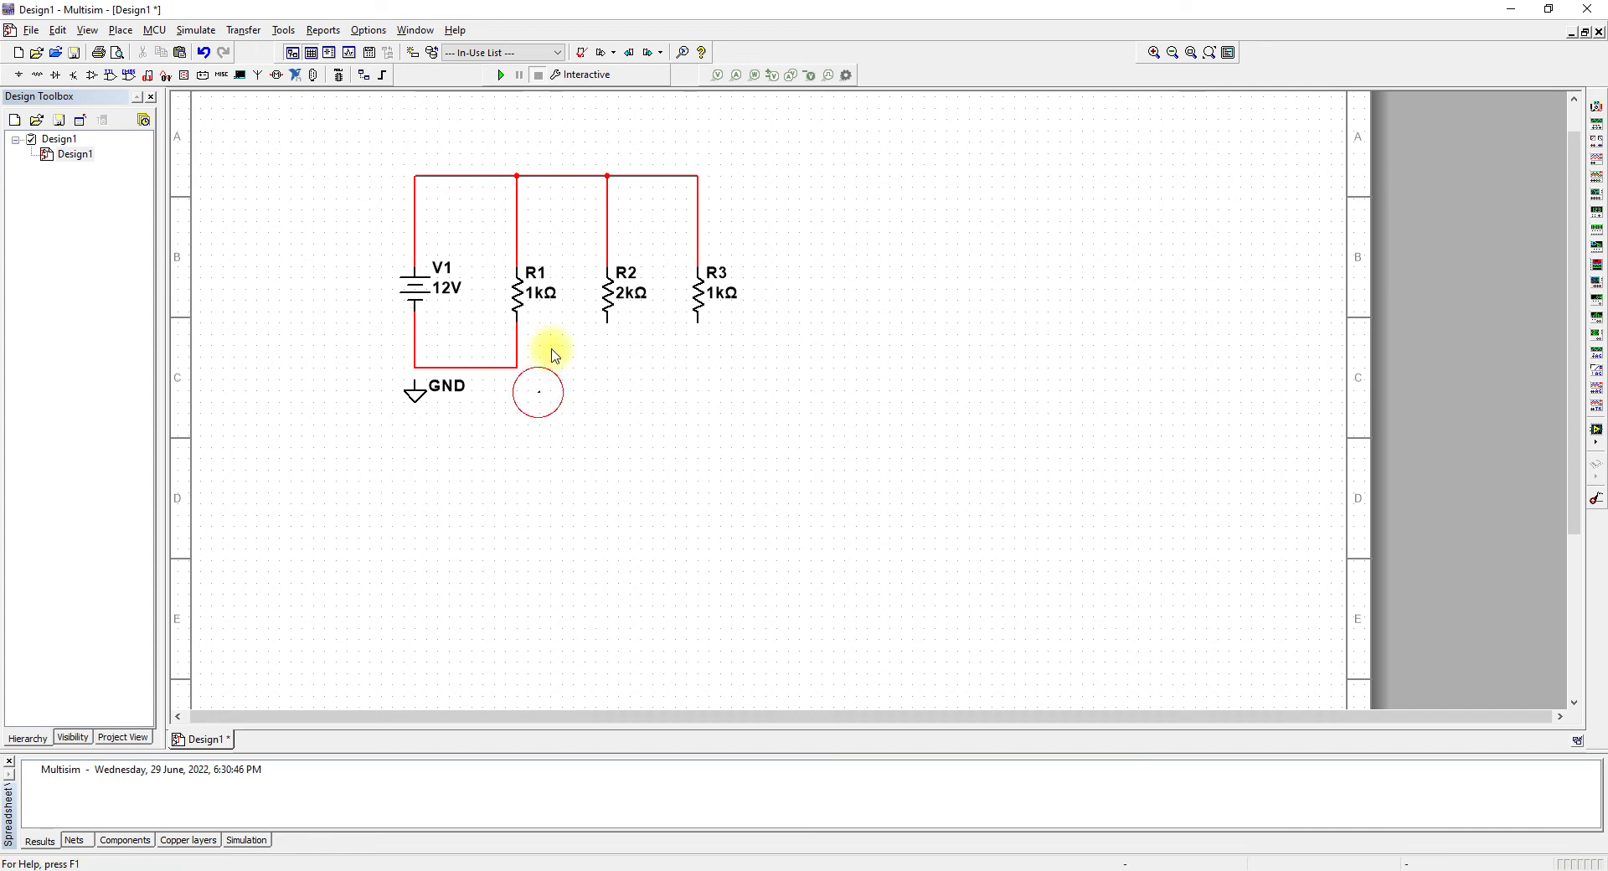
left_click(609, 320)
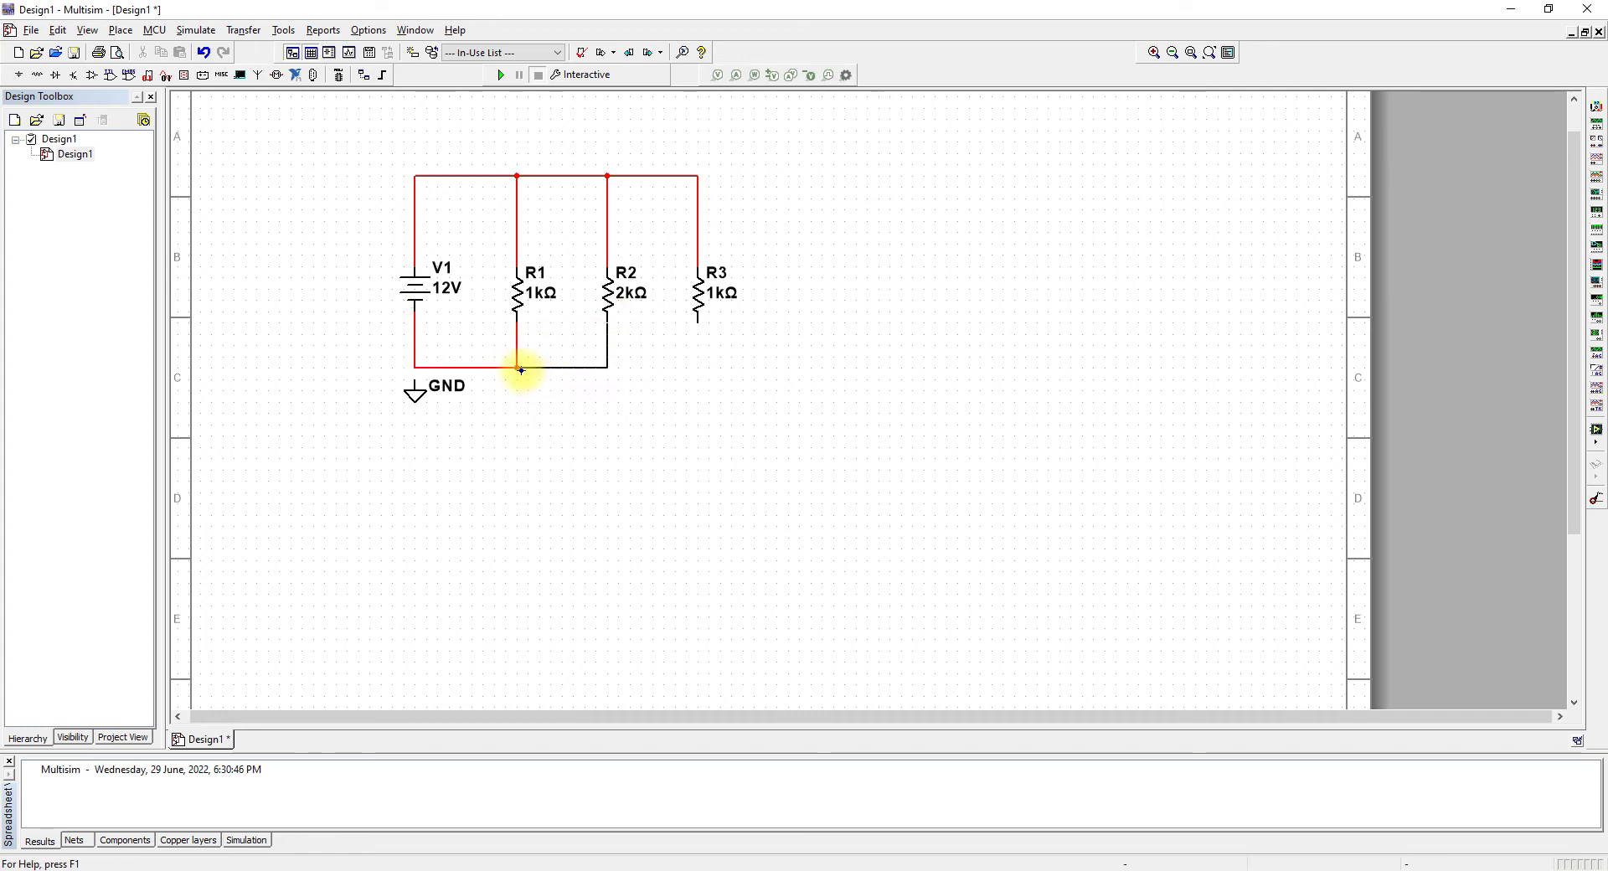
left_click(520, 369)
left_click(697, 321)
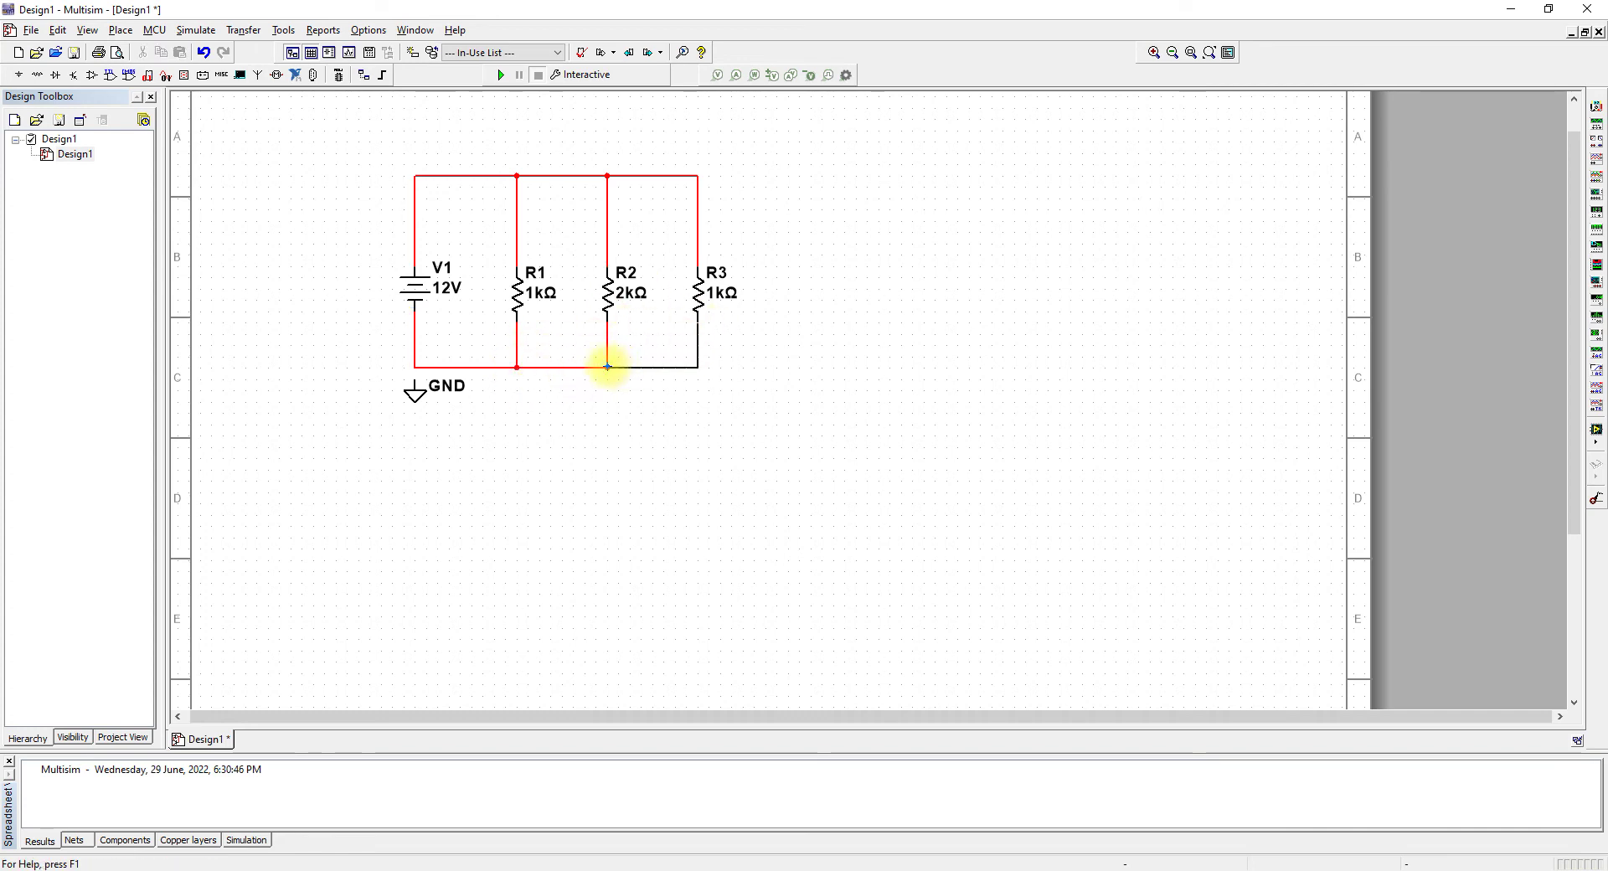
left_click(608, 366)
left_click_drag(772, 258, 505, 329)
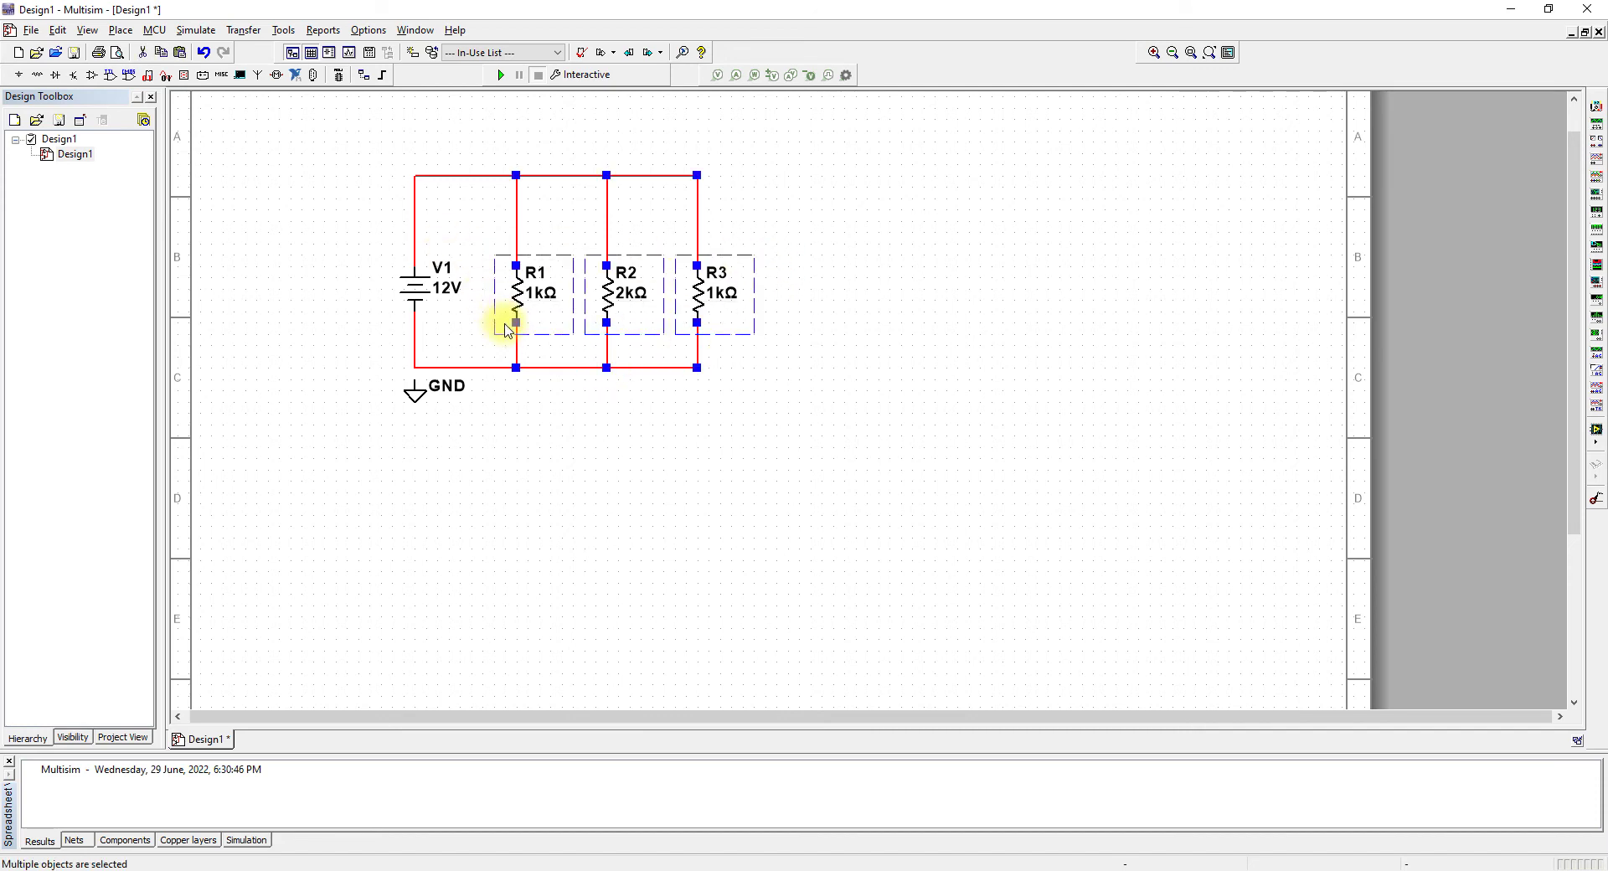
Nudge the three resistors lower and set source V1 to 0V
key("Down")
key("Down")
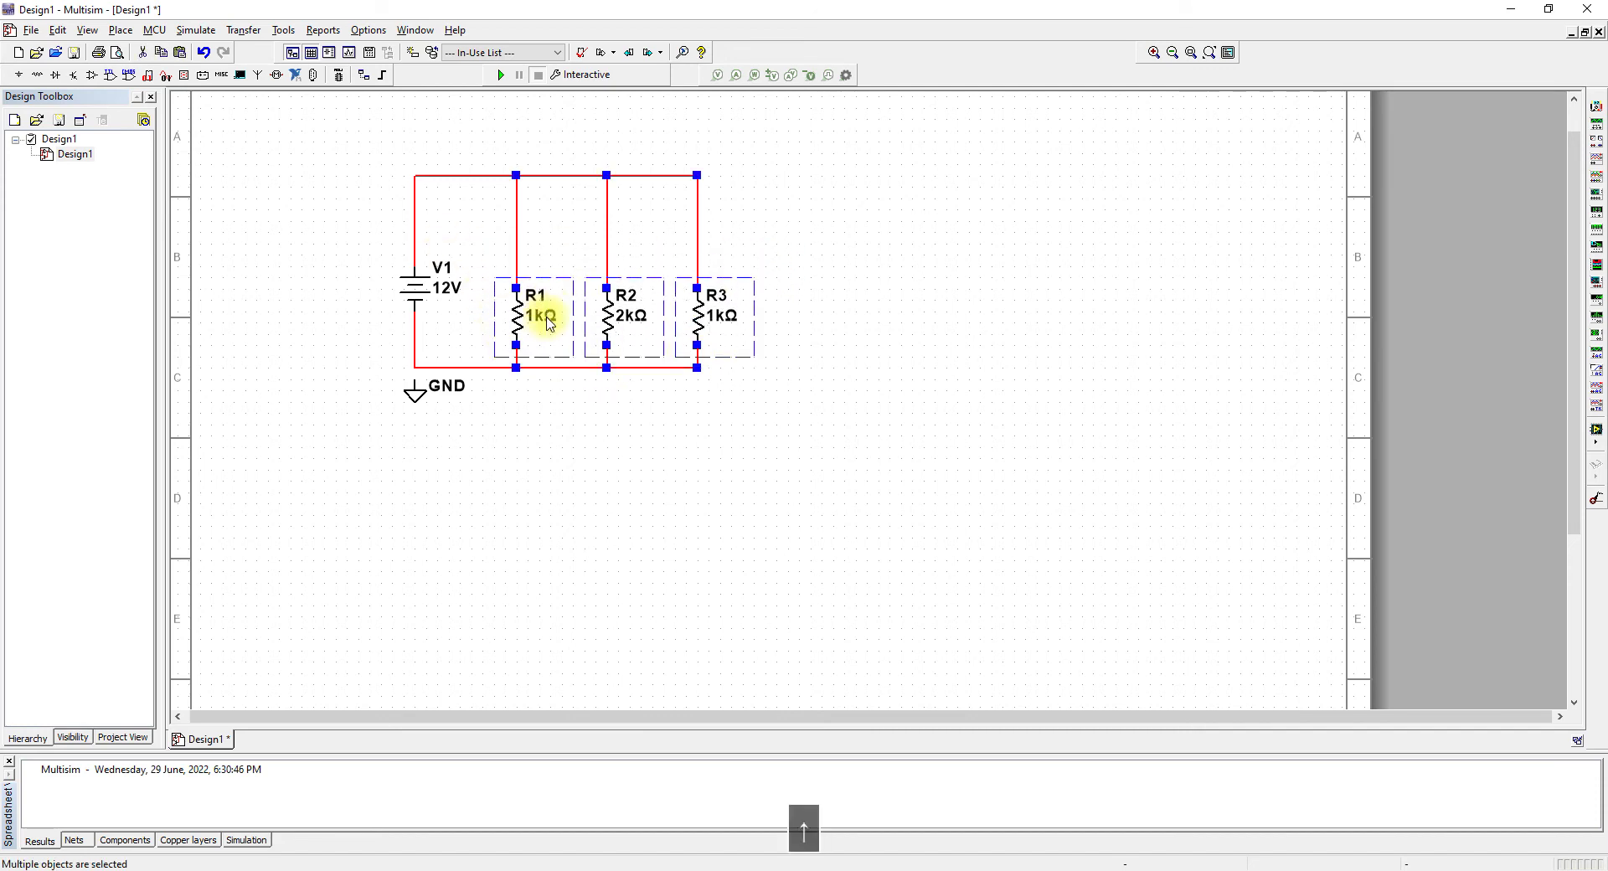
left_click(868, 327)
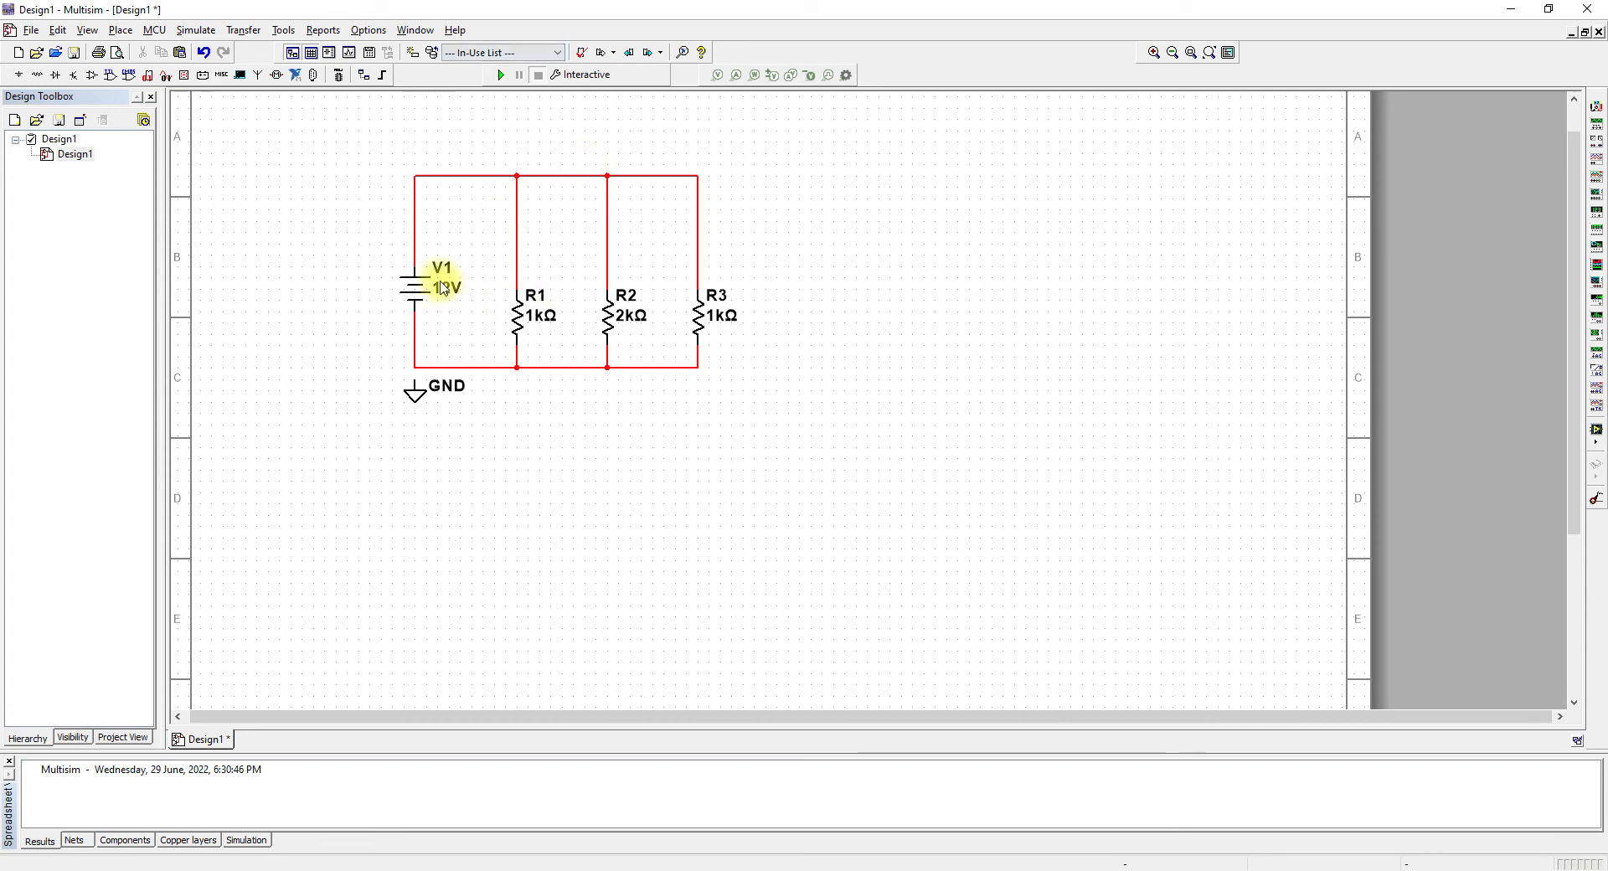
left_click(416, 292)
double_click(466, 299)
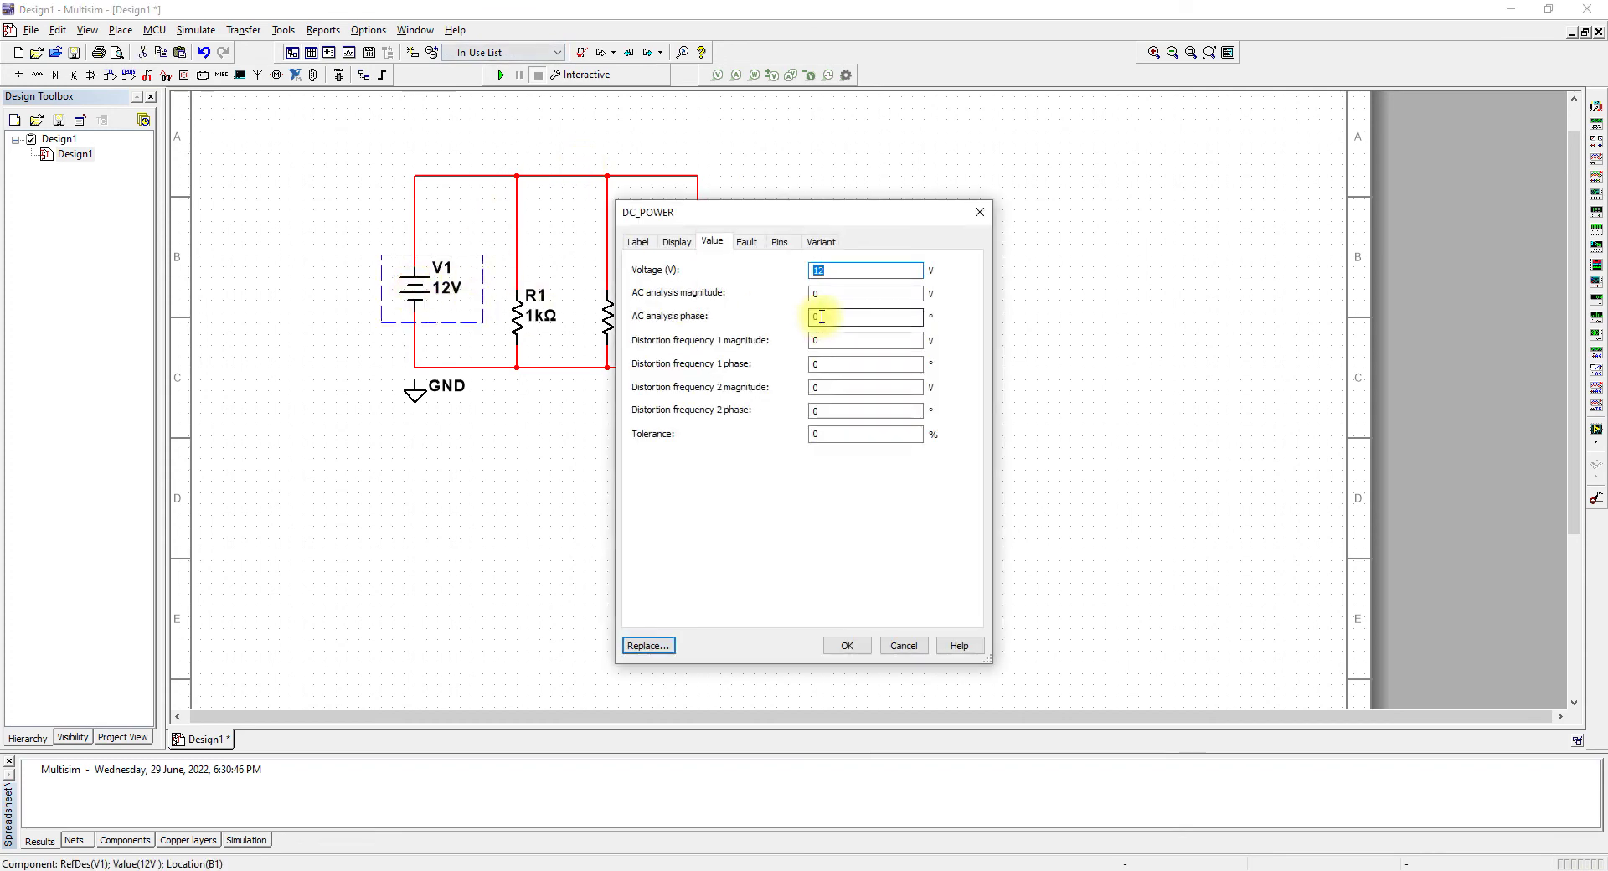
key("Return")
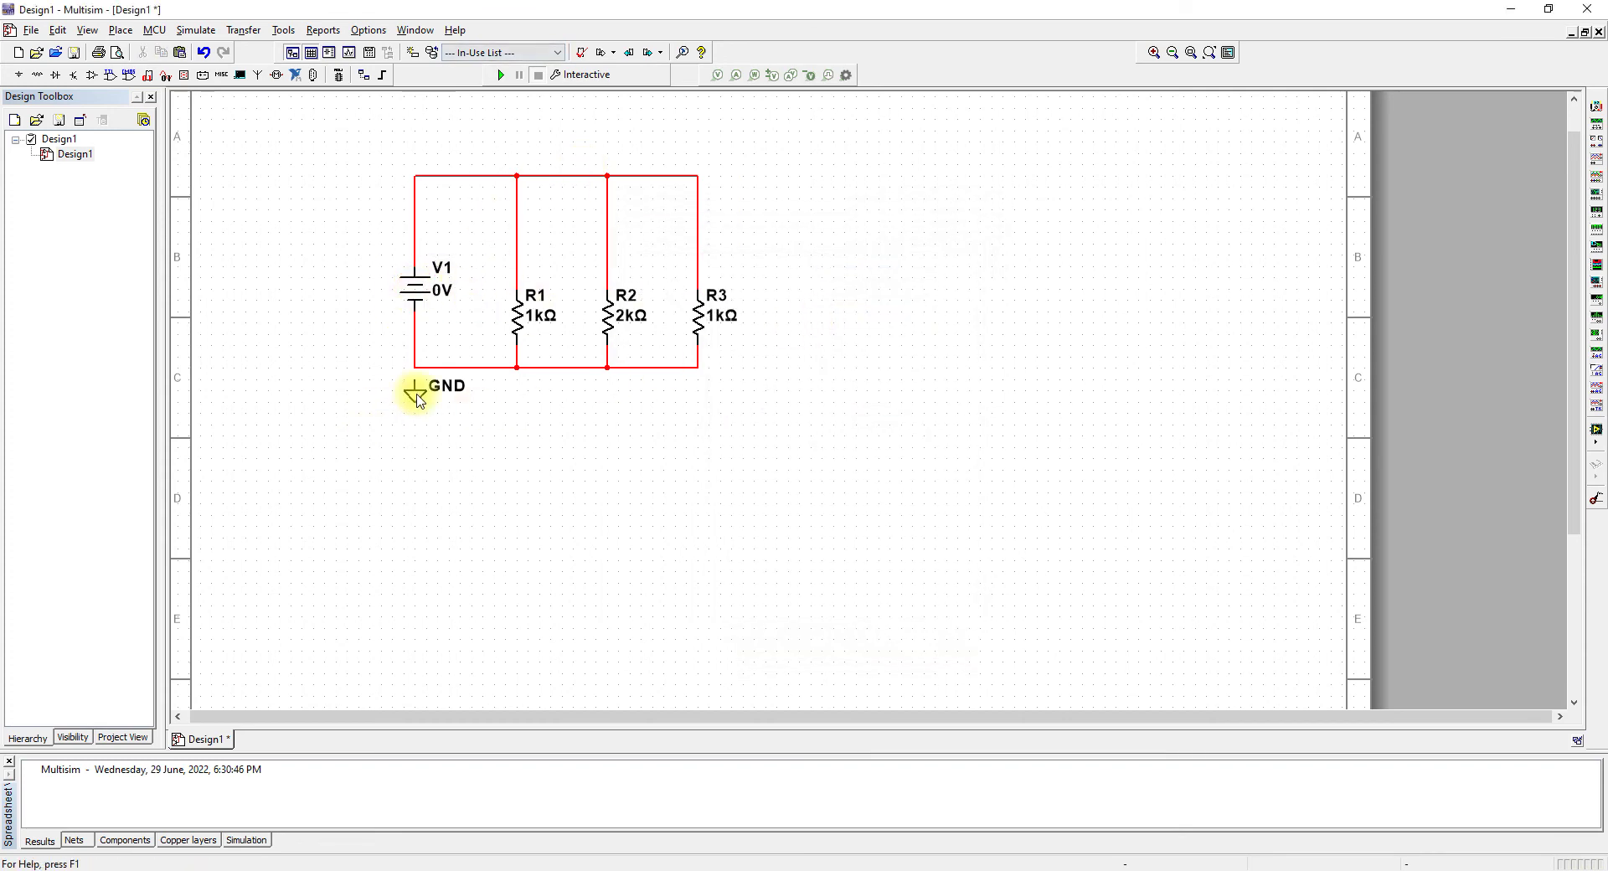
Attach the GND symbol to the circuit's bottom-left wire corner
left_click_drag(421, 389, 421, 380)
left_click(943, 313)
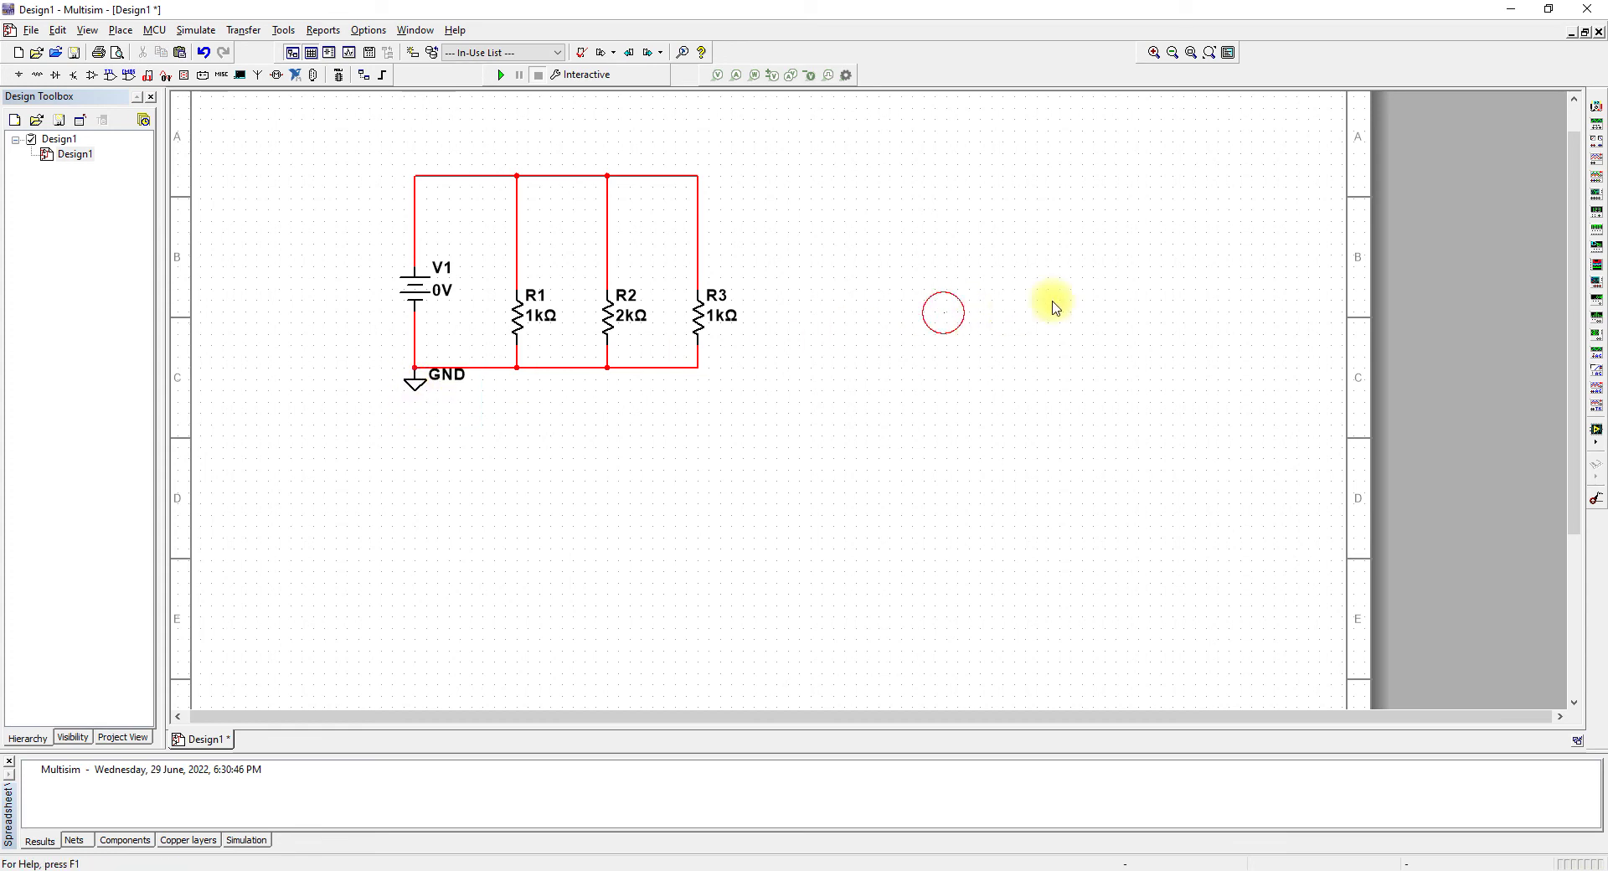
left_click(1596, 107)
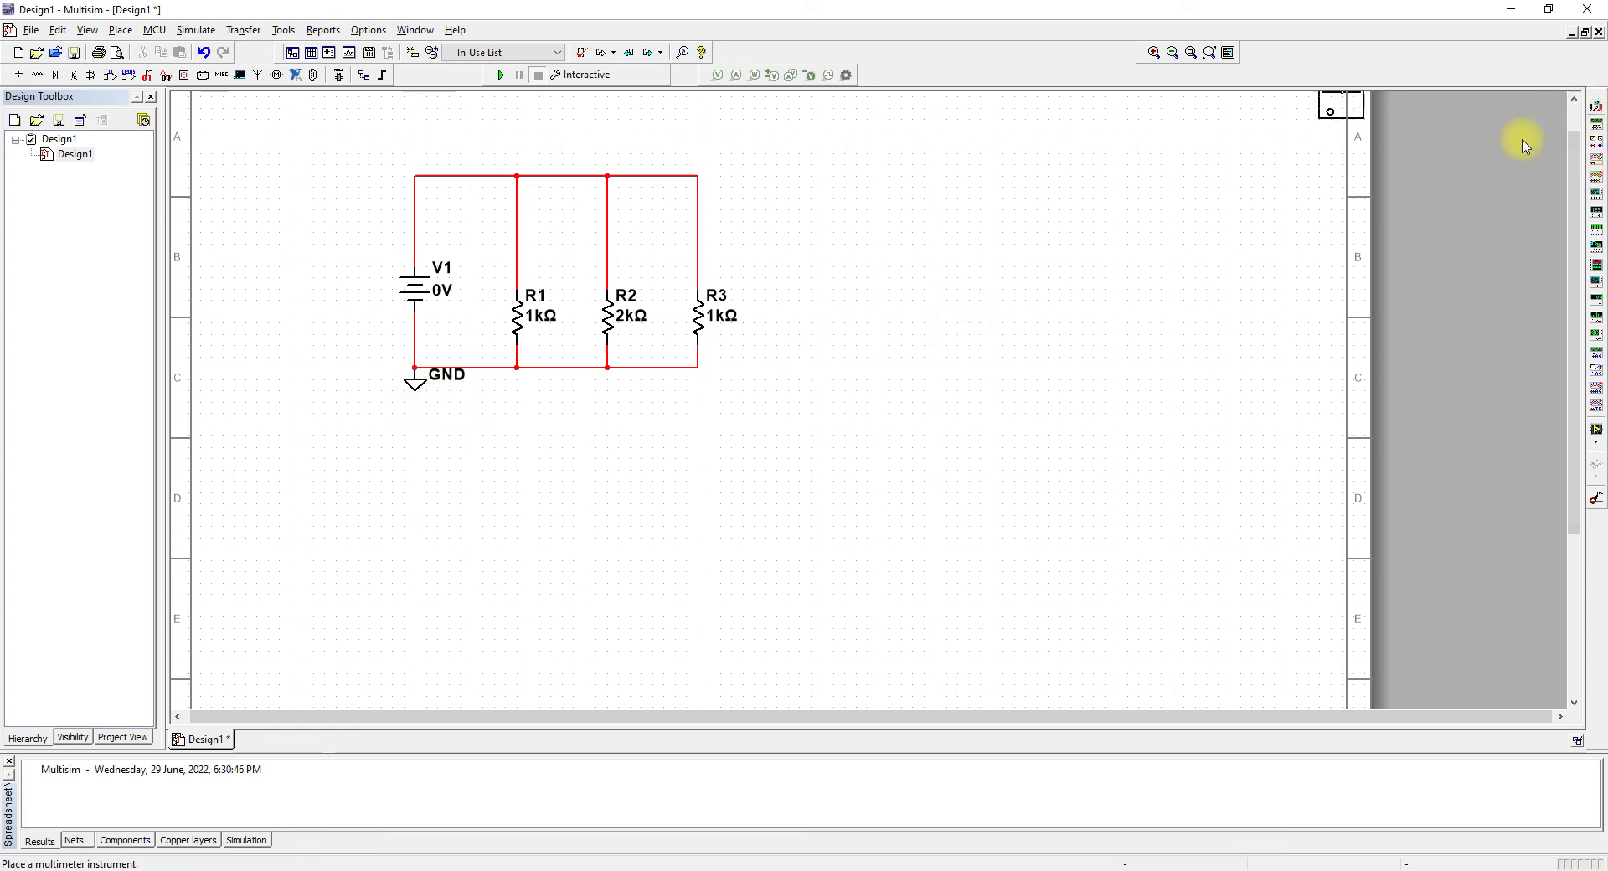
Place multimeter XMM1 above the top wire between V1 and R1, shifting the circuit down
left_click(779, 201)
left_click_drag(765, 201, 470, 145)
left_click_drag(352, 112, 788, 427)
left_click_drag(515, 310, 524, 363)
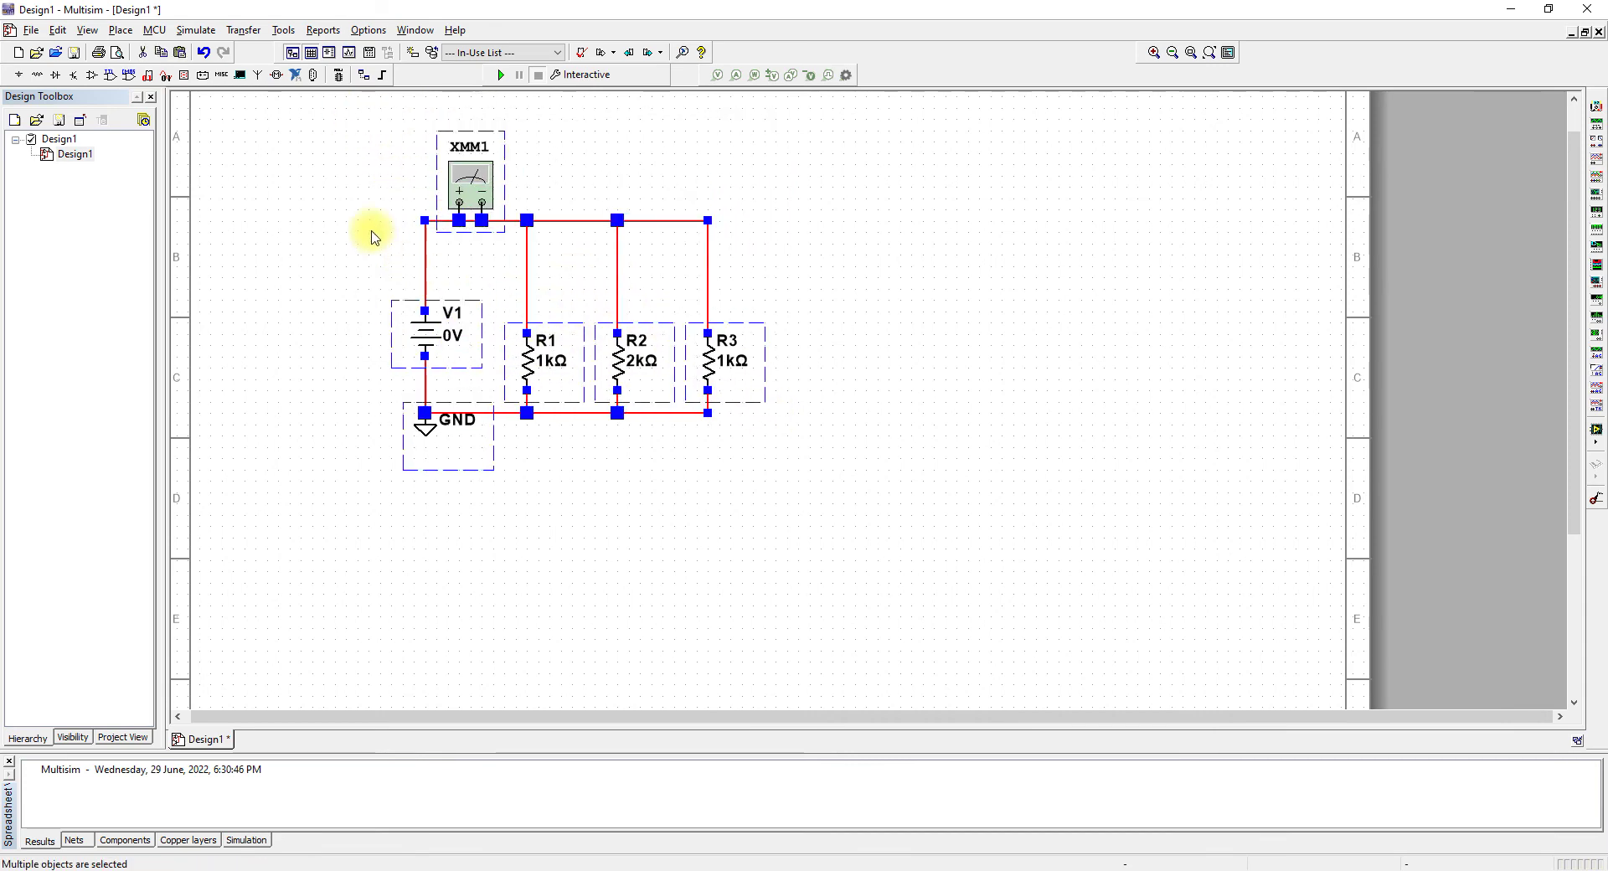
scroll(362, 223, "up", 2)
left_click(402, 230)
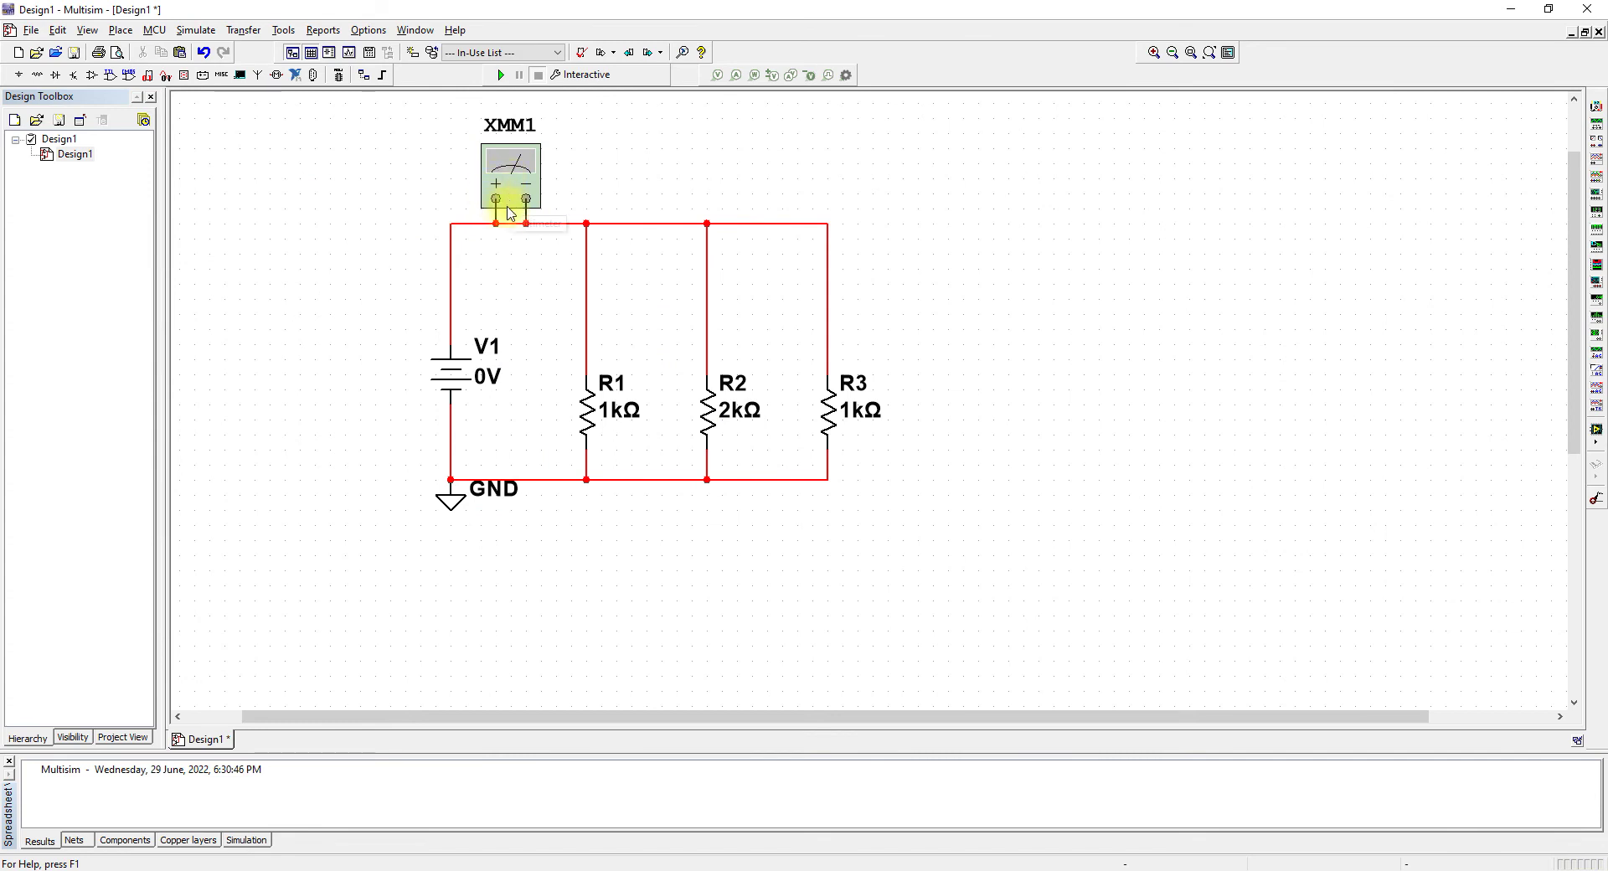
Put XMM1 in series by deleting the shorting wire, set it to current, and paste a copy
left_click(514, 224)
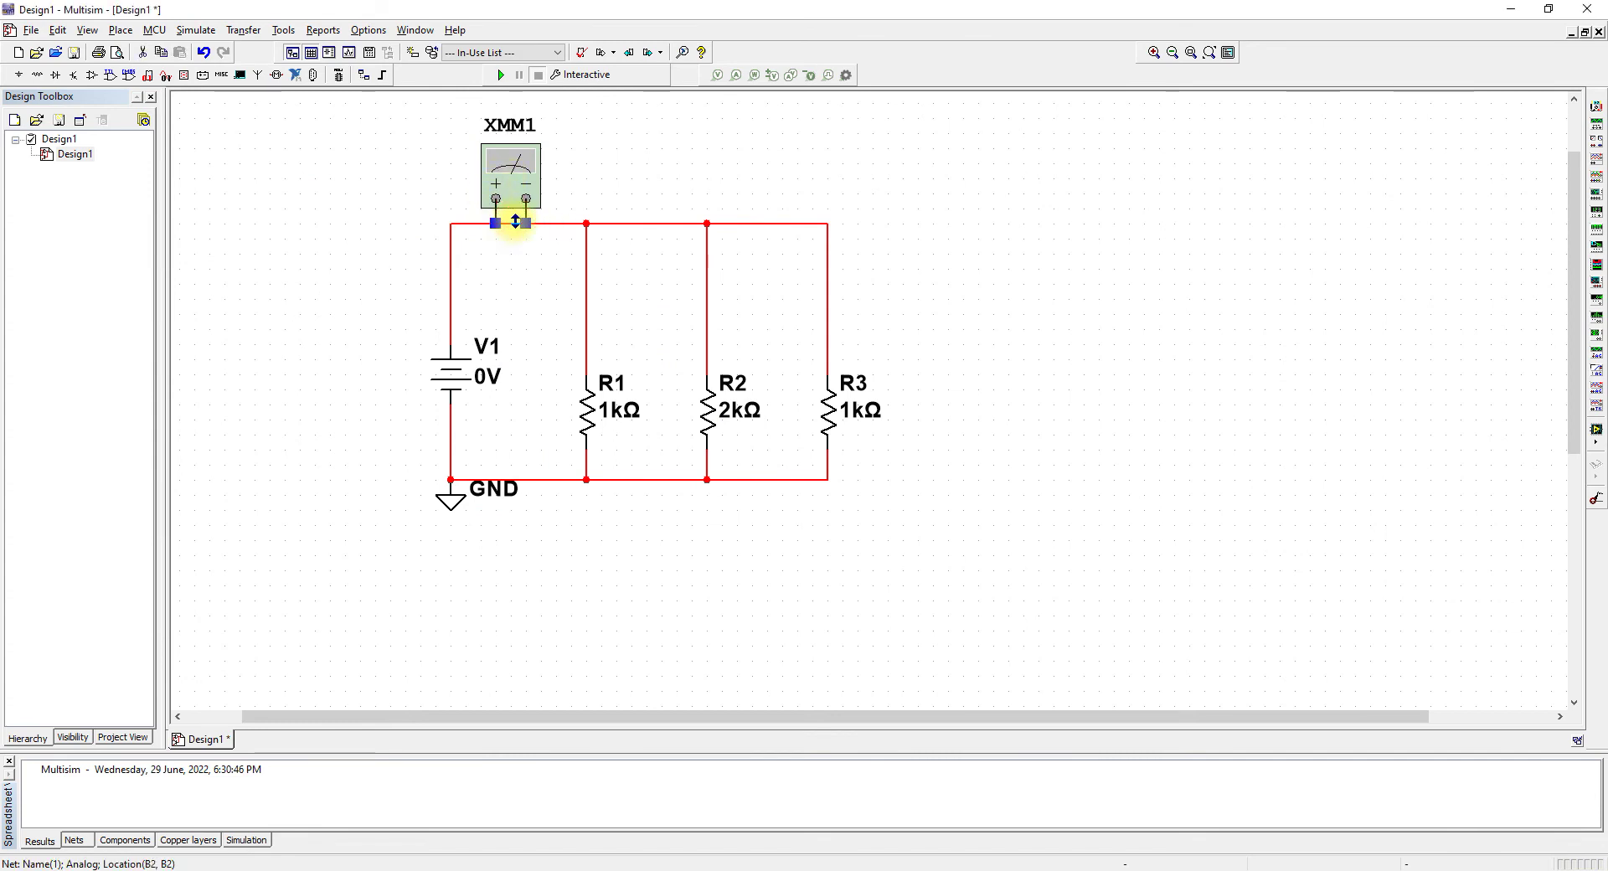
key("Delete")
double_click(519, 180)
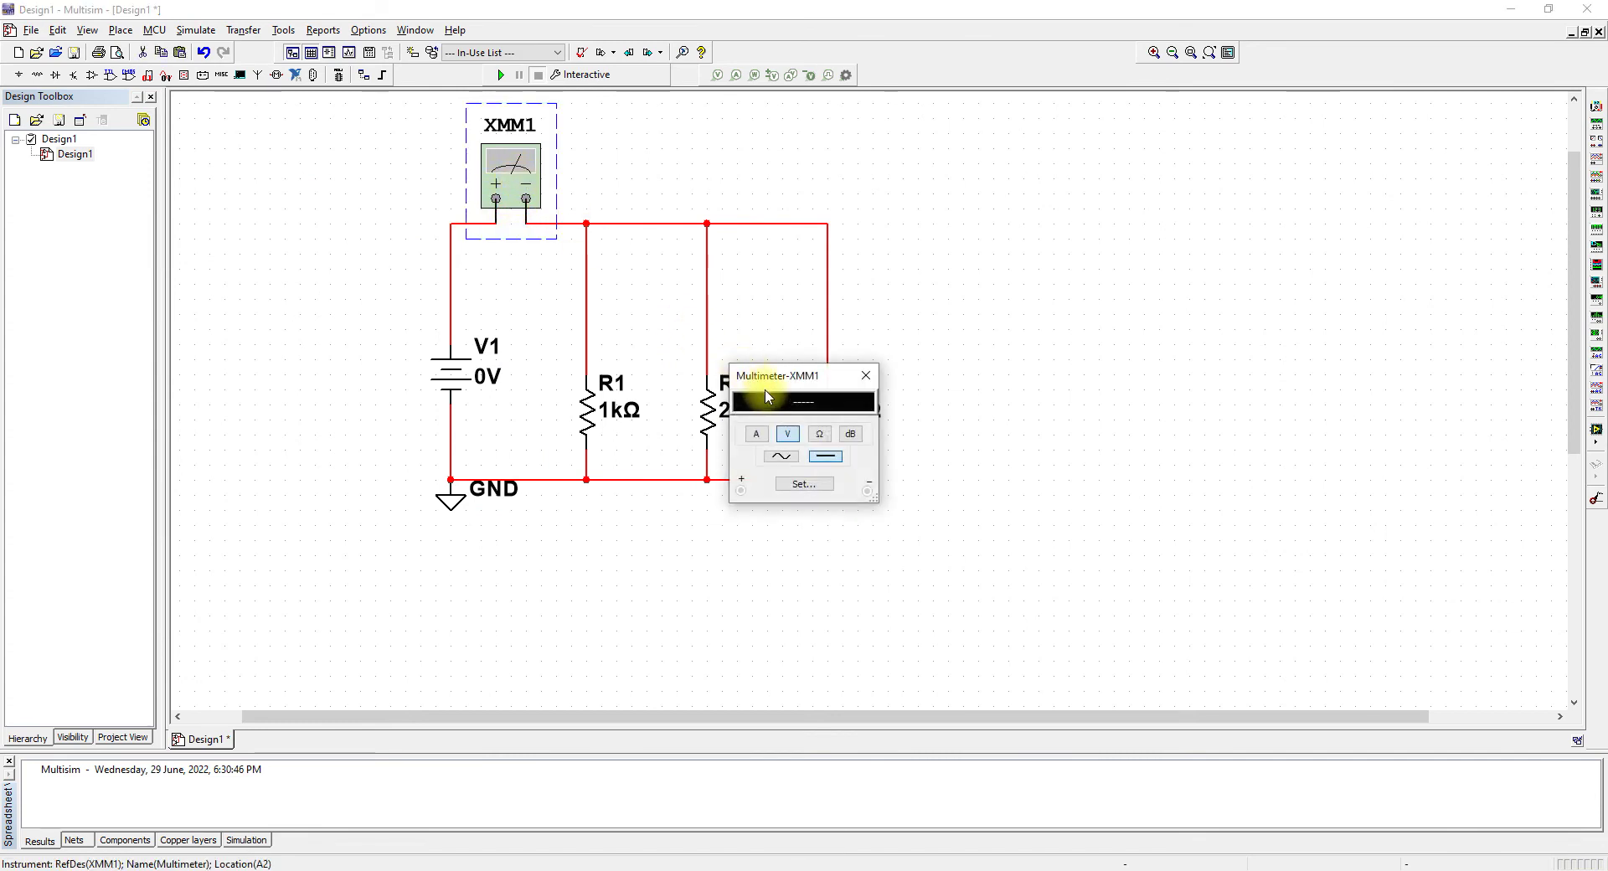
left_click(756, 432)
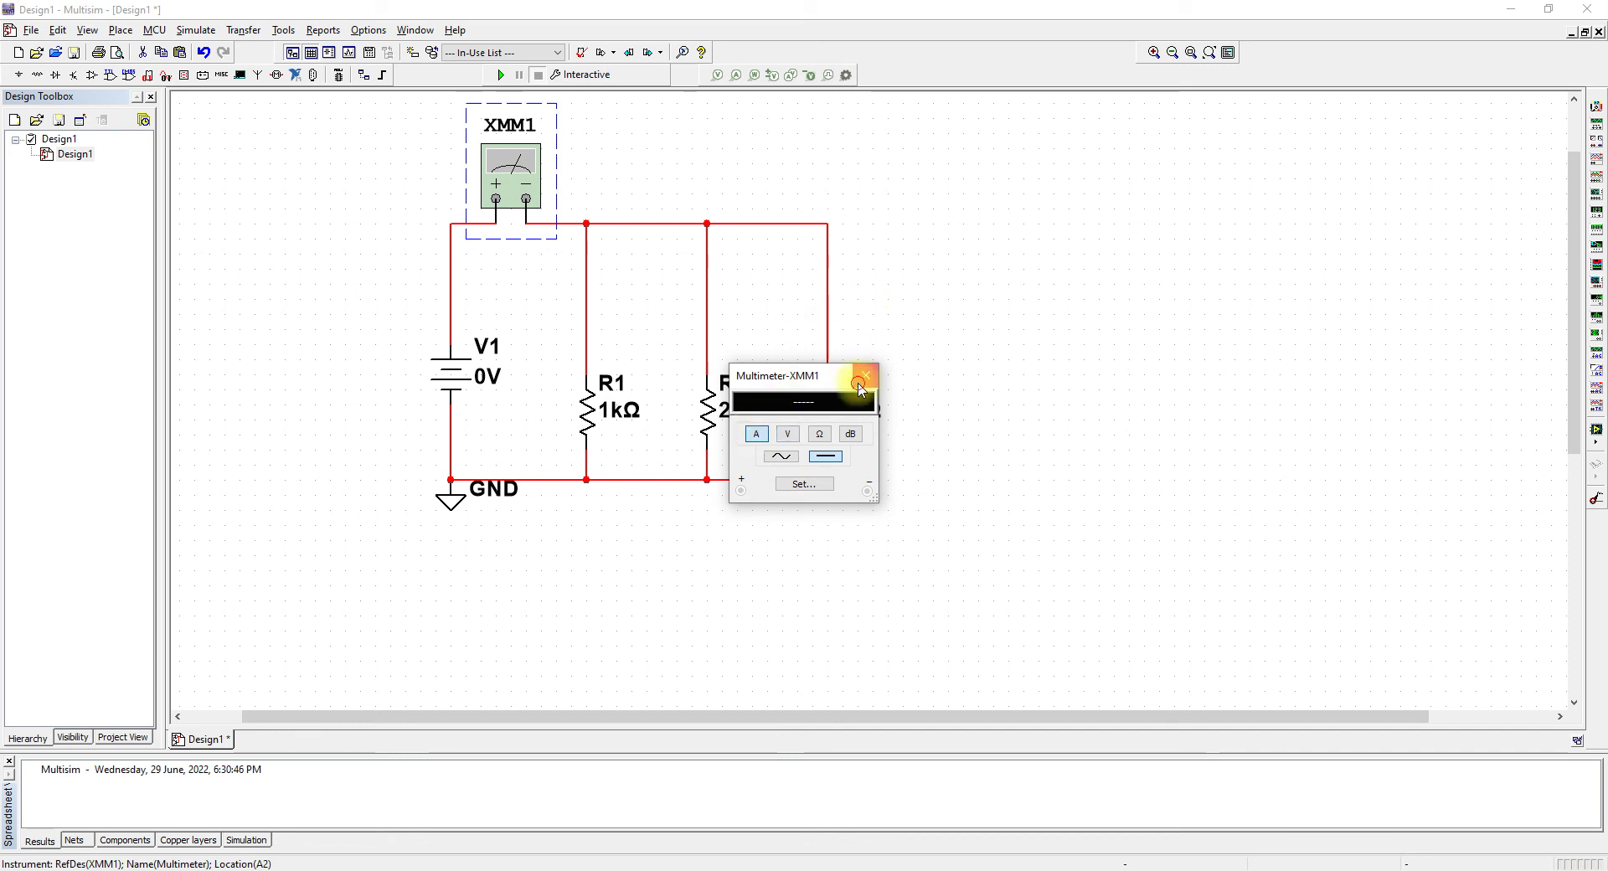
left_click(859, 383)
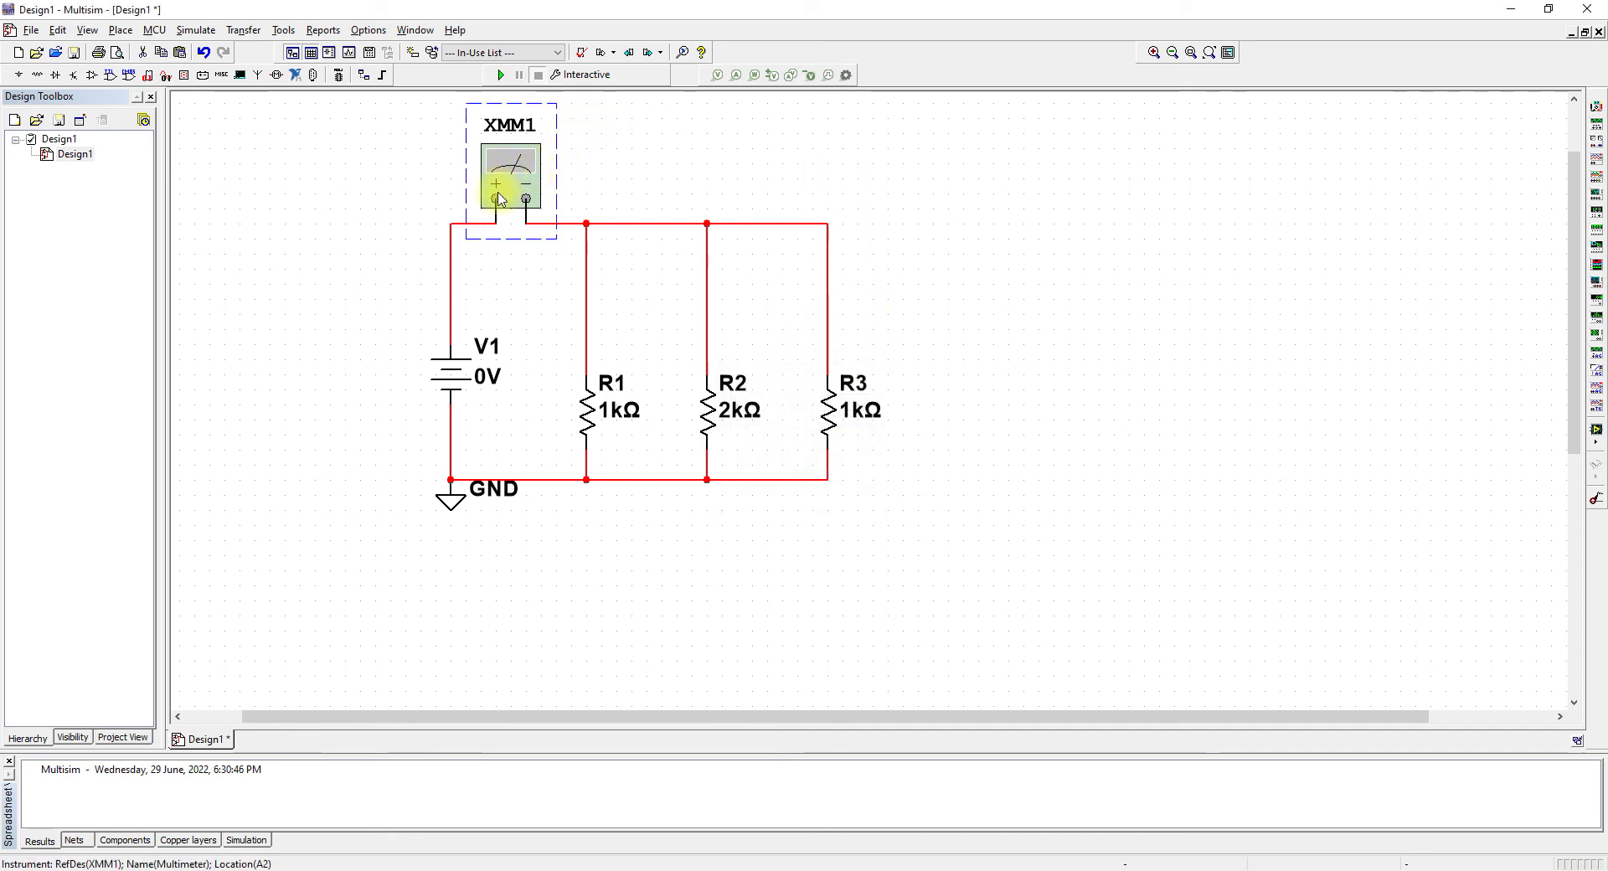
key("ctrl+c")
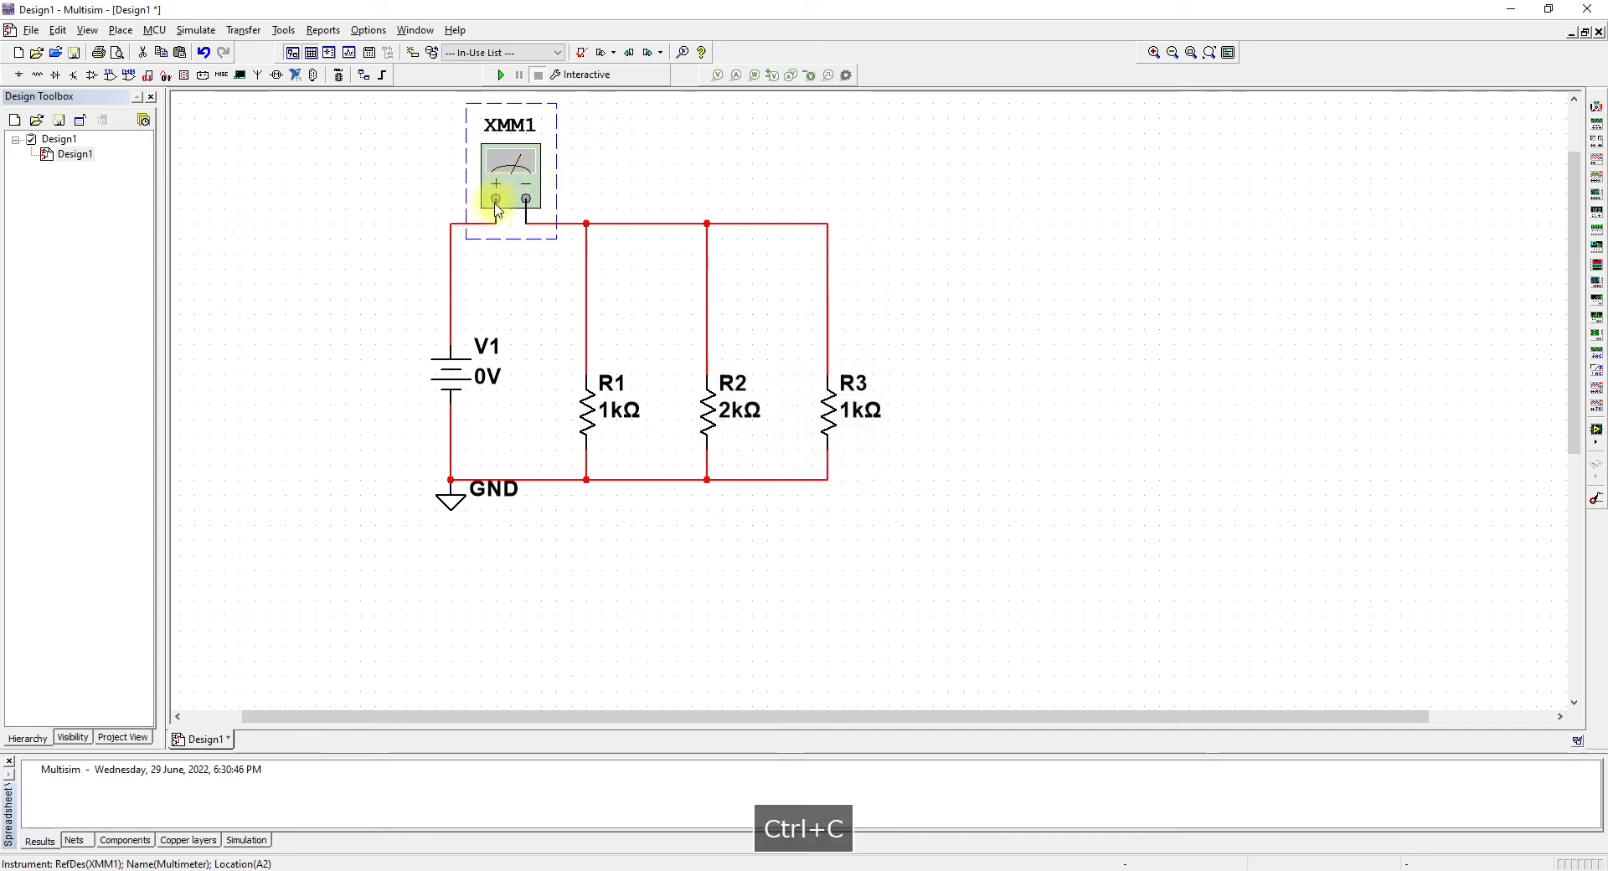
key("ctrl+v")
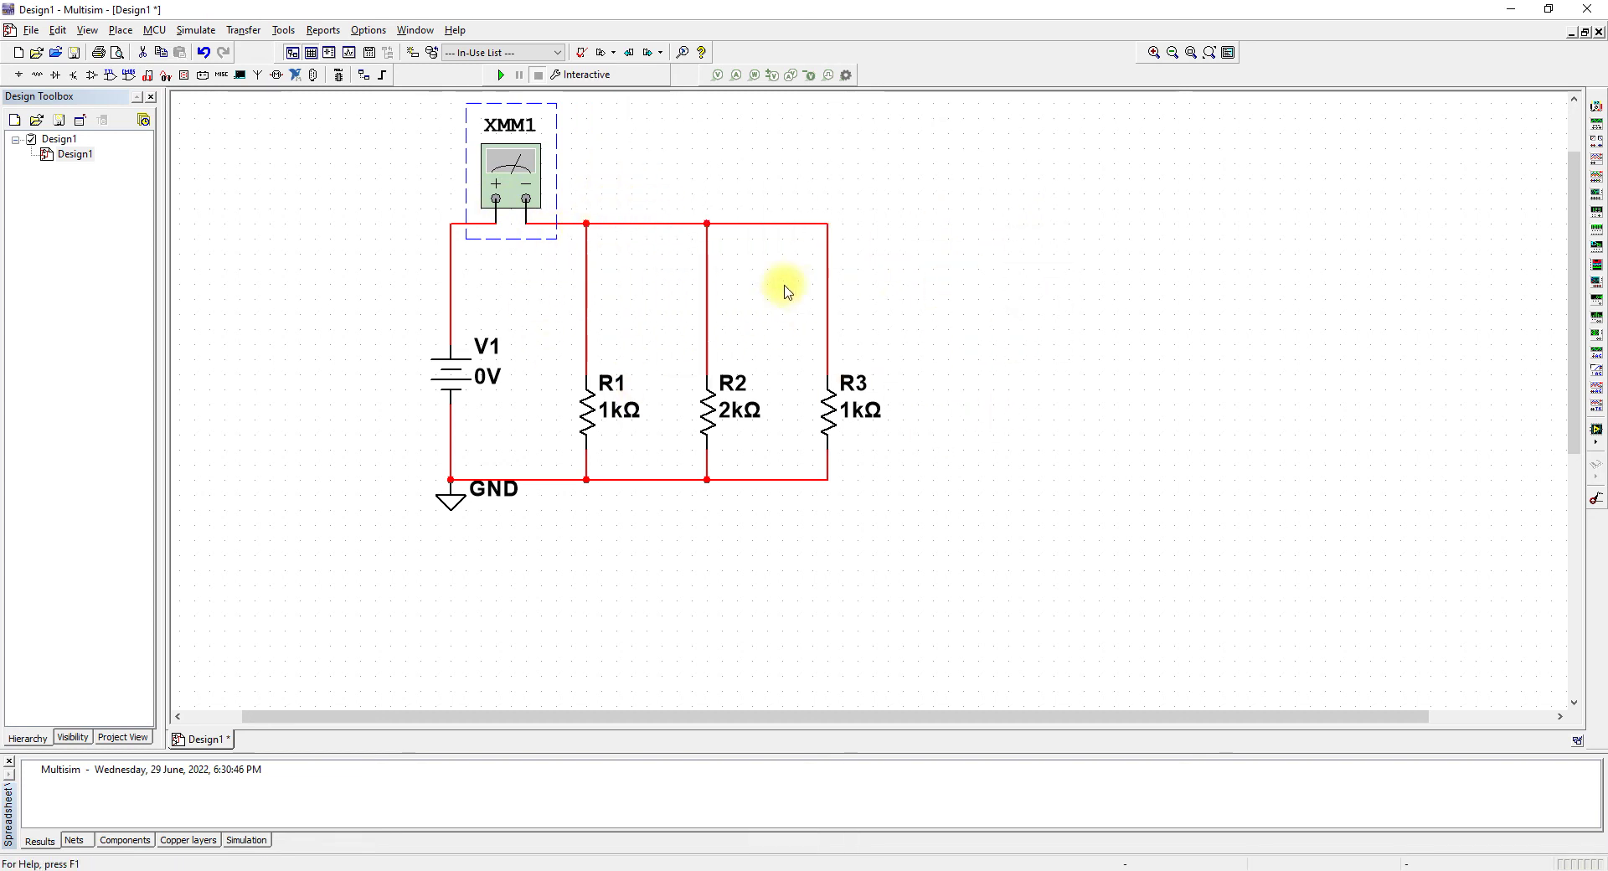
Remove the misplaced multimeter copy dropped beside the circuit
left_click(700, 285)
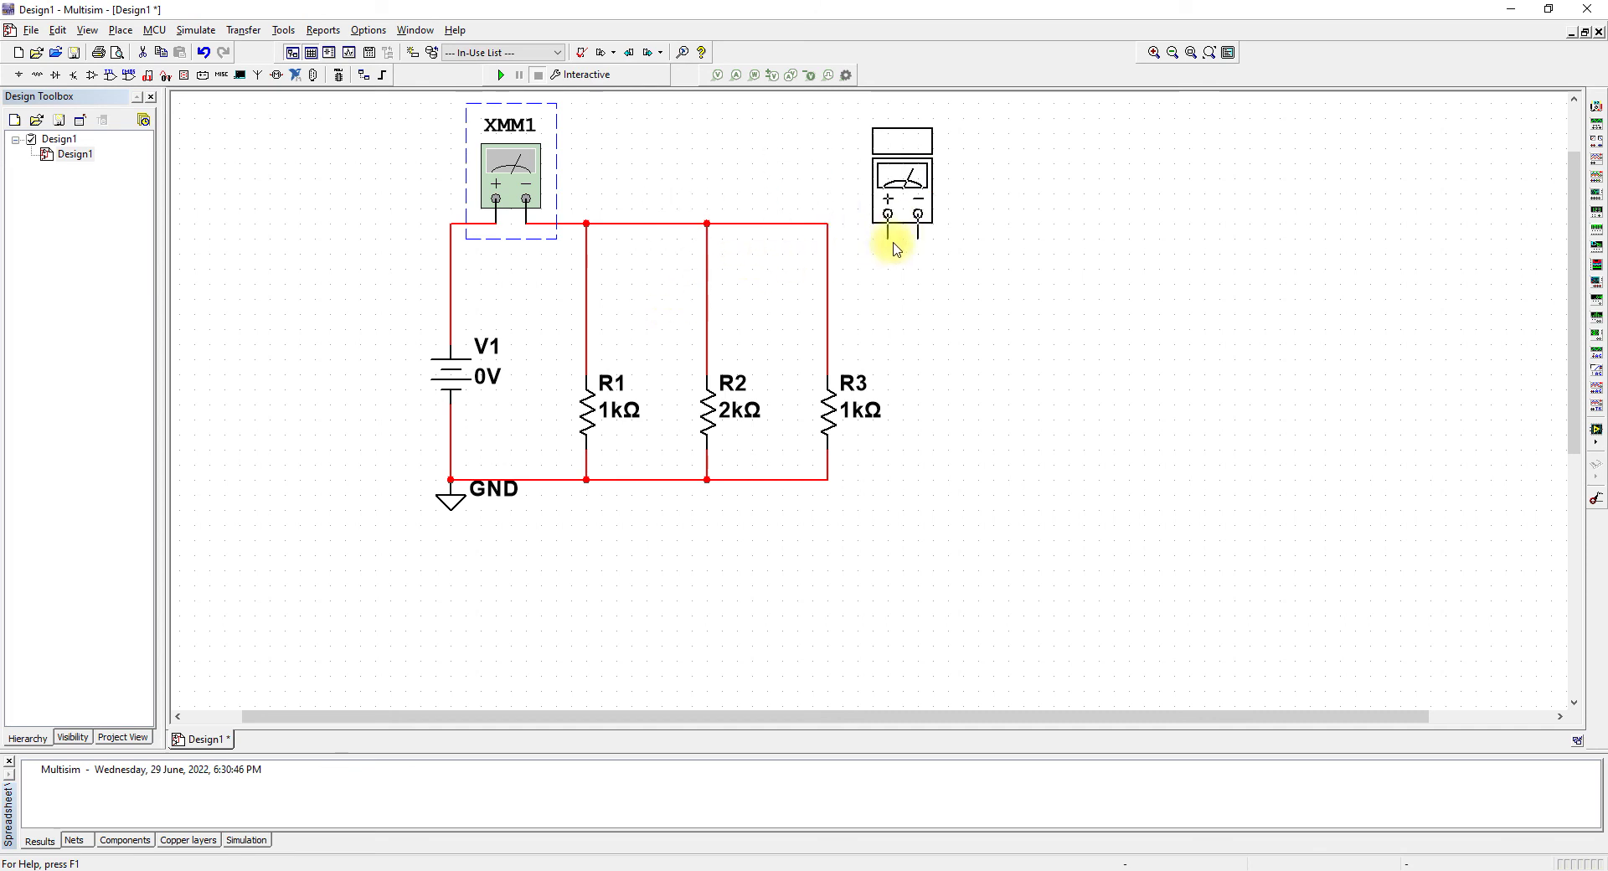
left_click(896, 245)
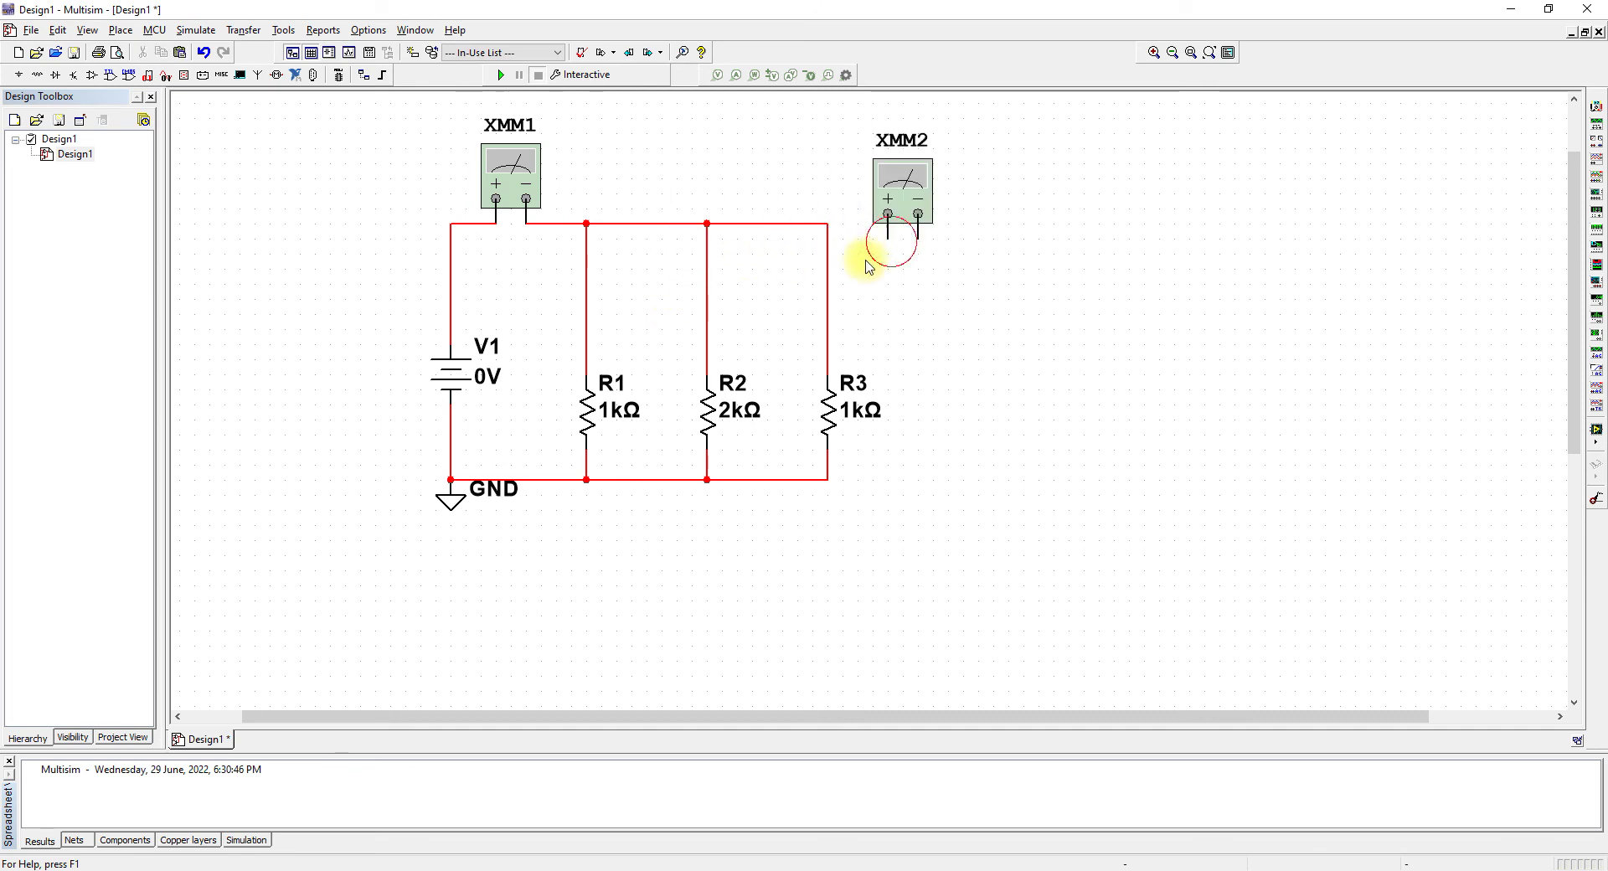
left_click(904, 189)
key("Delete")
Copy XMM1 and insert it vertically in series on R1's branch as XMM2
left_click(540, 173)
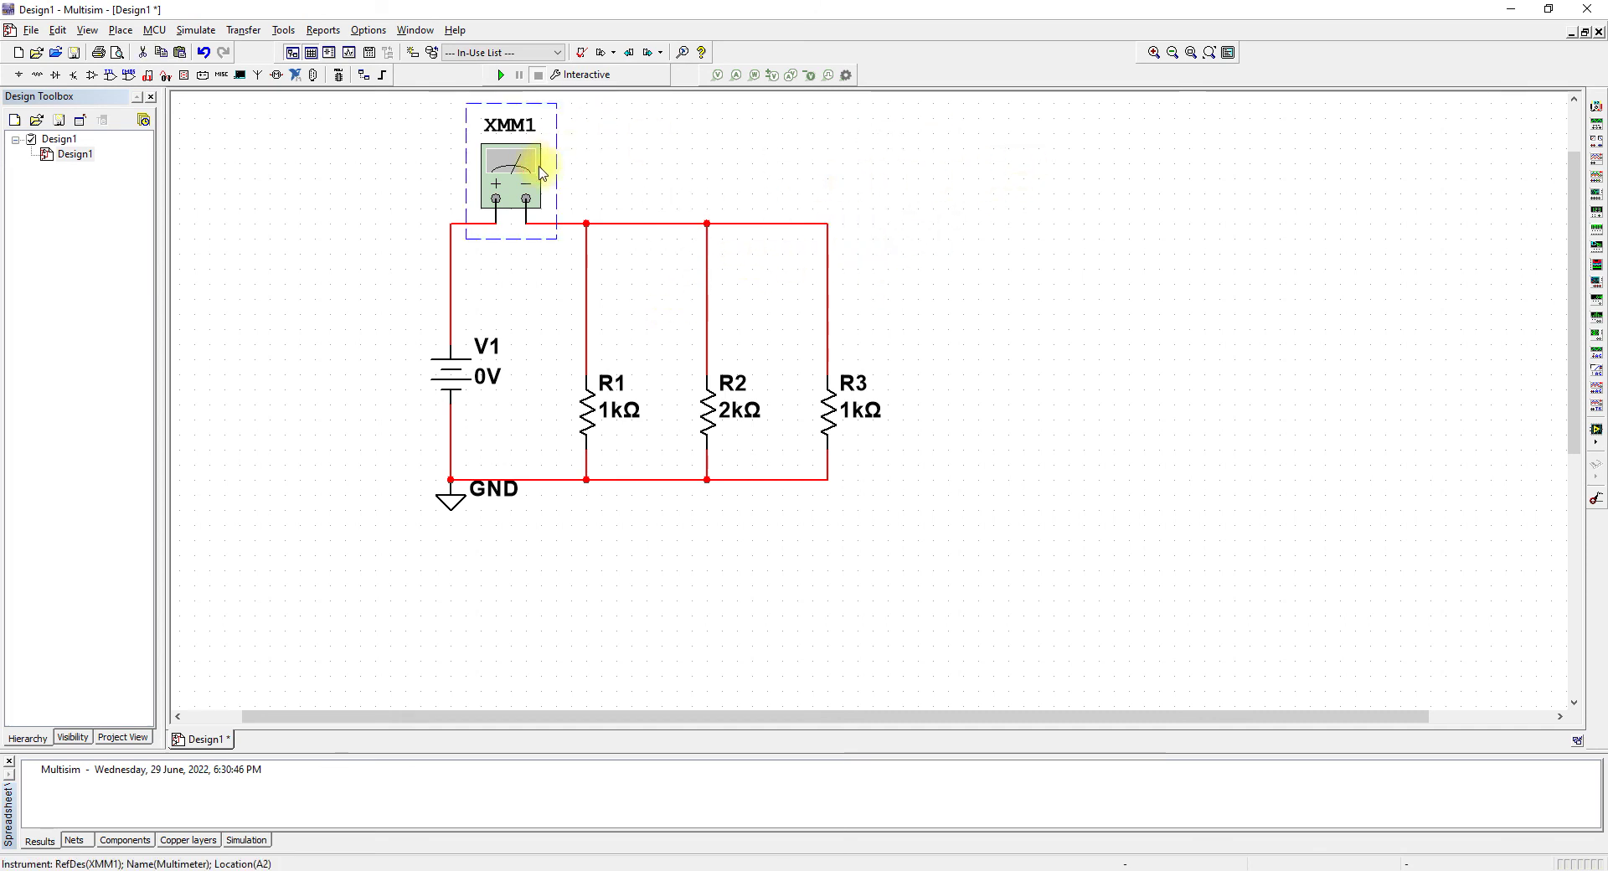
key("ctrl+c")
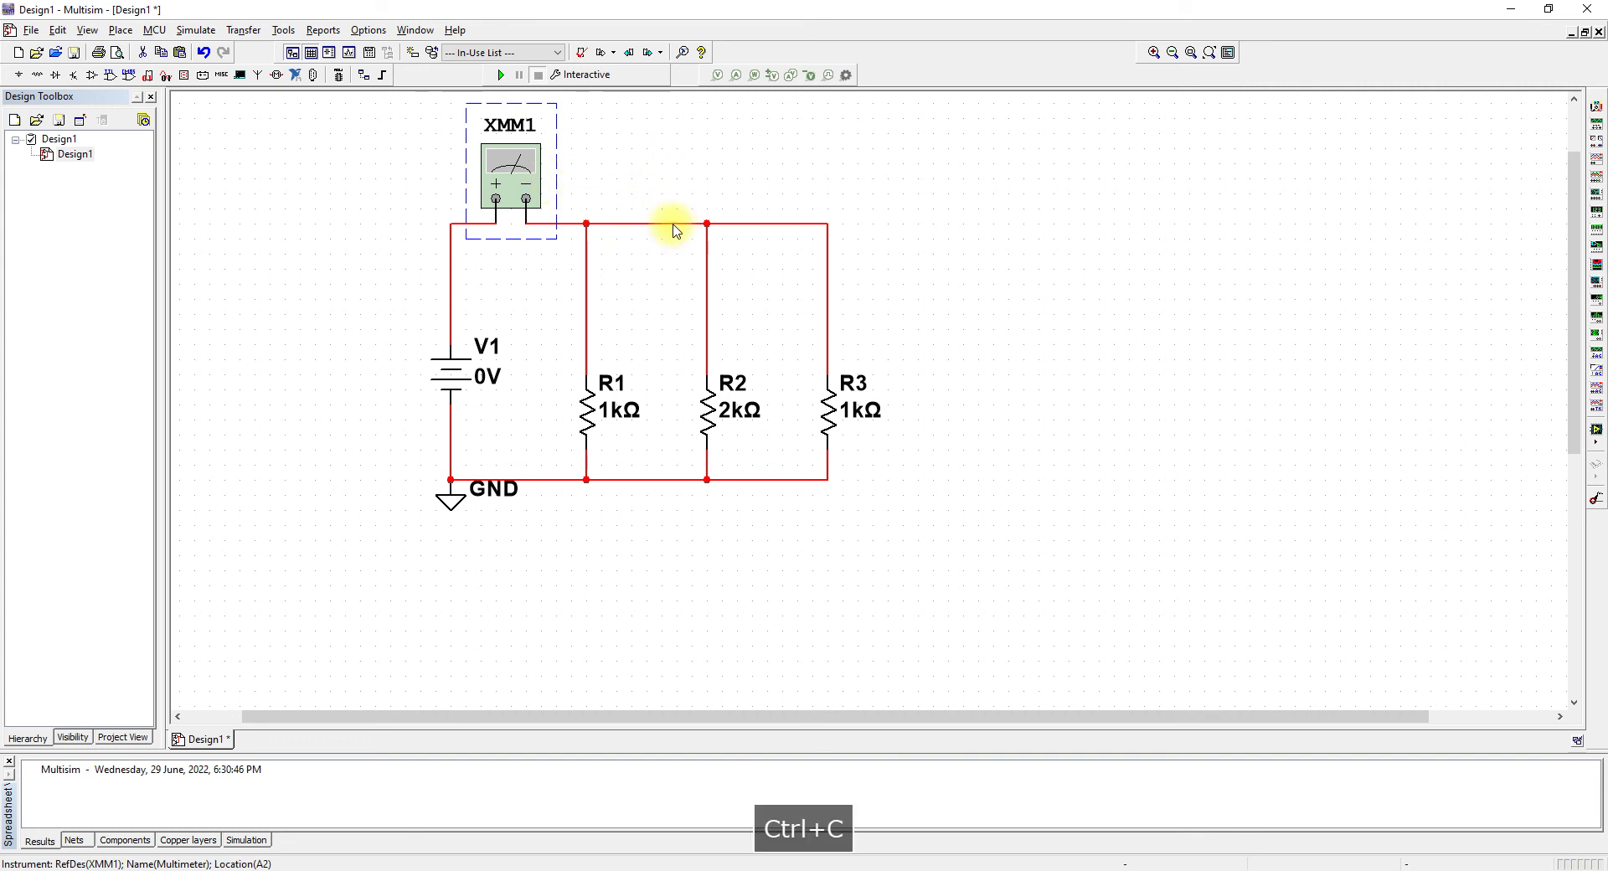
key("ctrl+v")
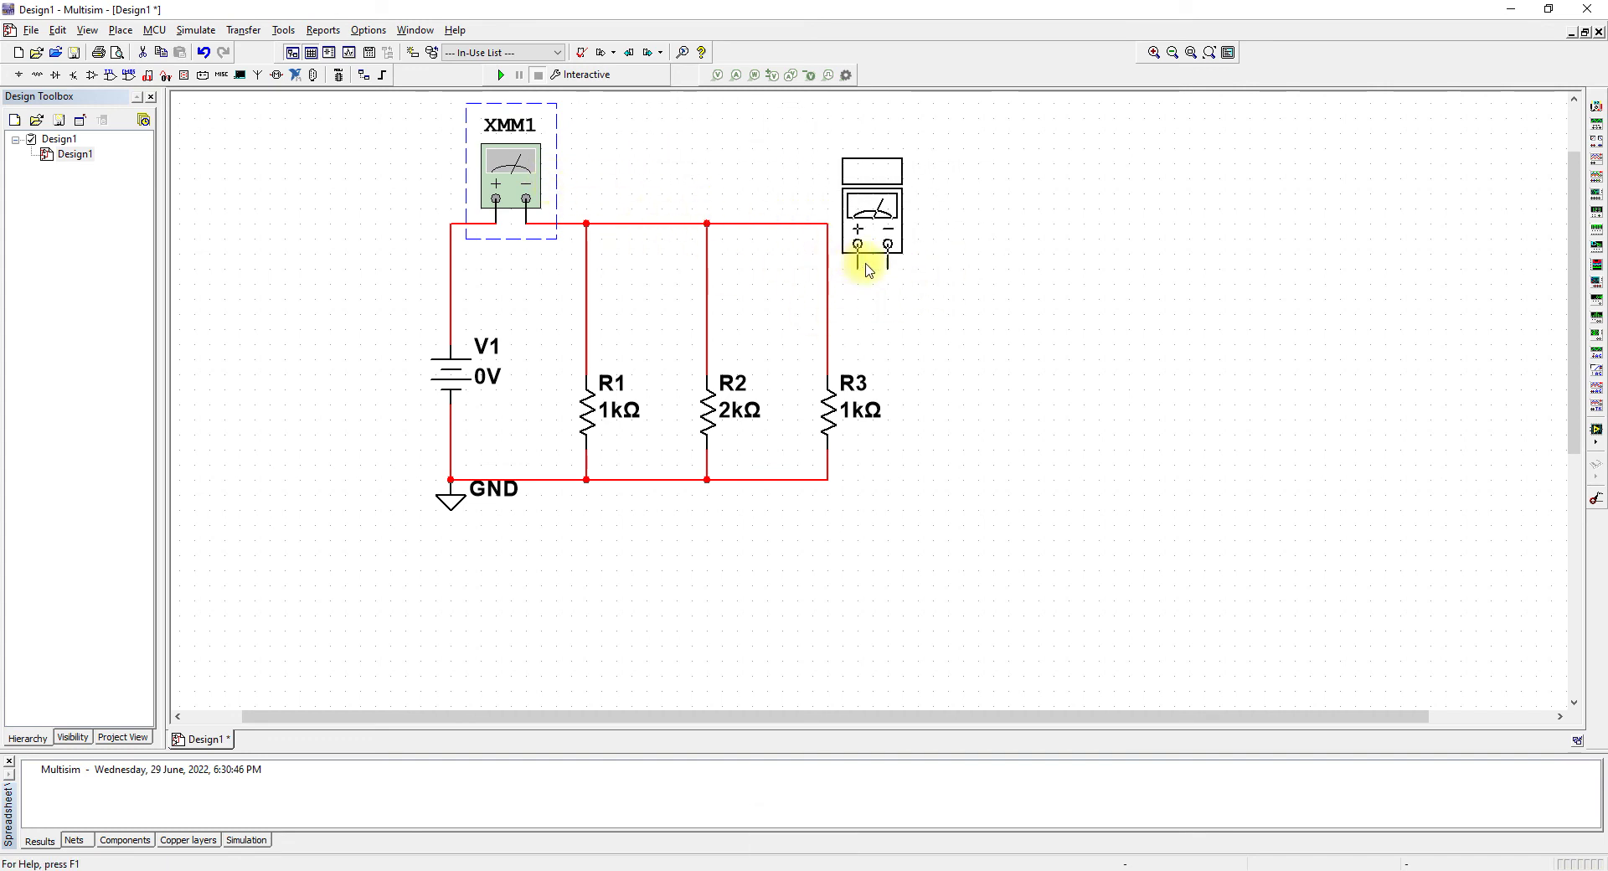
key("ctrl+r")
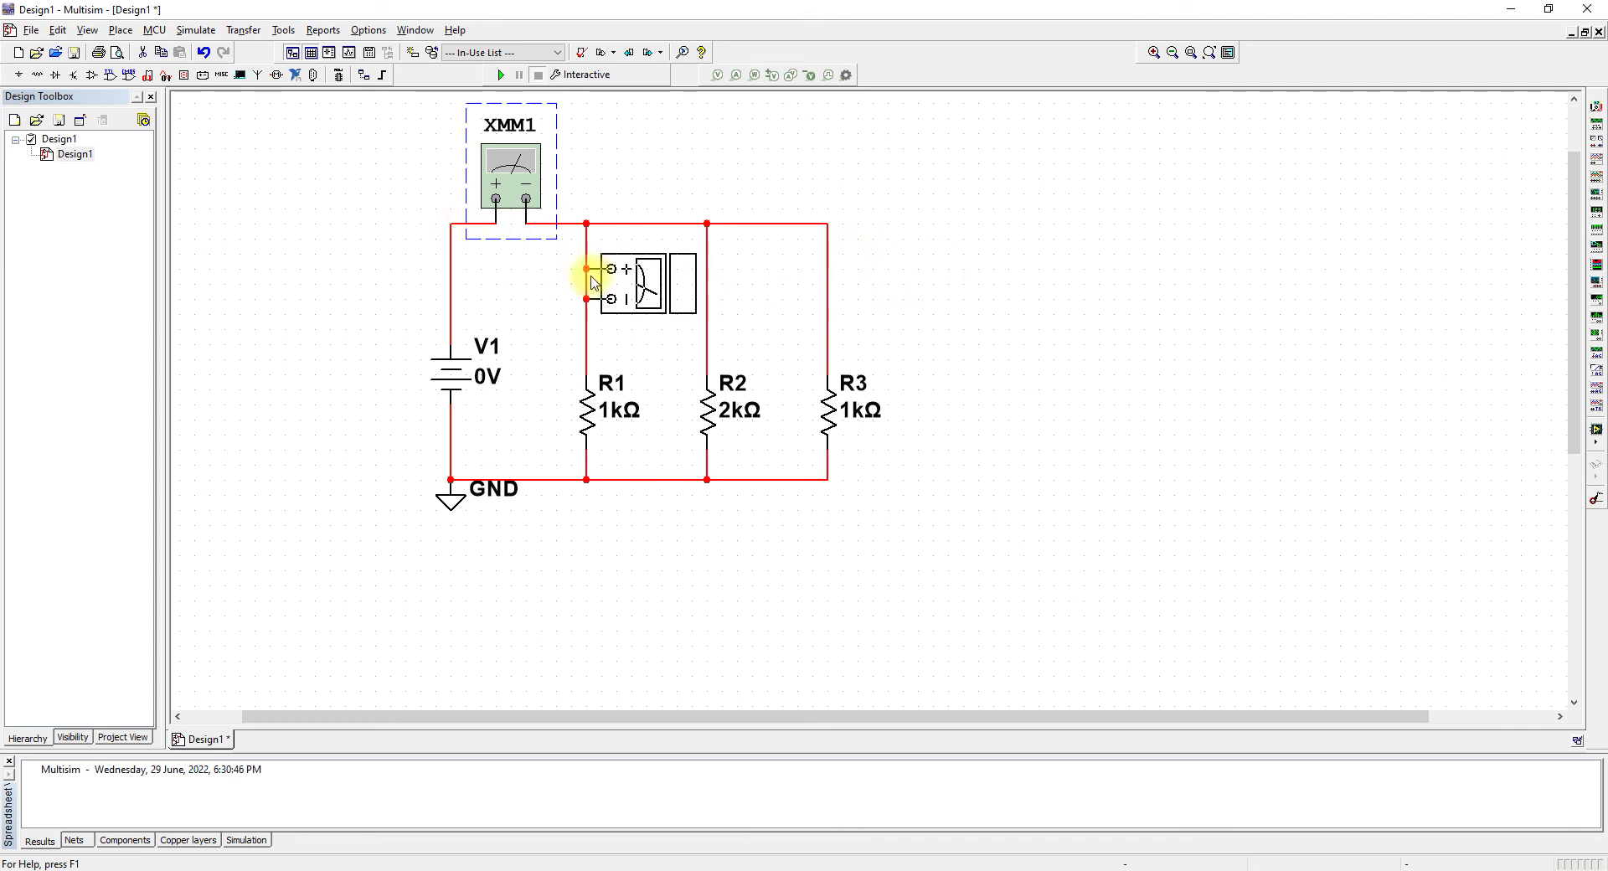
left_click(592, 282)
left_click(584, 283)
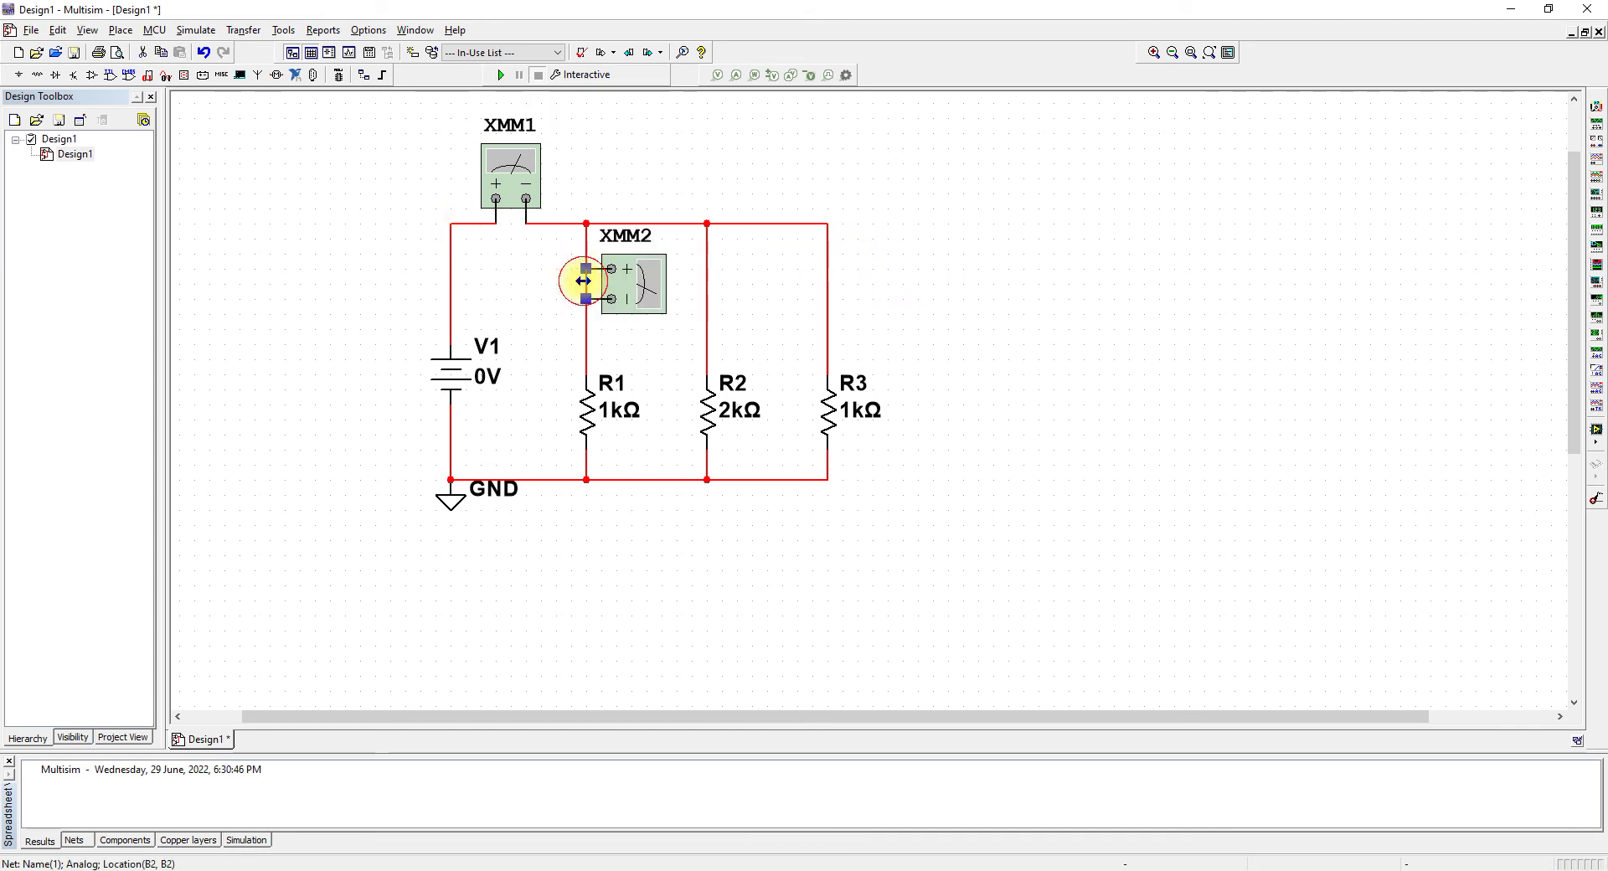
key("Delete")
Insert XMM3 and XMM4 in series on the R2 and R3 branches, deleting the shorting wires
key("ctrl+v")
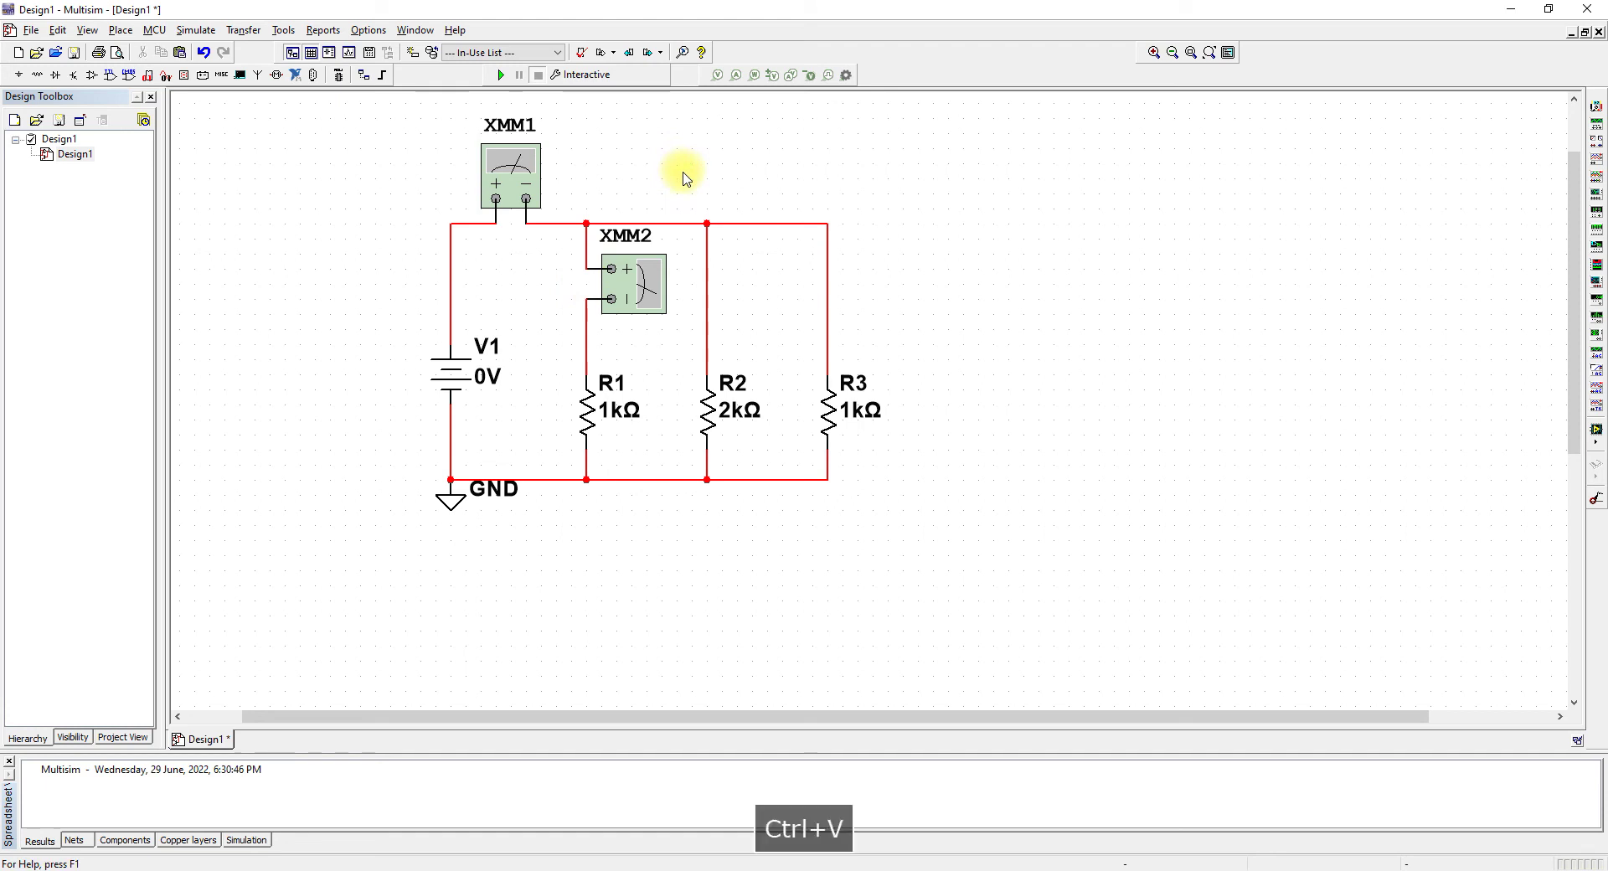
key("ctrl+r")
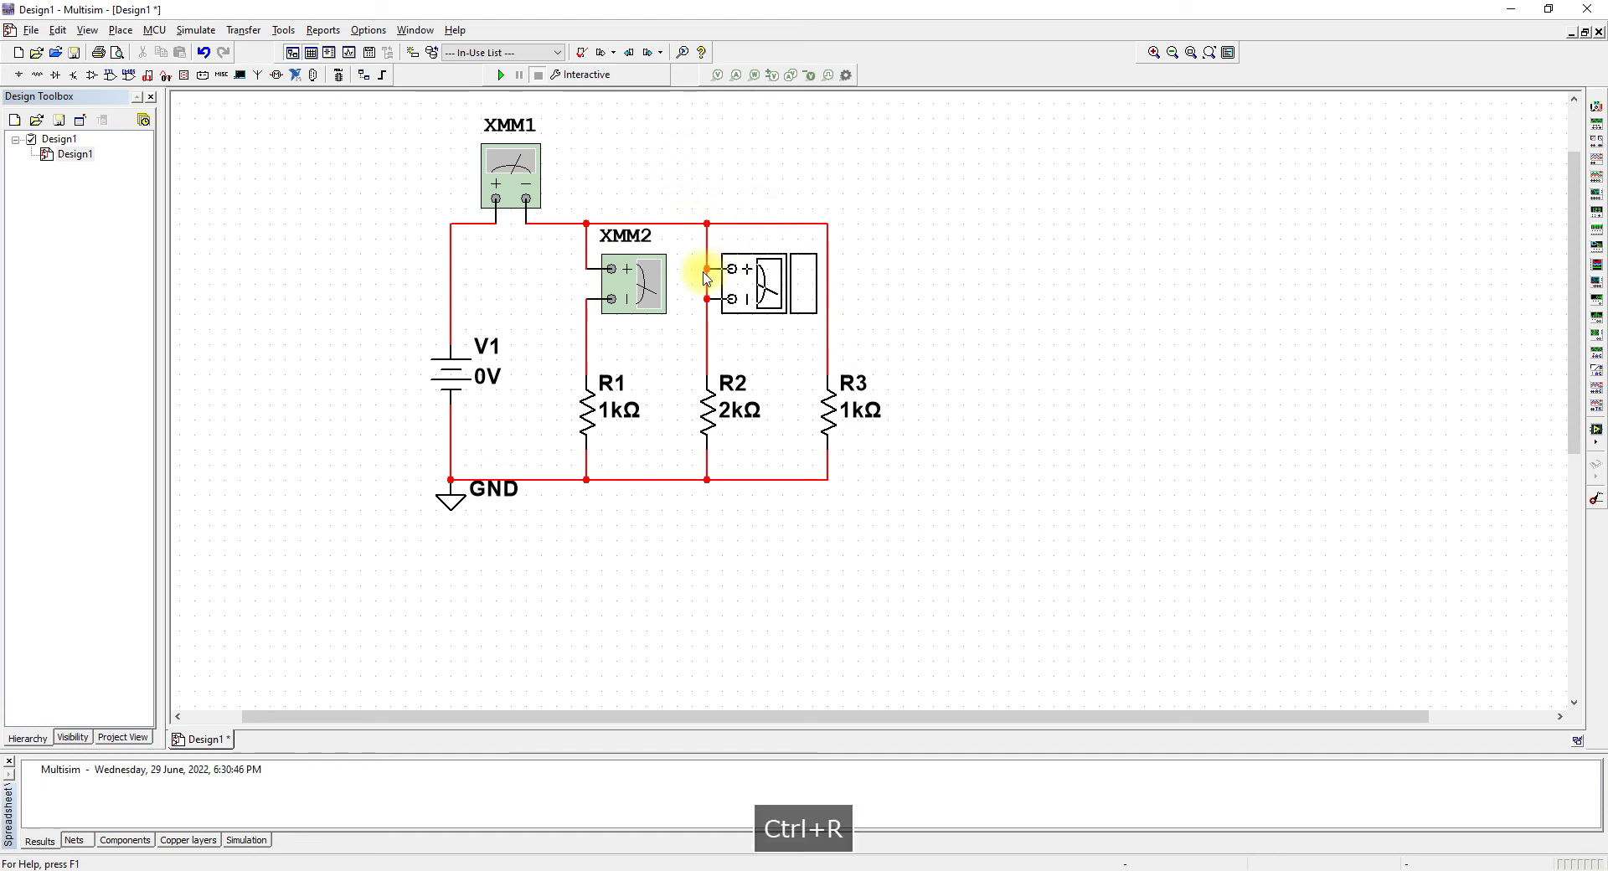
left_click(718, 280)
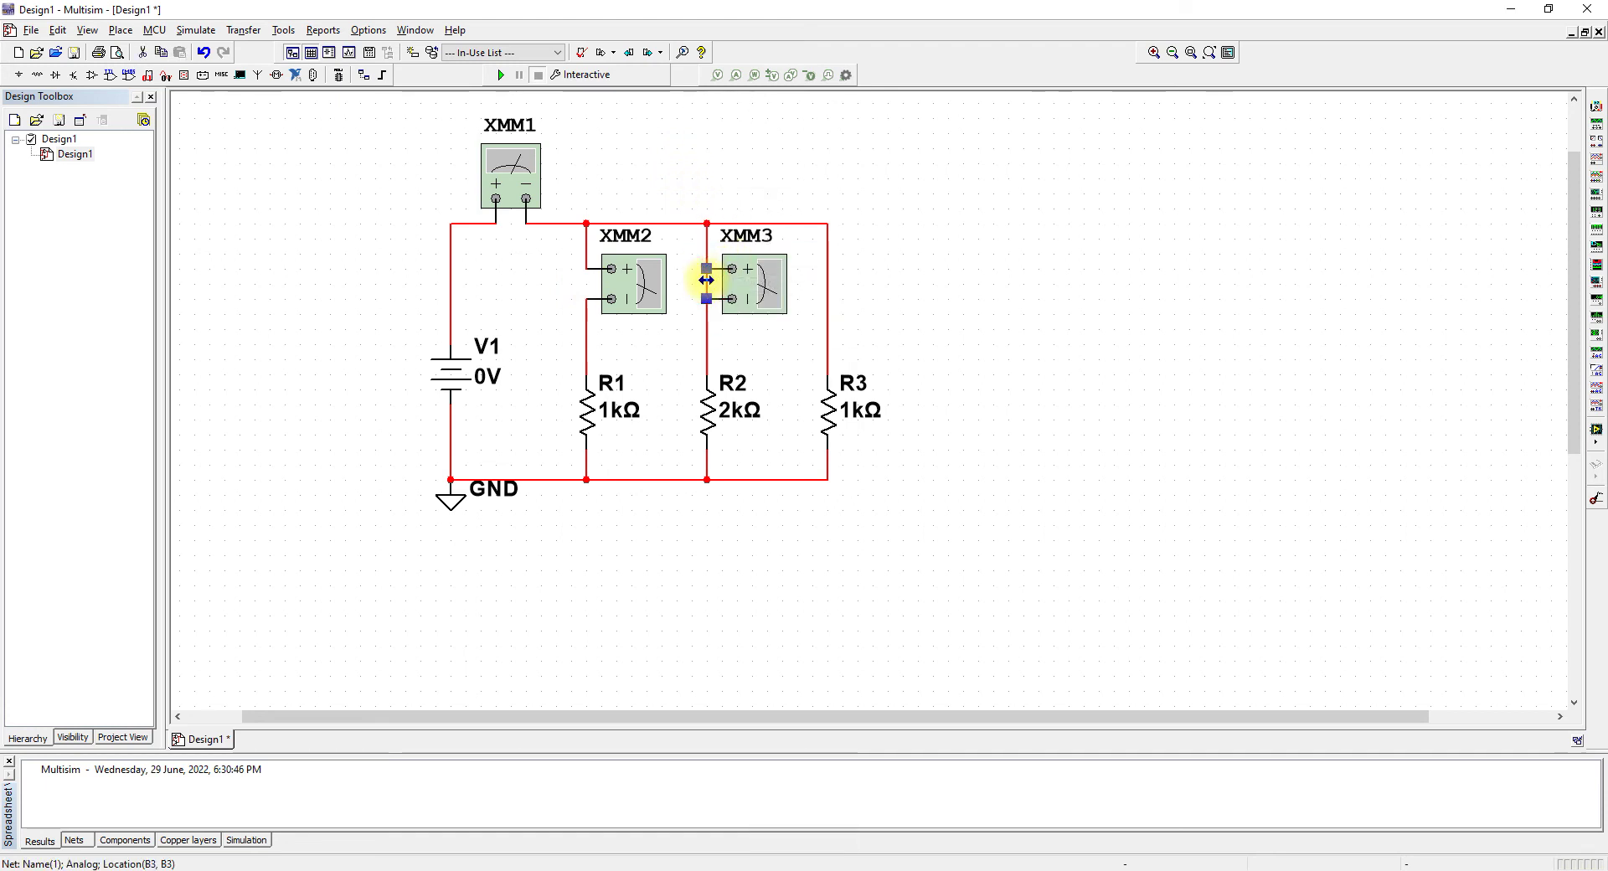
key("Delete")
key("ctrl+v")
key("ctrl+r")
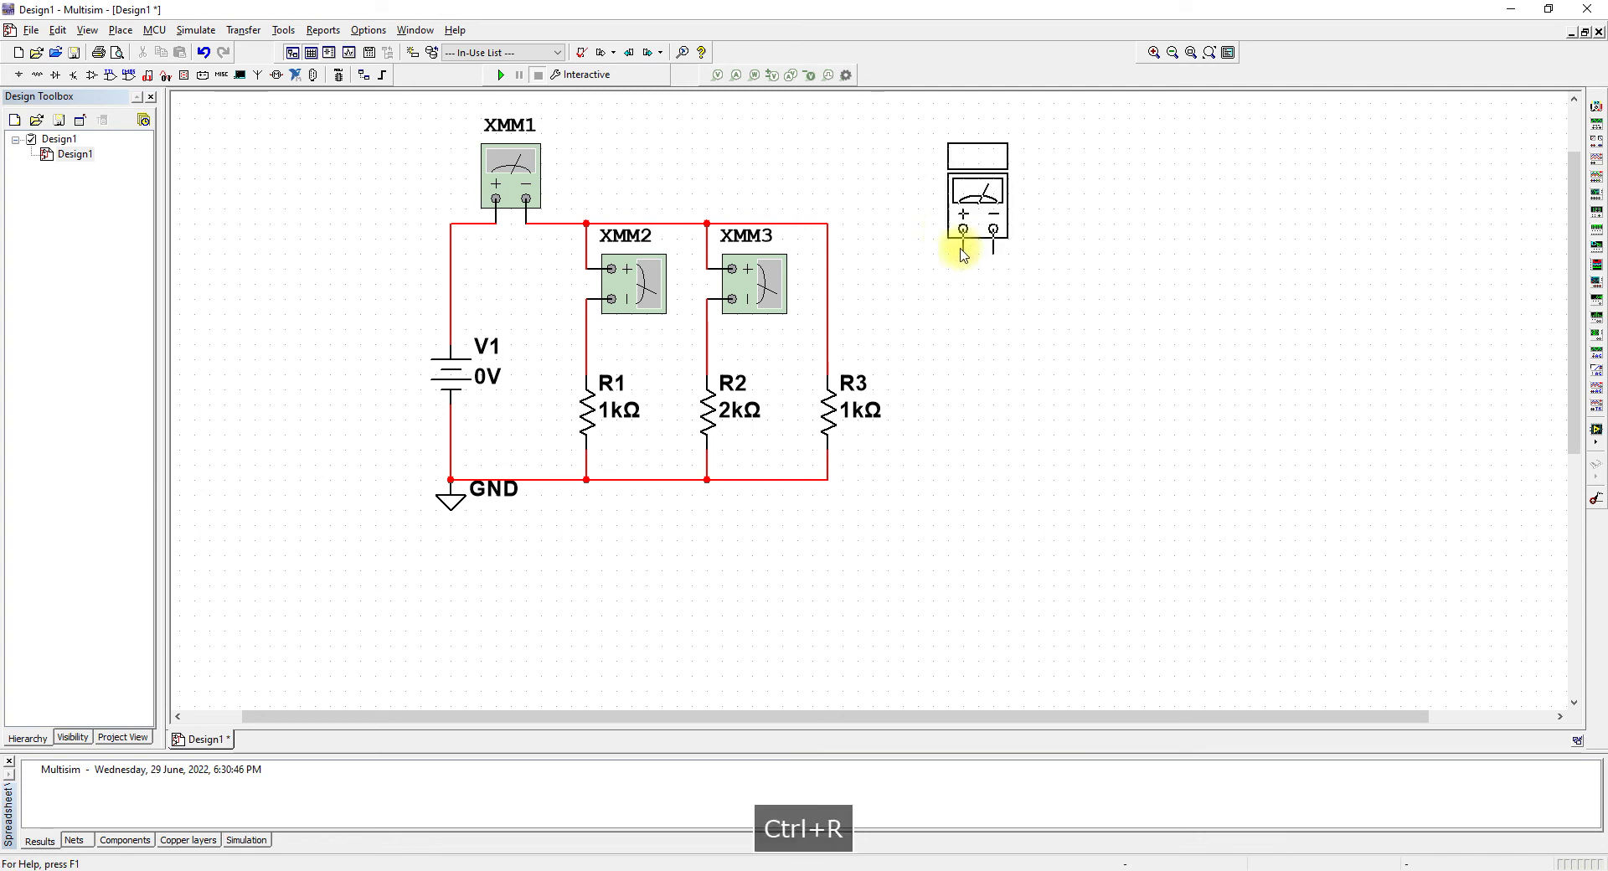
left_click(838, 281)
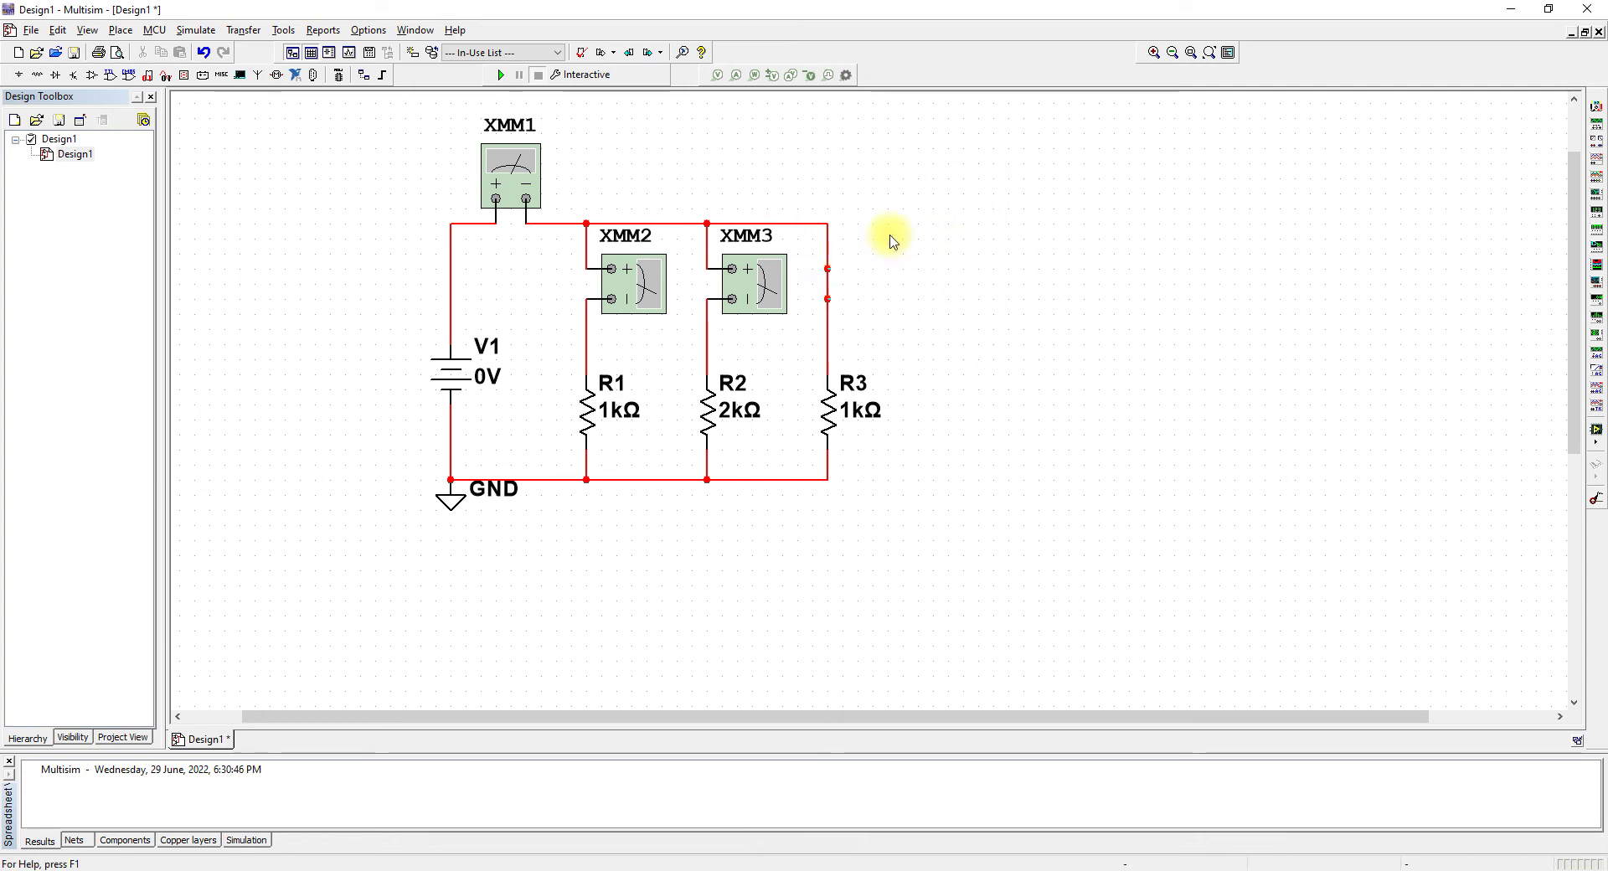
left_click(833, 286)
key("Delete")
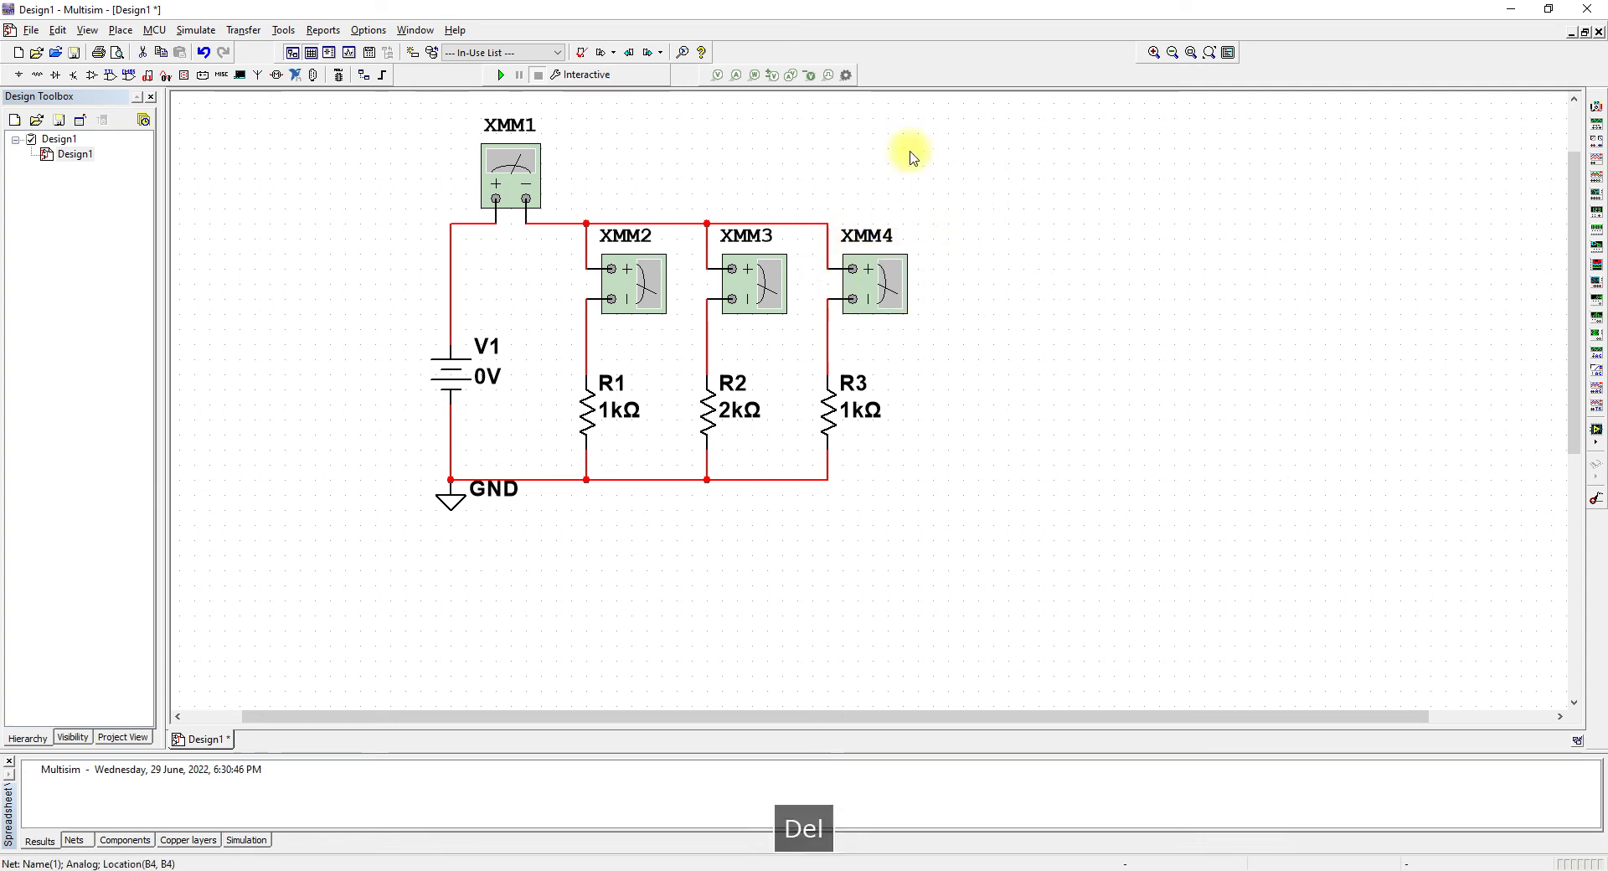
left_click(527, 184)
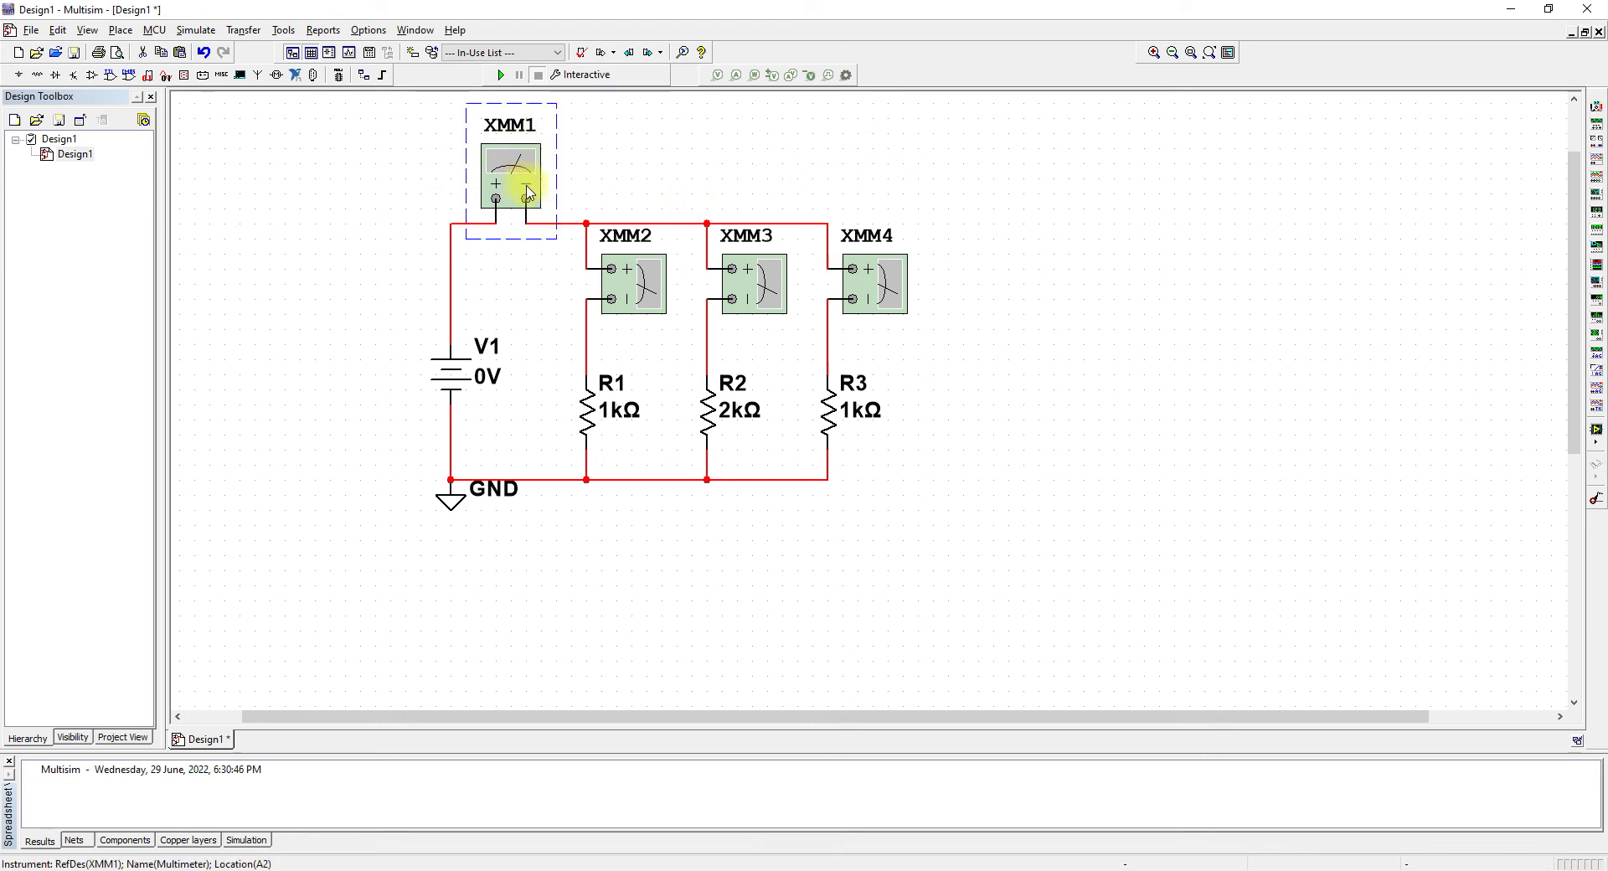
Open the XMM1, XMM2, XMM3 and XMM4 readouts and place them side by side beneath the circuit
double_click(528, 189)
left_click_drag(758, 375, 344, 572)
left_click(643, 295)
double_click(643, 295)
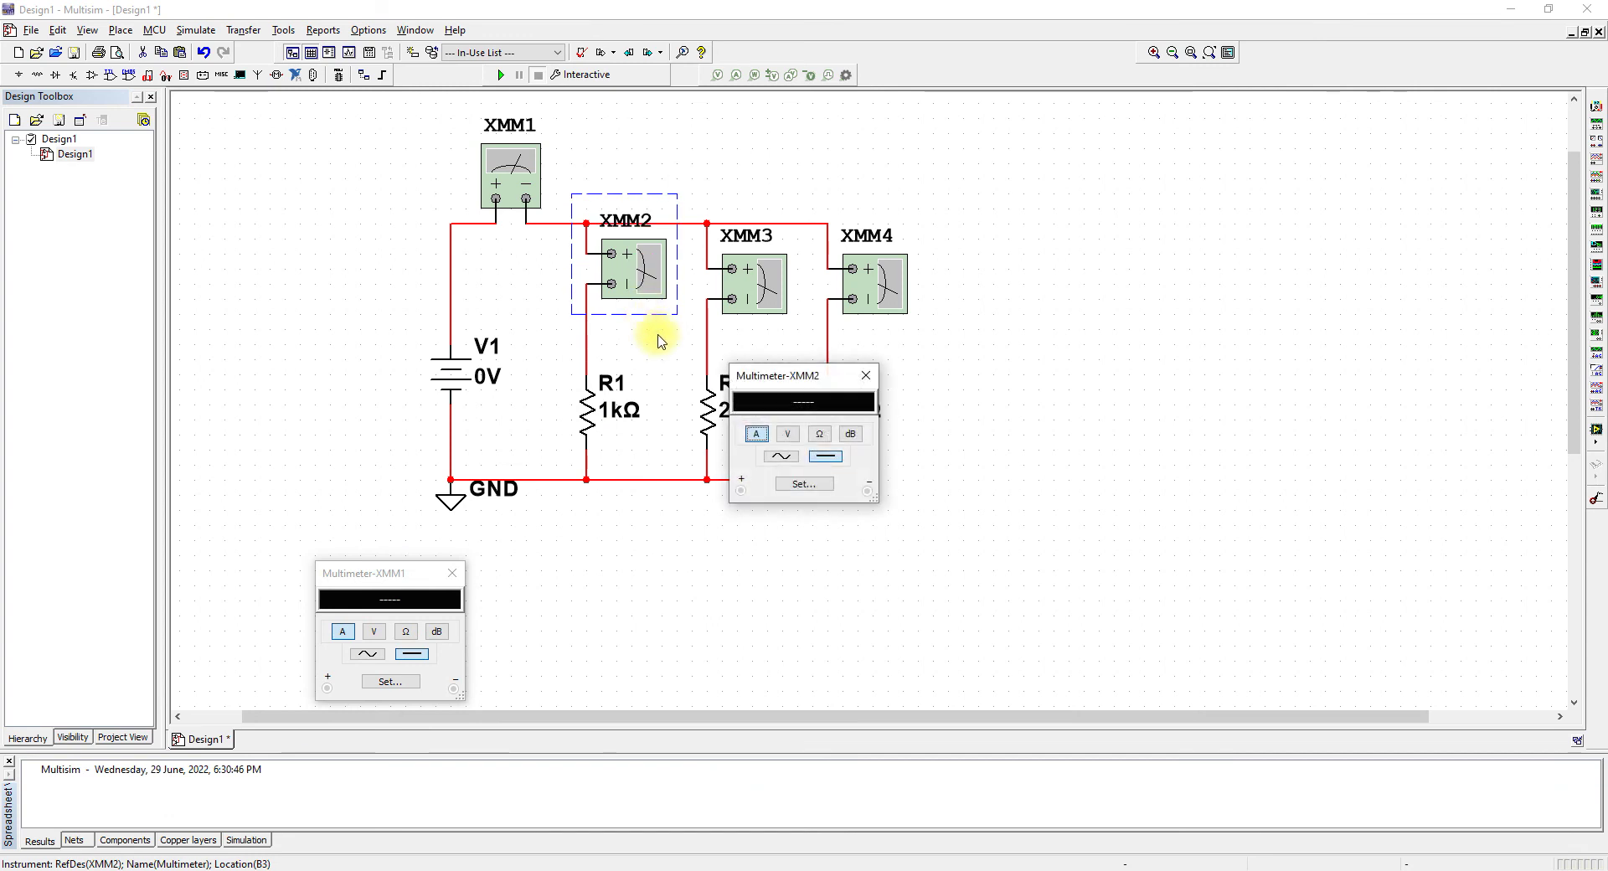
left_click_drag(764, 374, 597, 590)
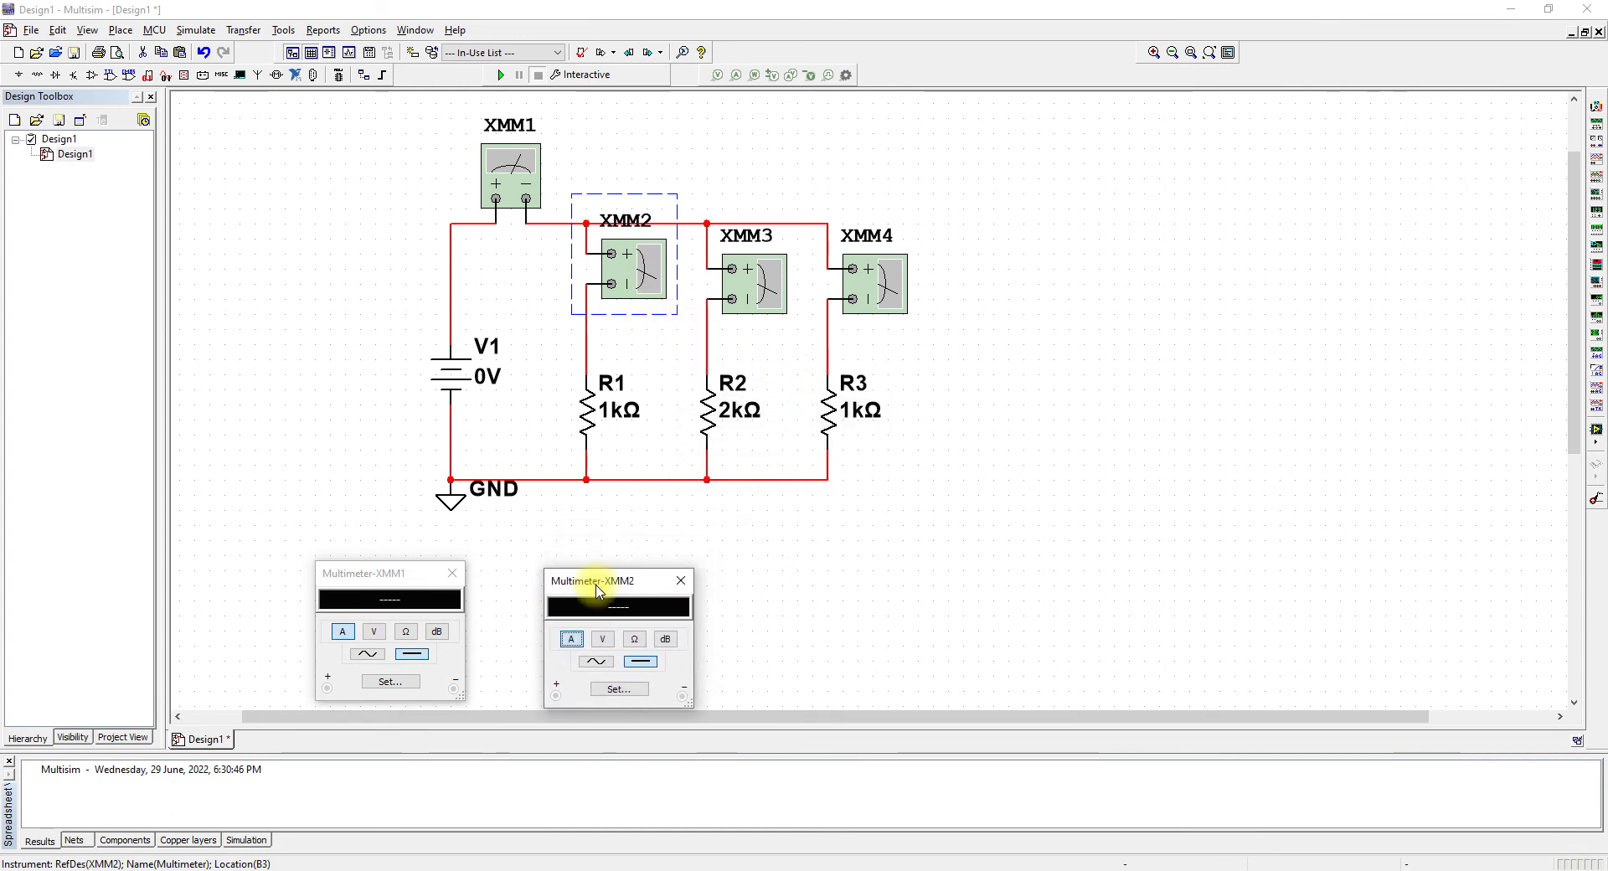
double_click(769, 287)
left_click_drag(811, 369, 812, 591)
double_click(861, 267)
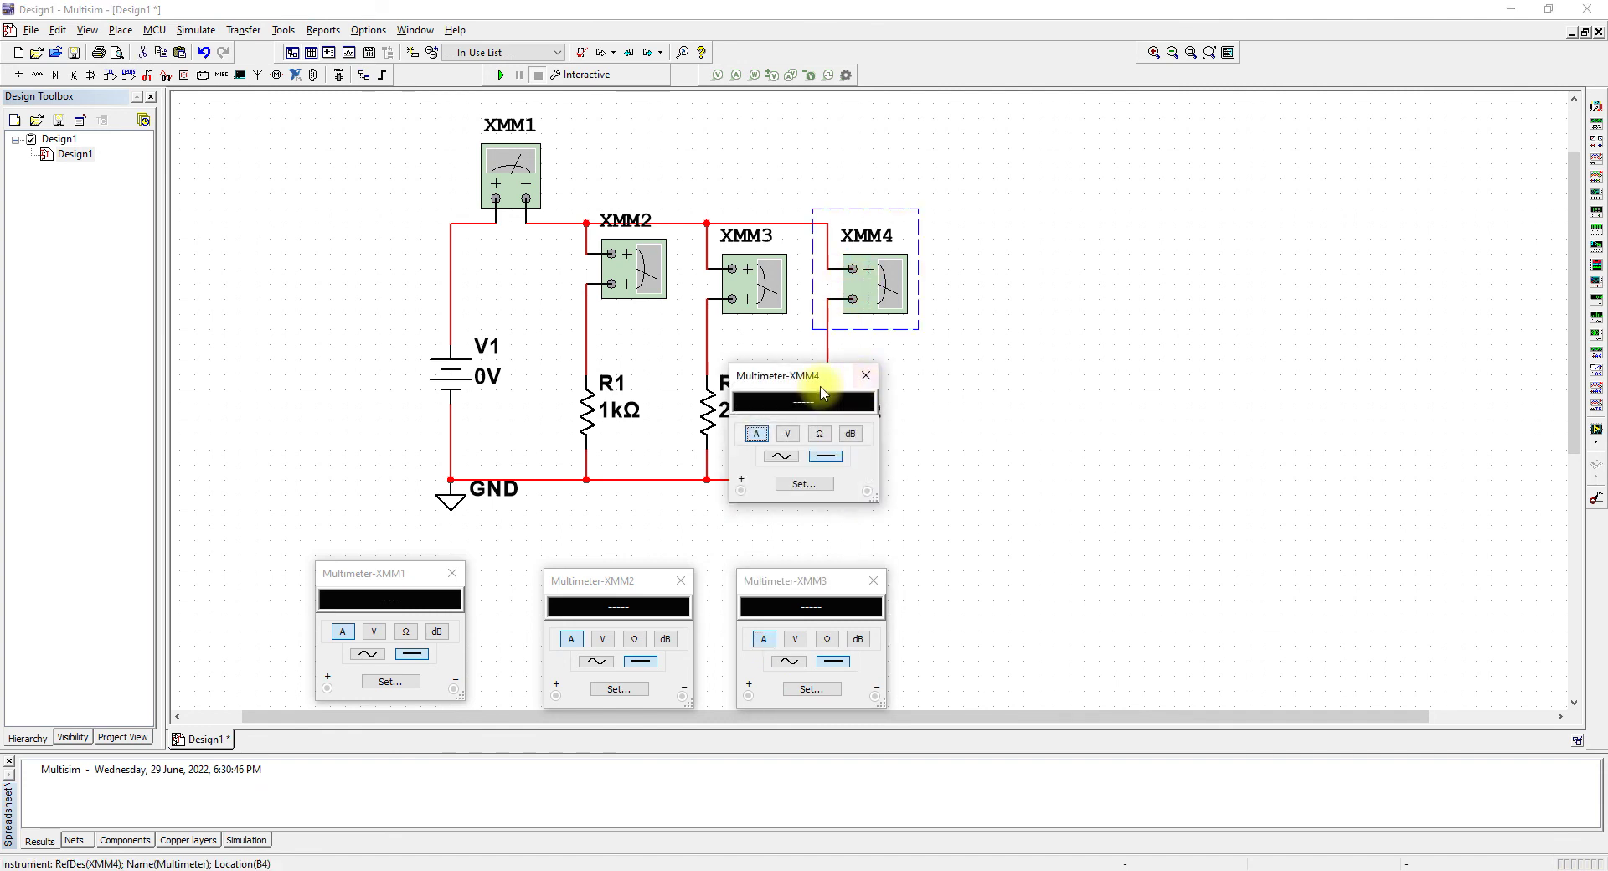
left_click_drag(821, 388, 1016, 588)
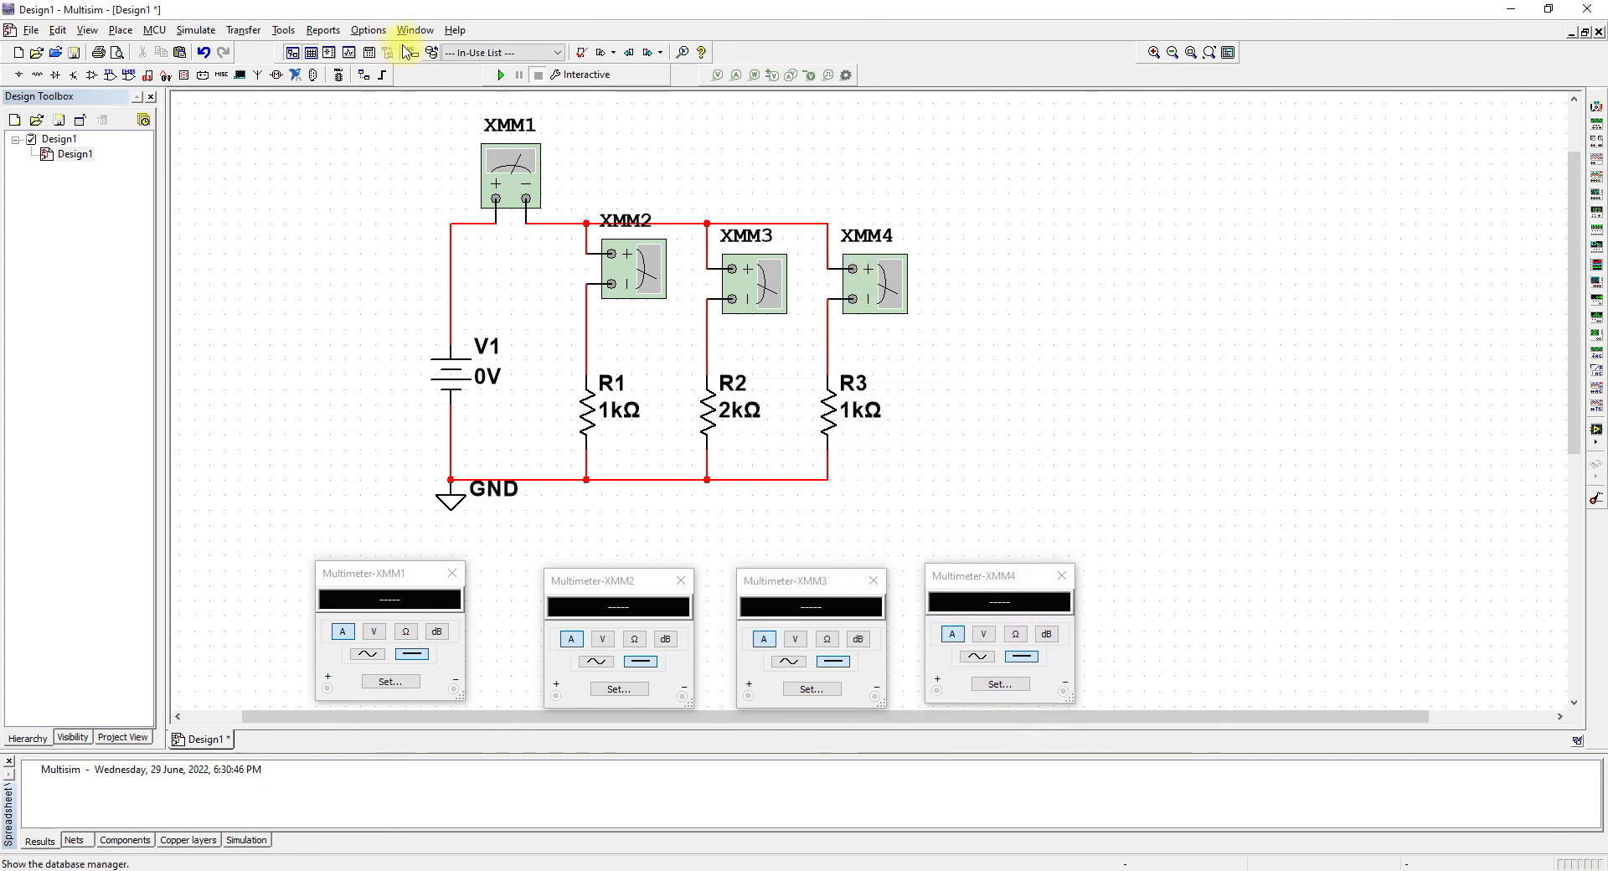
Change V1 to 5 V and rerun, reading 12.5, 5, 2.5 and 5 mA, then bring up Word
key("F5")
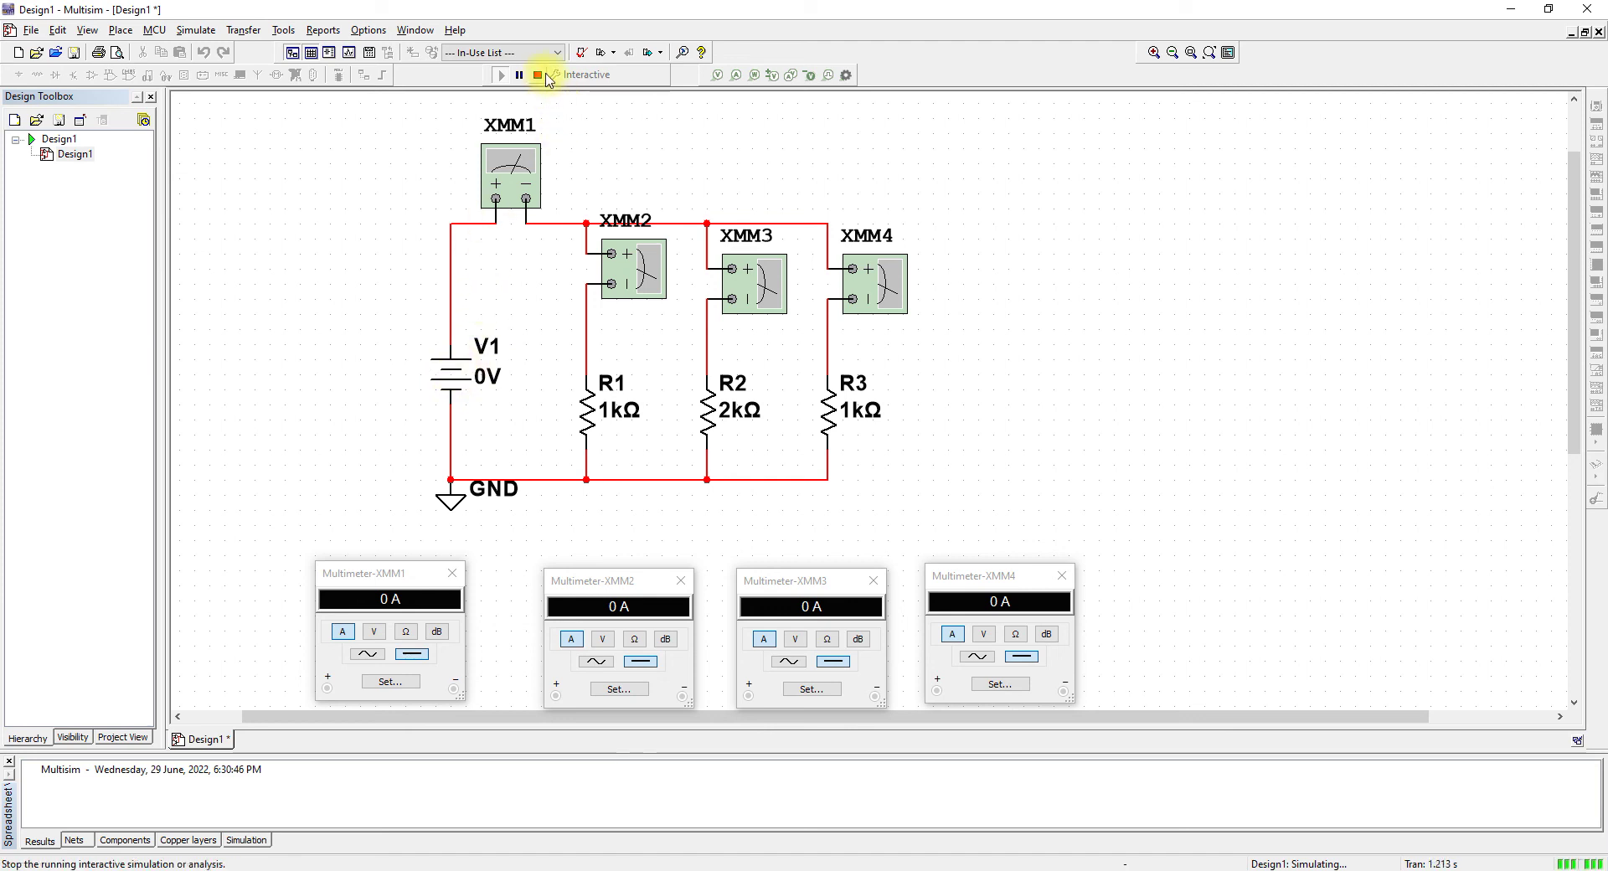
left_click(542, 77)
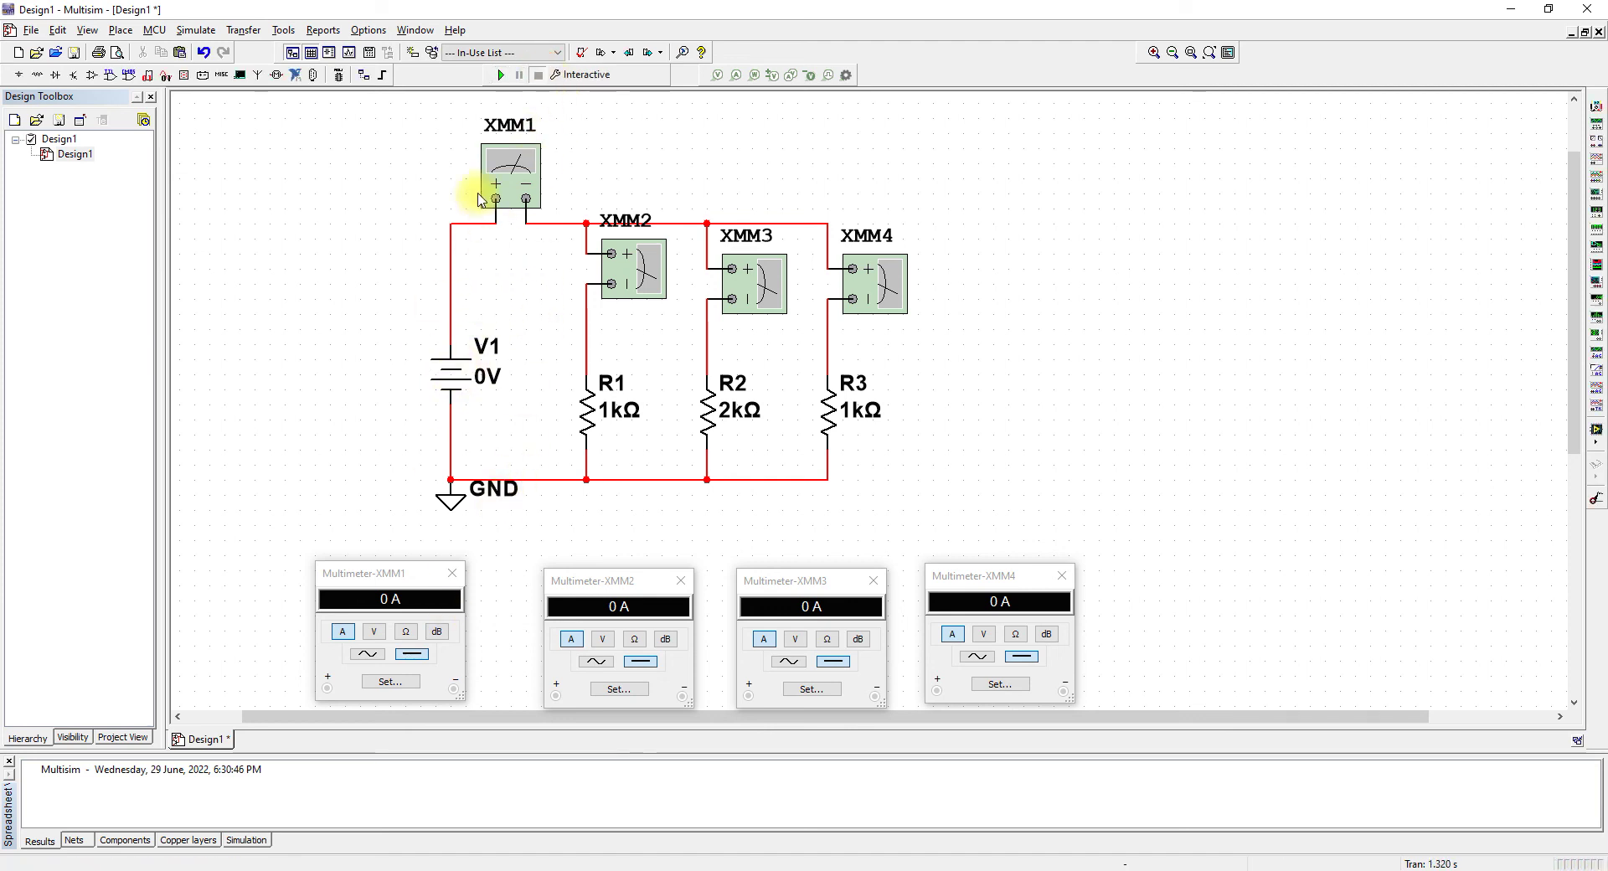
double_click(469, 394)
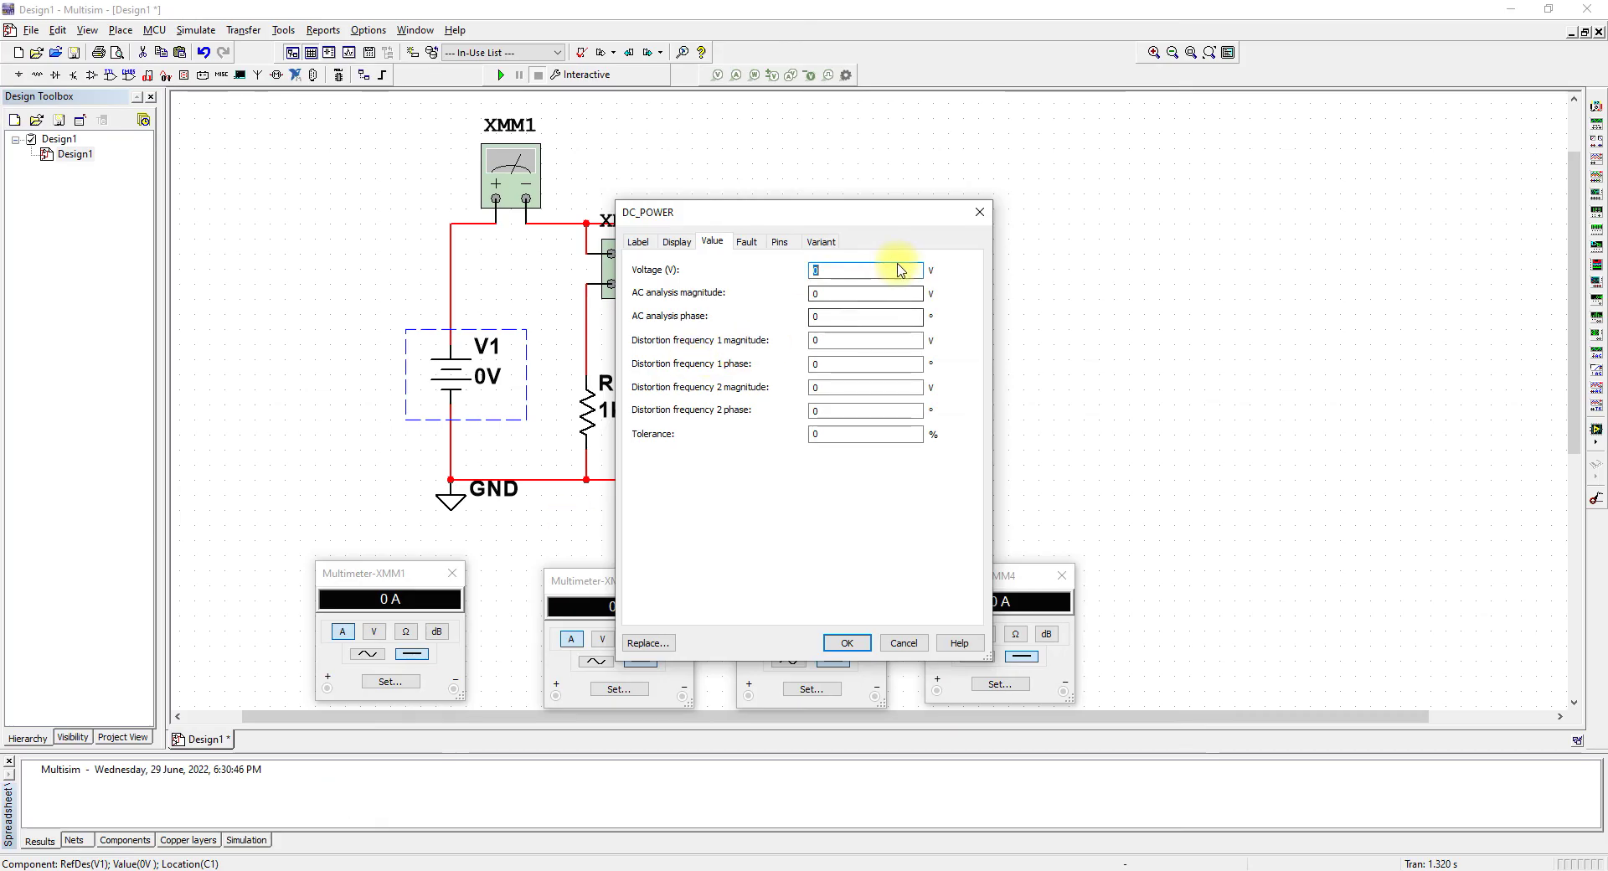
double_click(895, 269)
type("5")
key("Return")
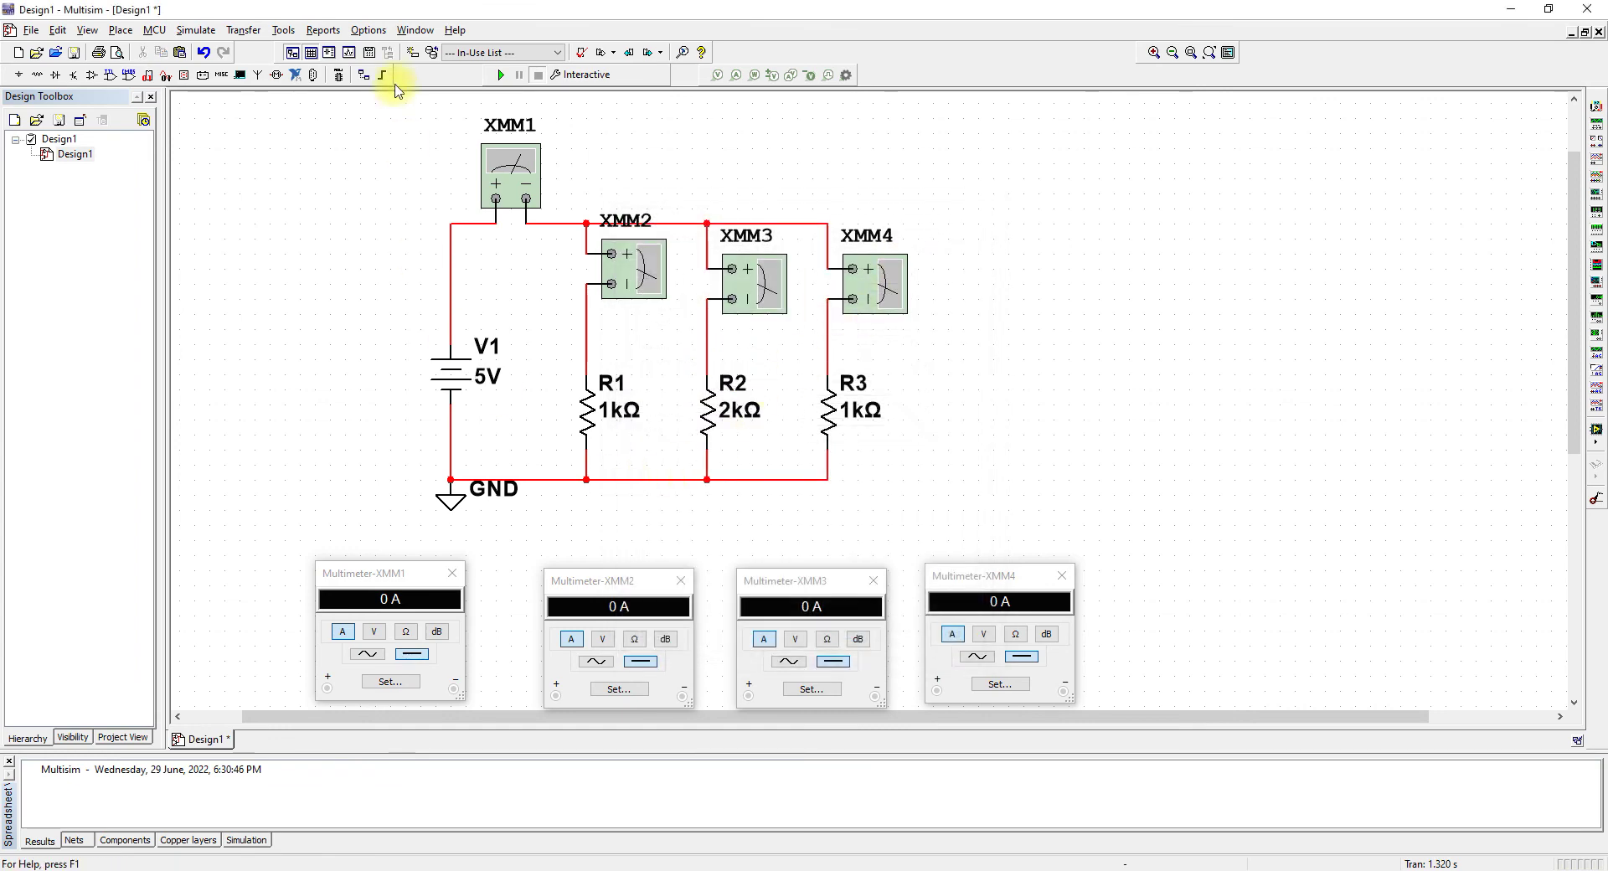
left_click(500, 75)
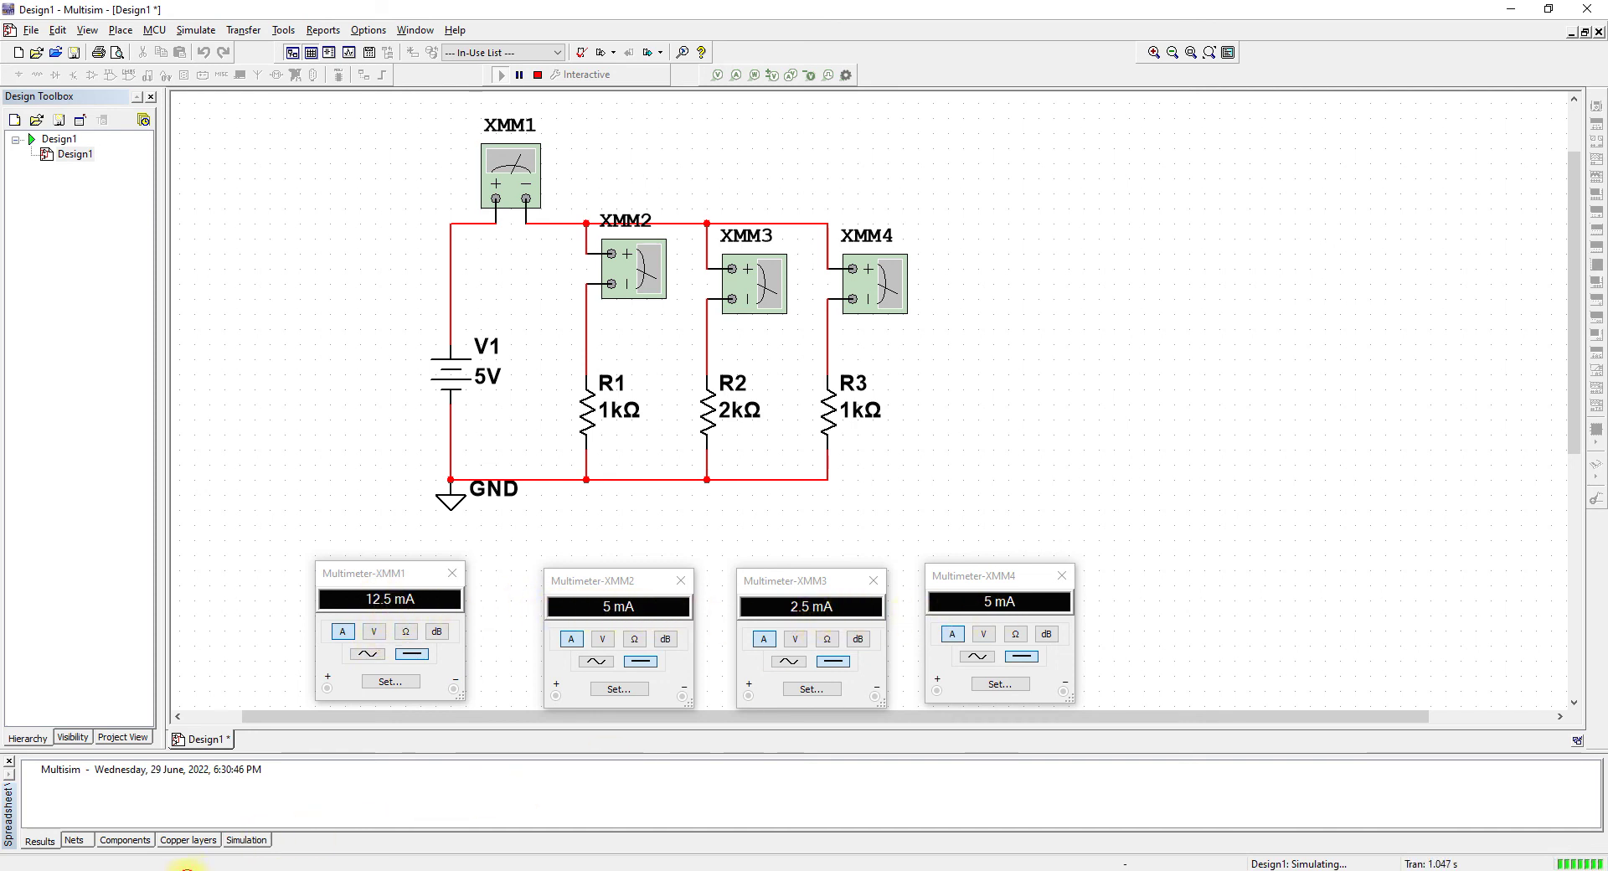
left_click(186, 868)
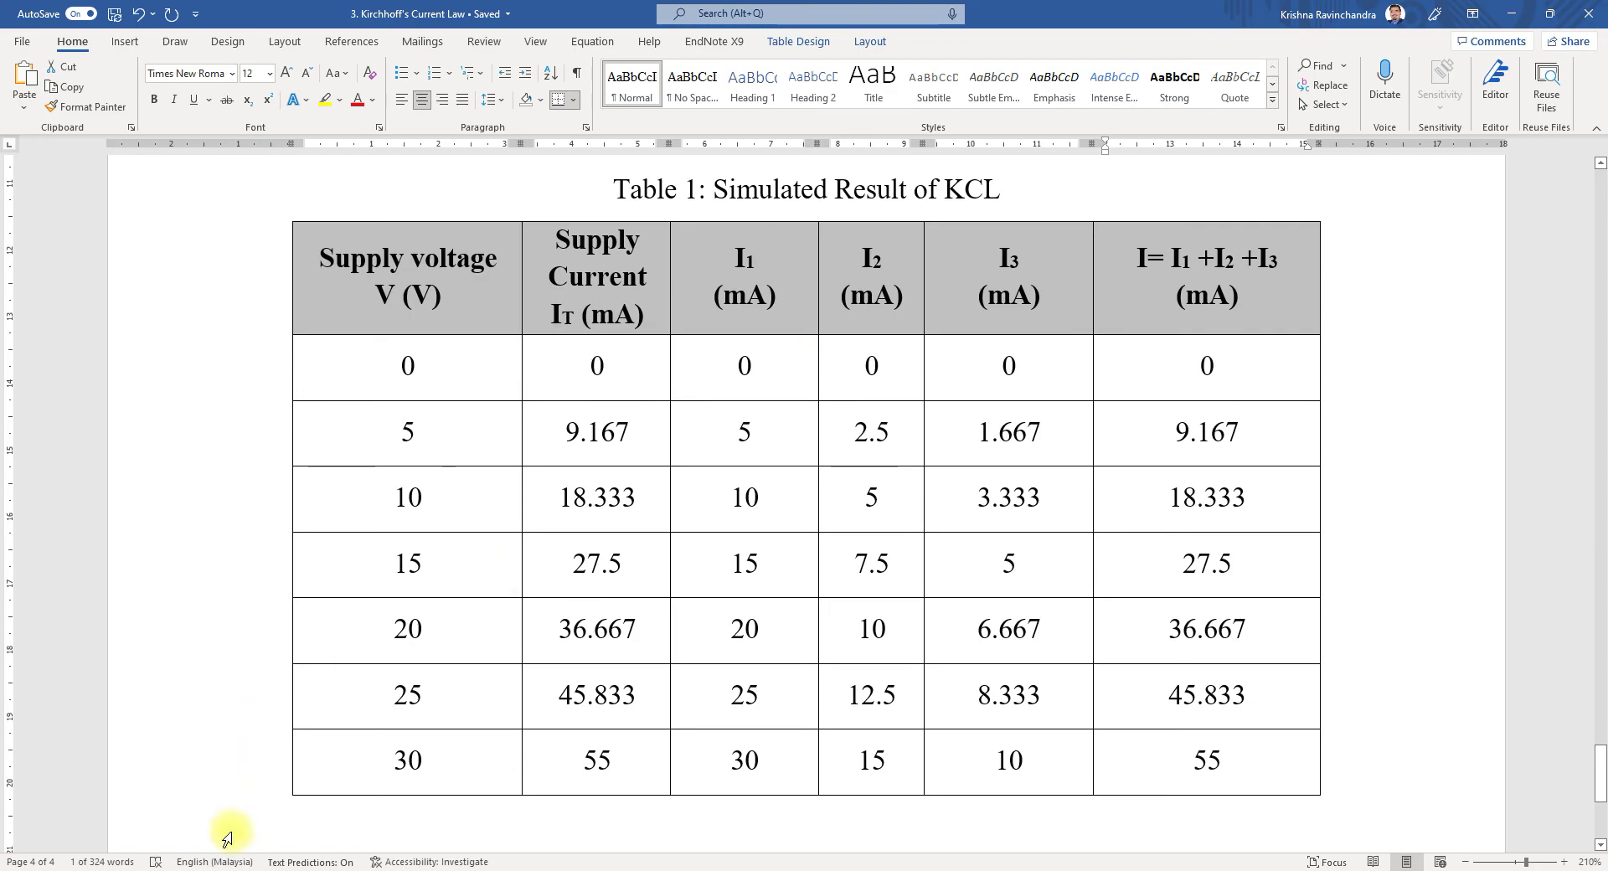
Go back from Word's Table 1 to the running Multisim simulation
left_click(222, 869)
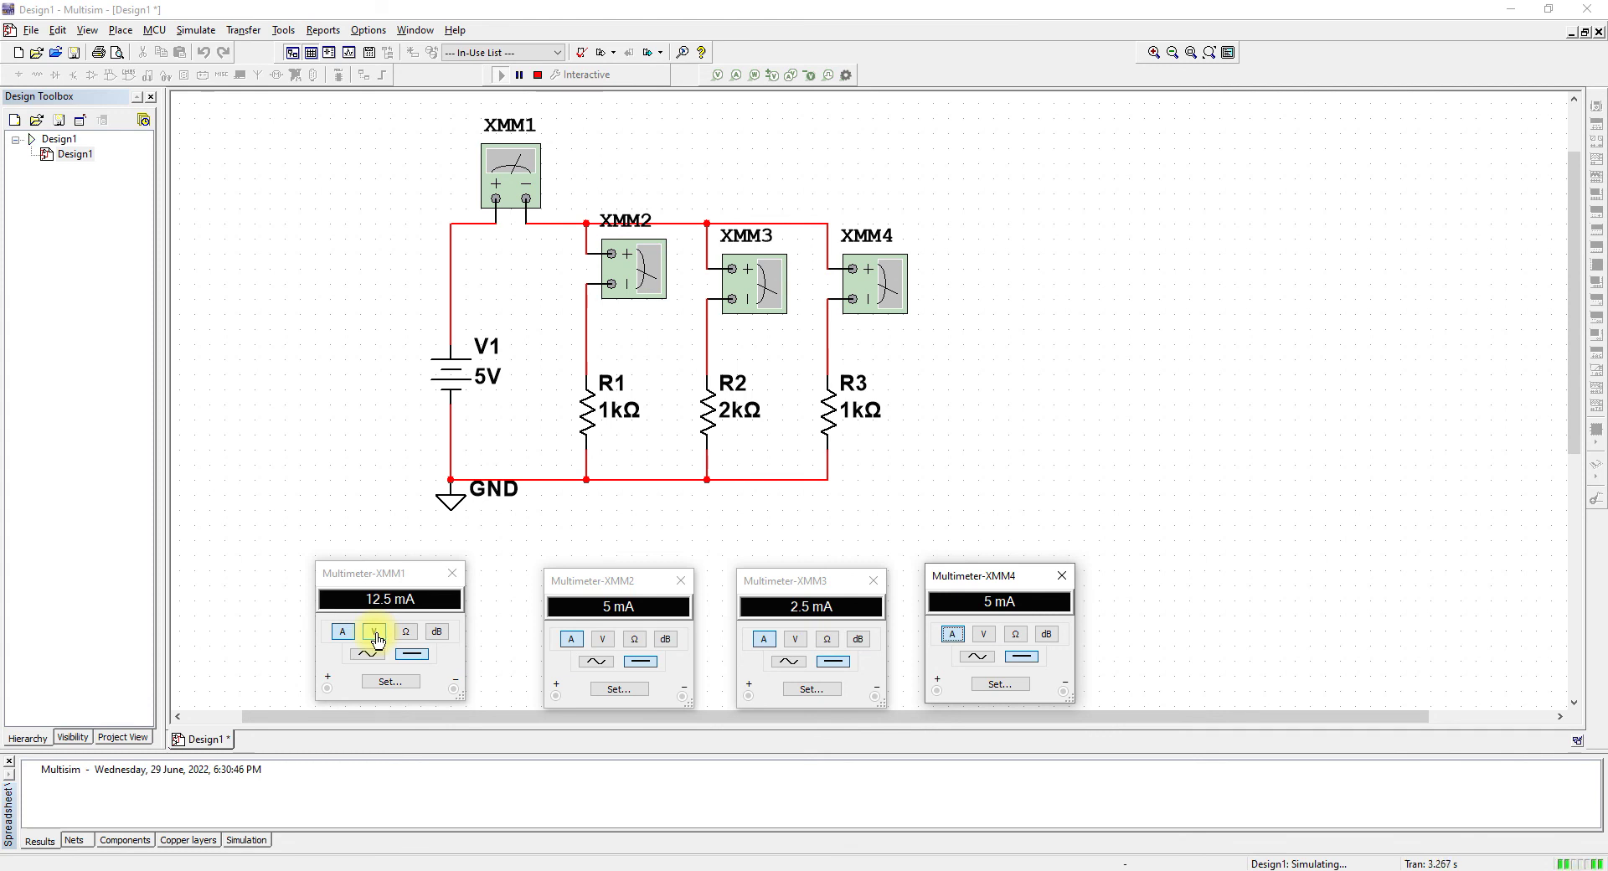
Close the XMM4 readout, stop the simulation and set R3's resistance to 3 kΩ
left_click(1102, 467)
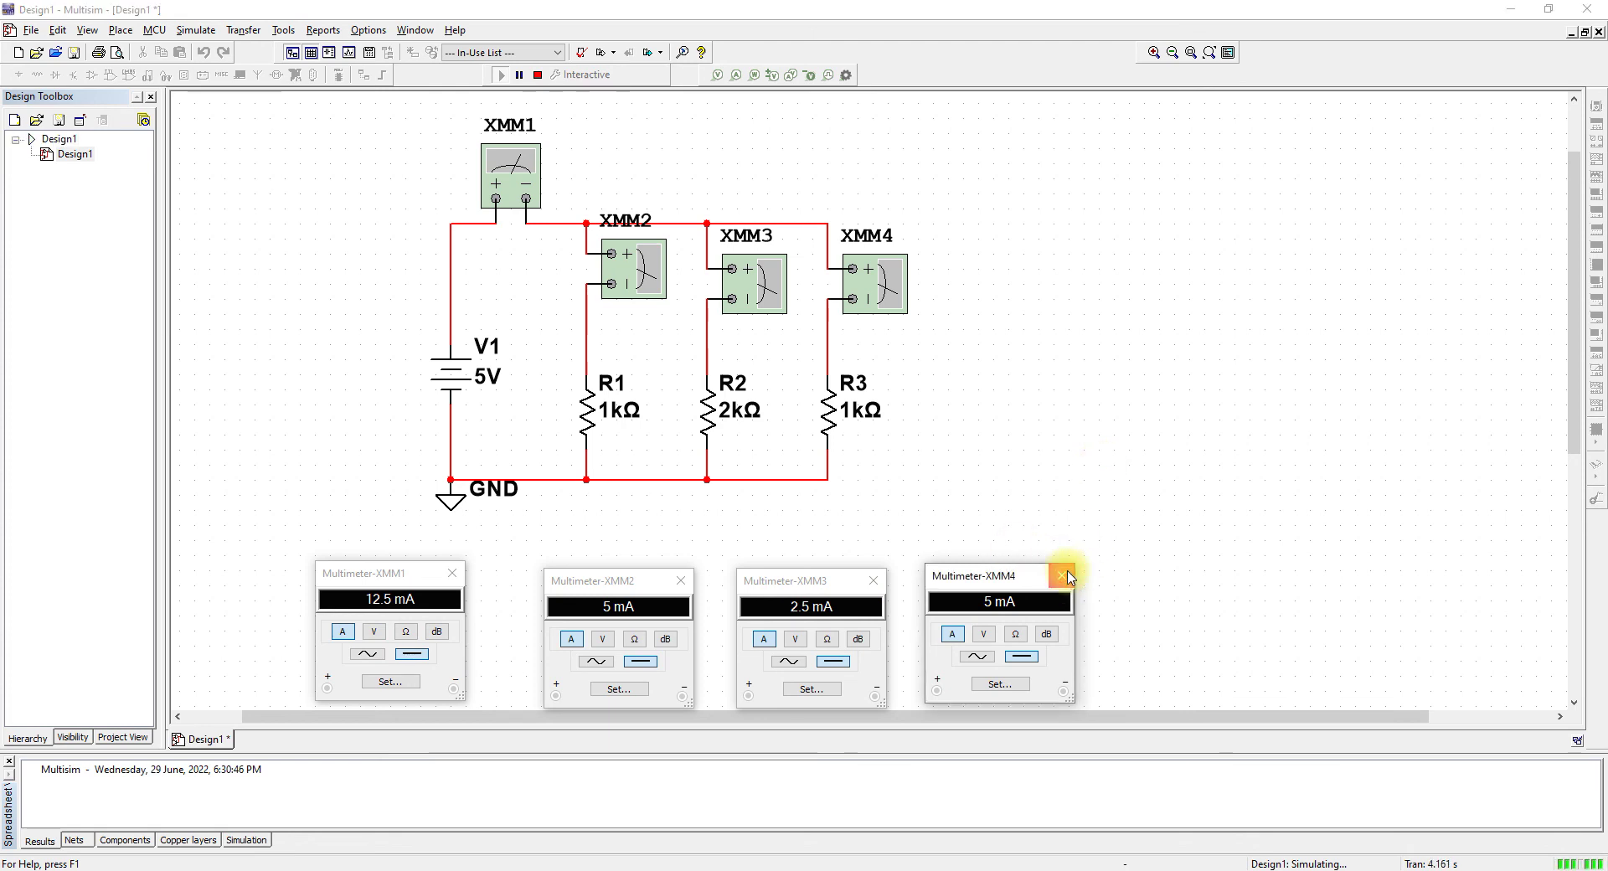
left_click(1061, 575)
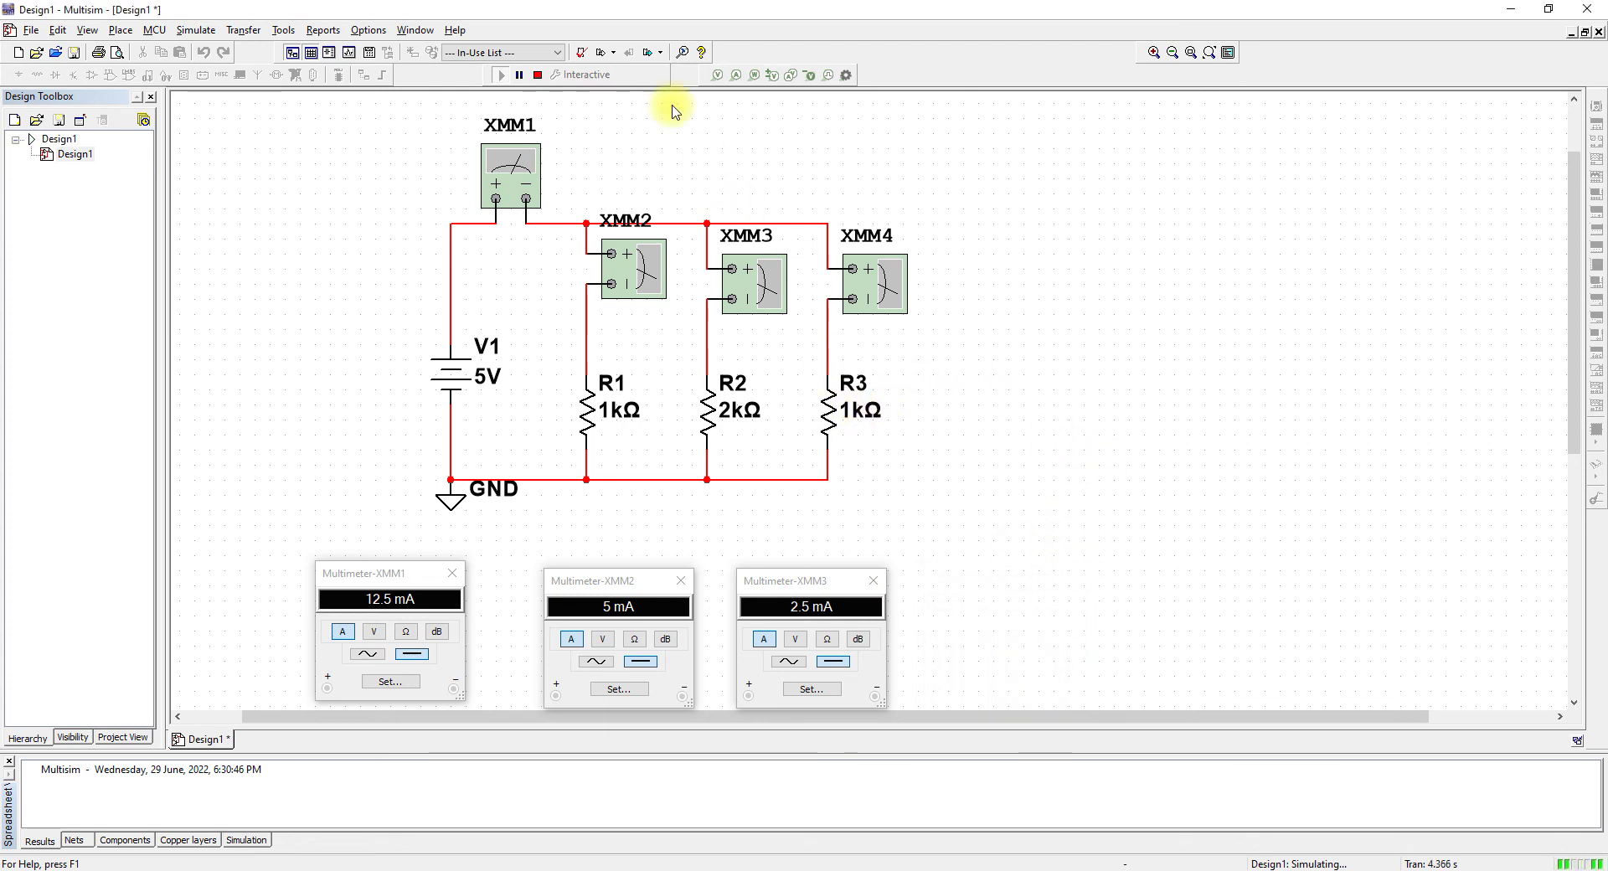
left_click(537, 74)
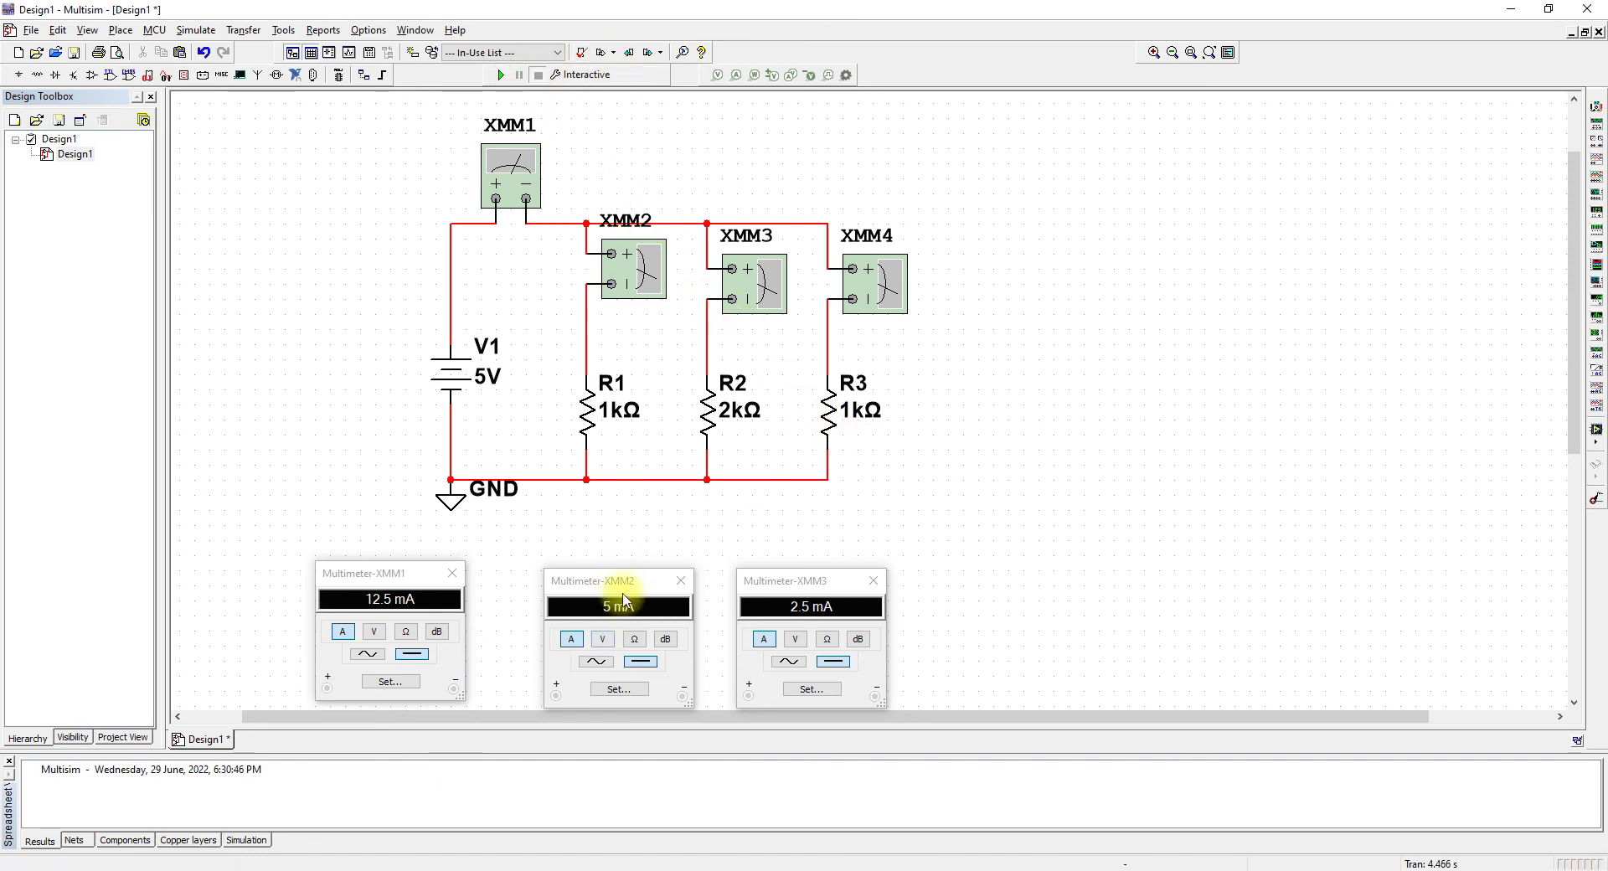
left_click(825, 401)
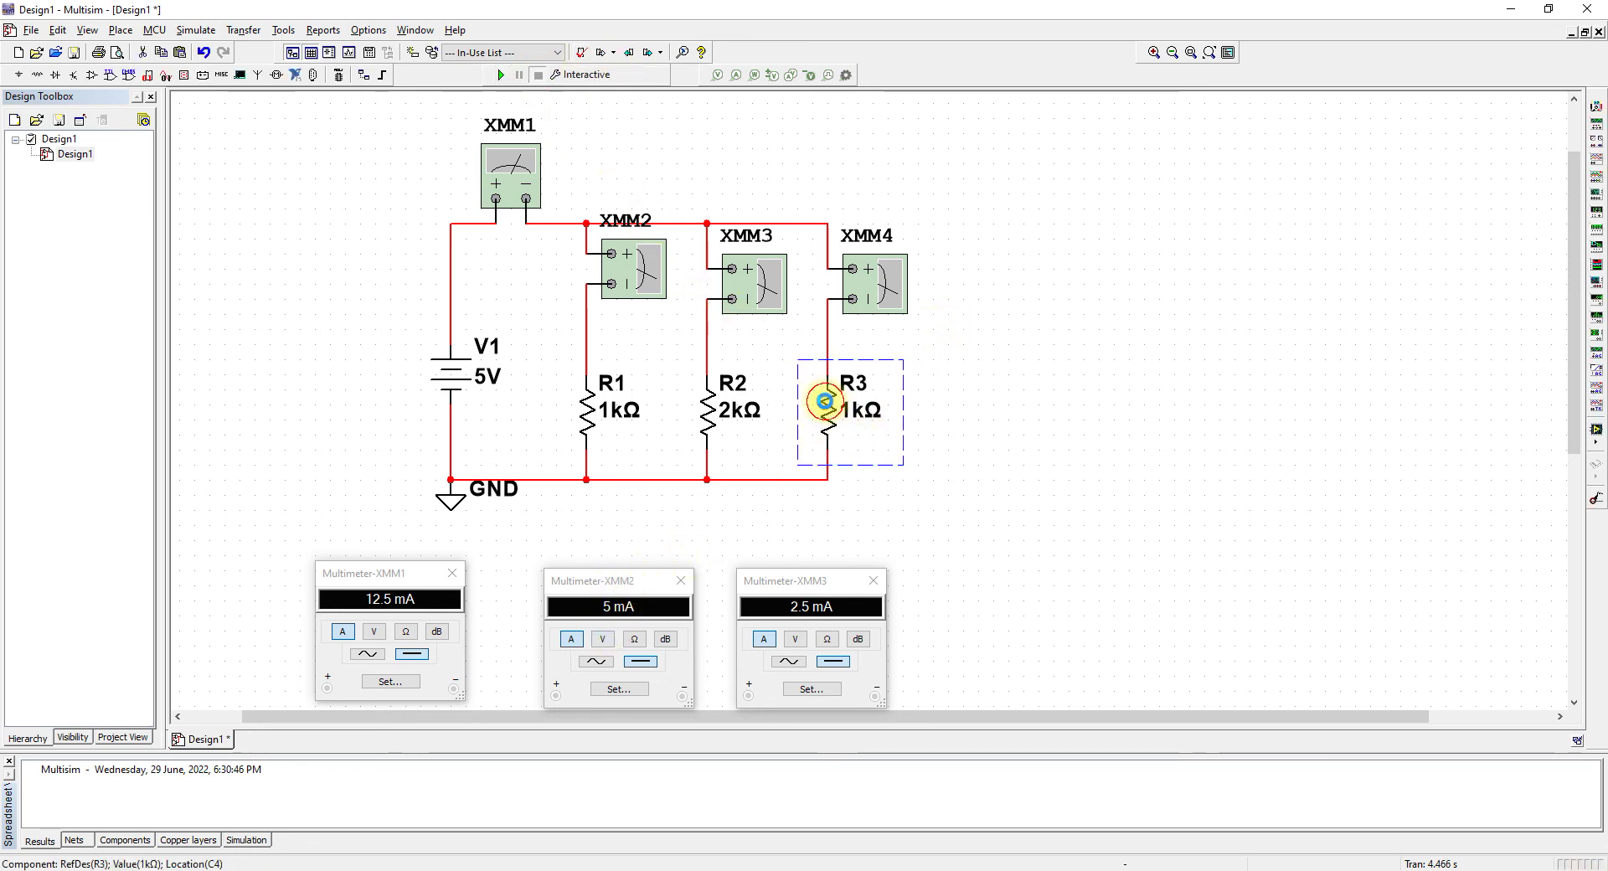
double_click(833, 399)
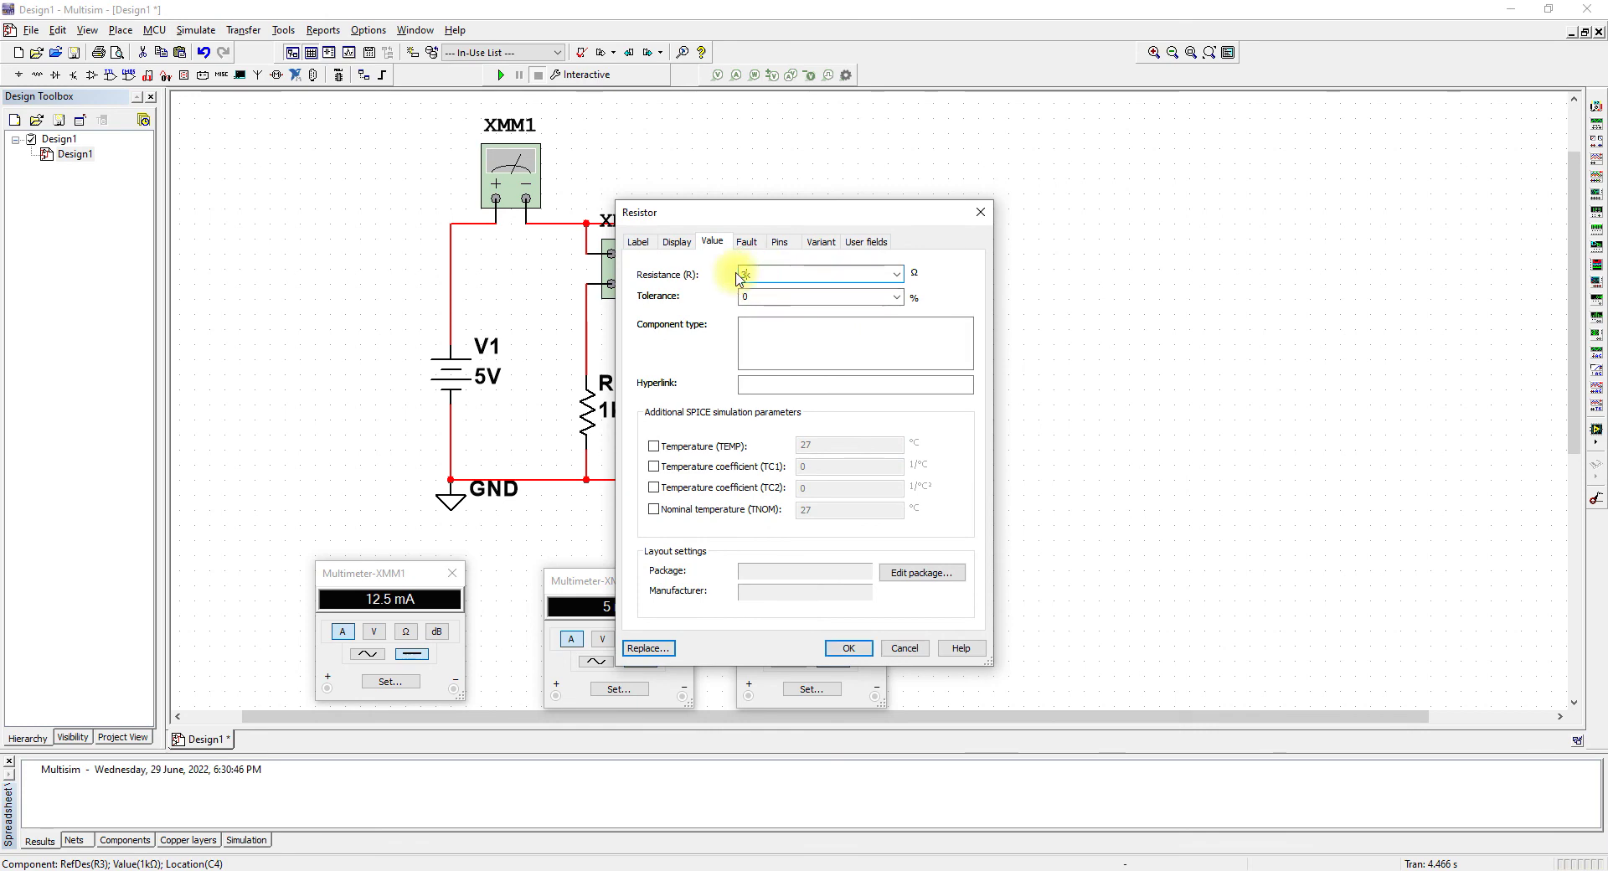
key("Return")
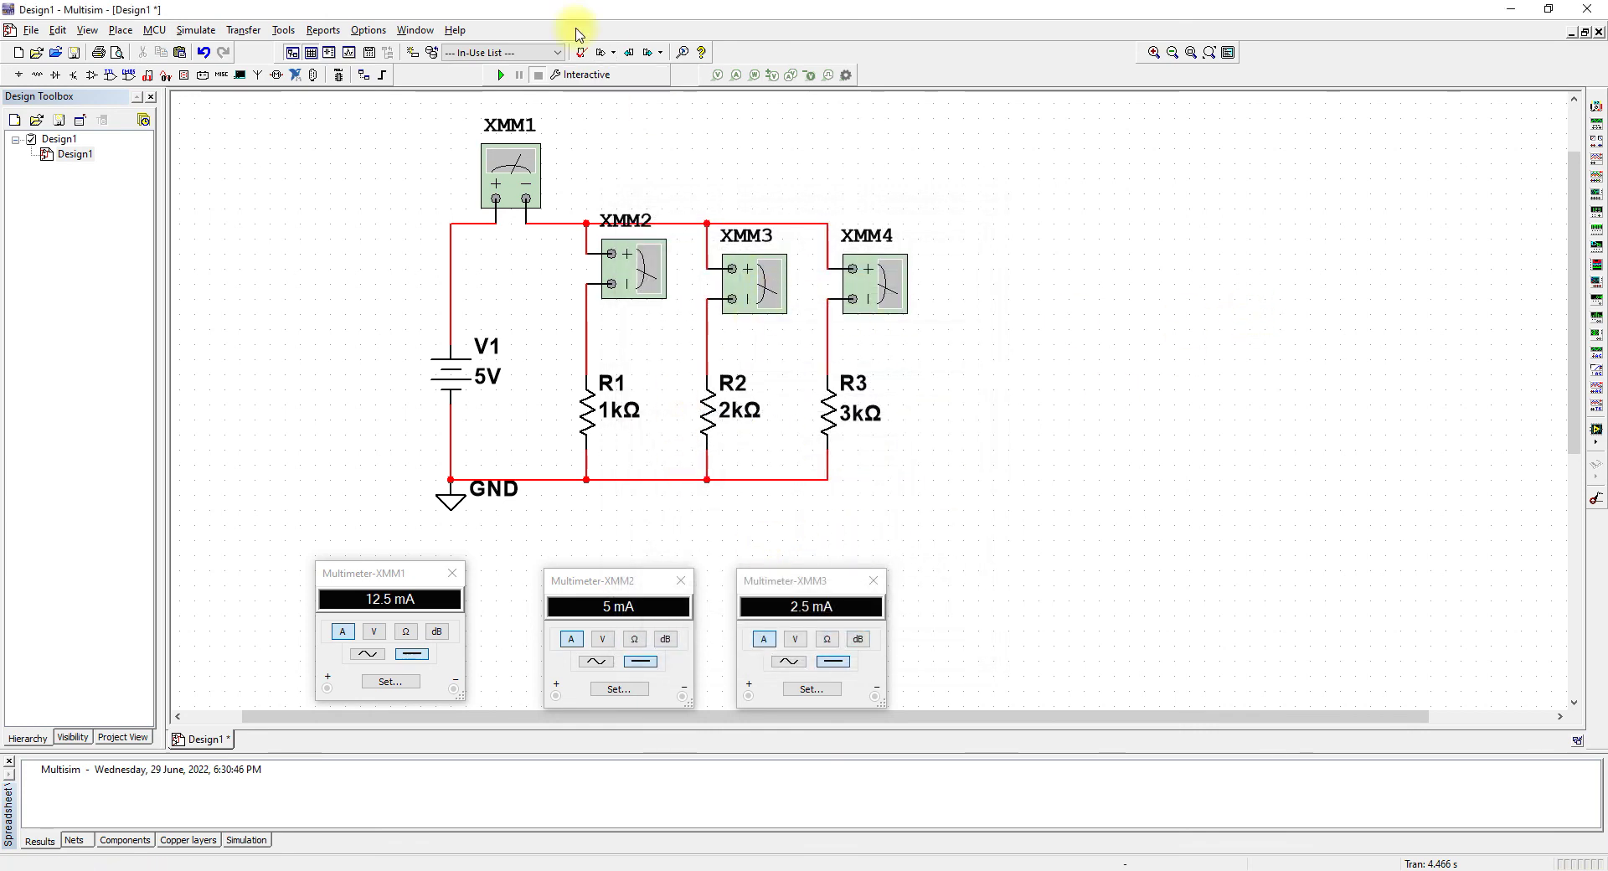
Reopen the XMM4 readout and rerun the simulation
left_click(896, 323)
double_click(891, 307)
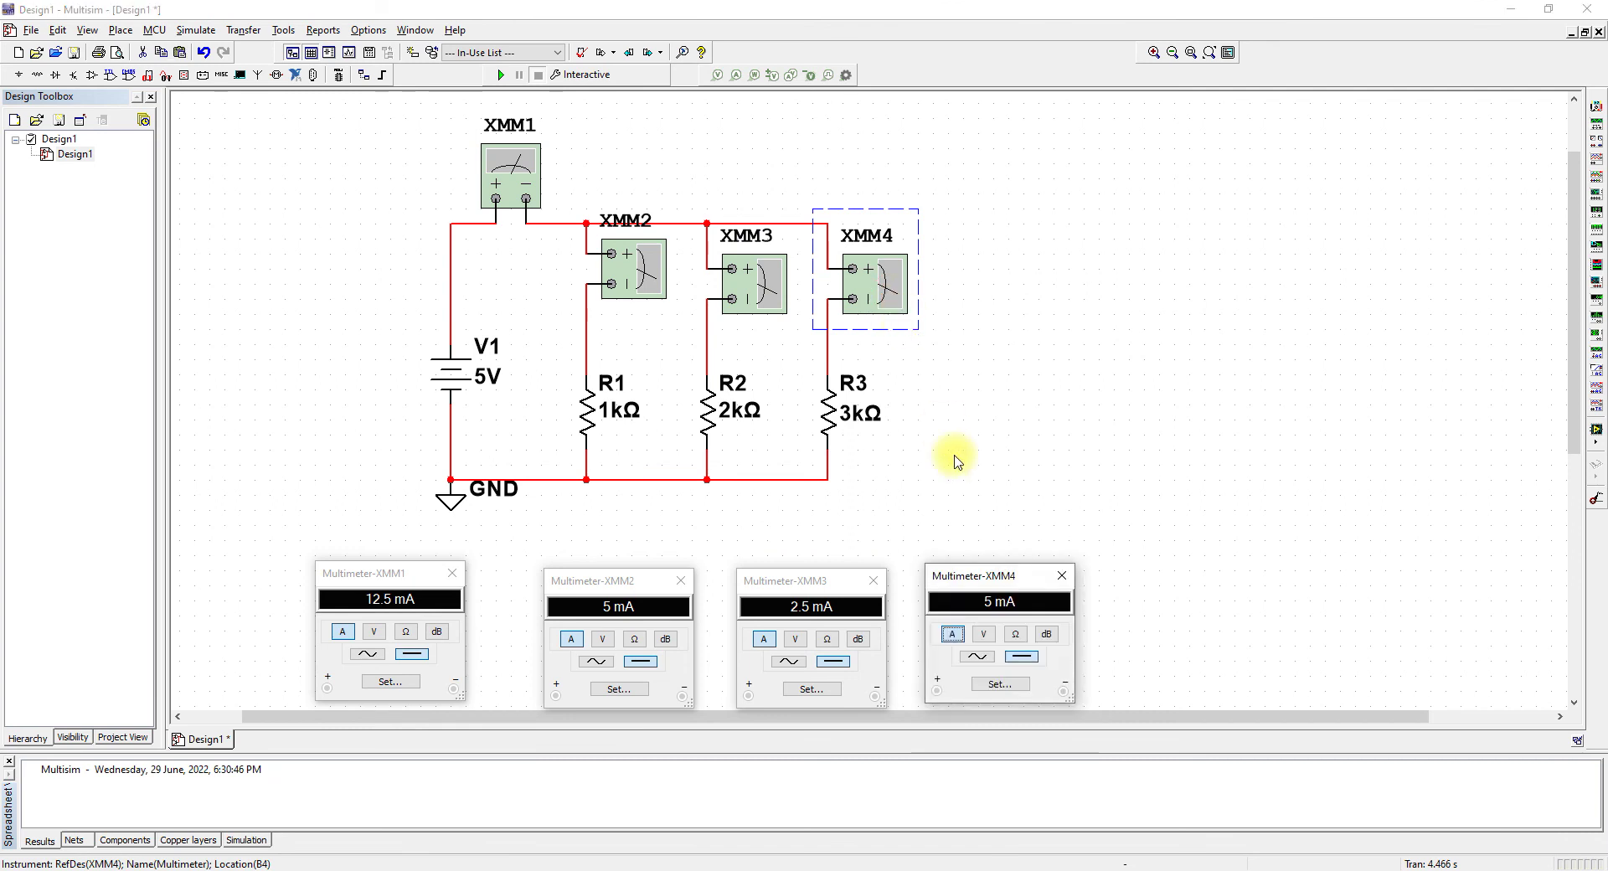
left_click(501, 75)
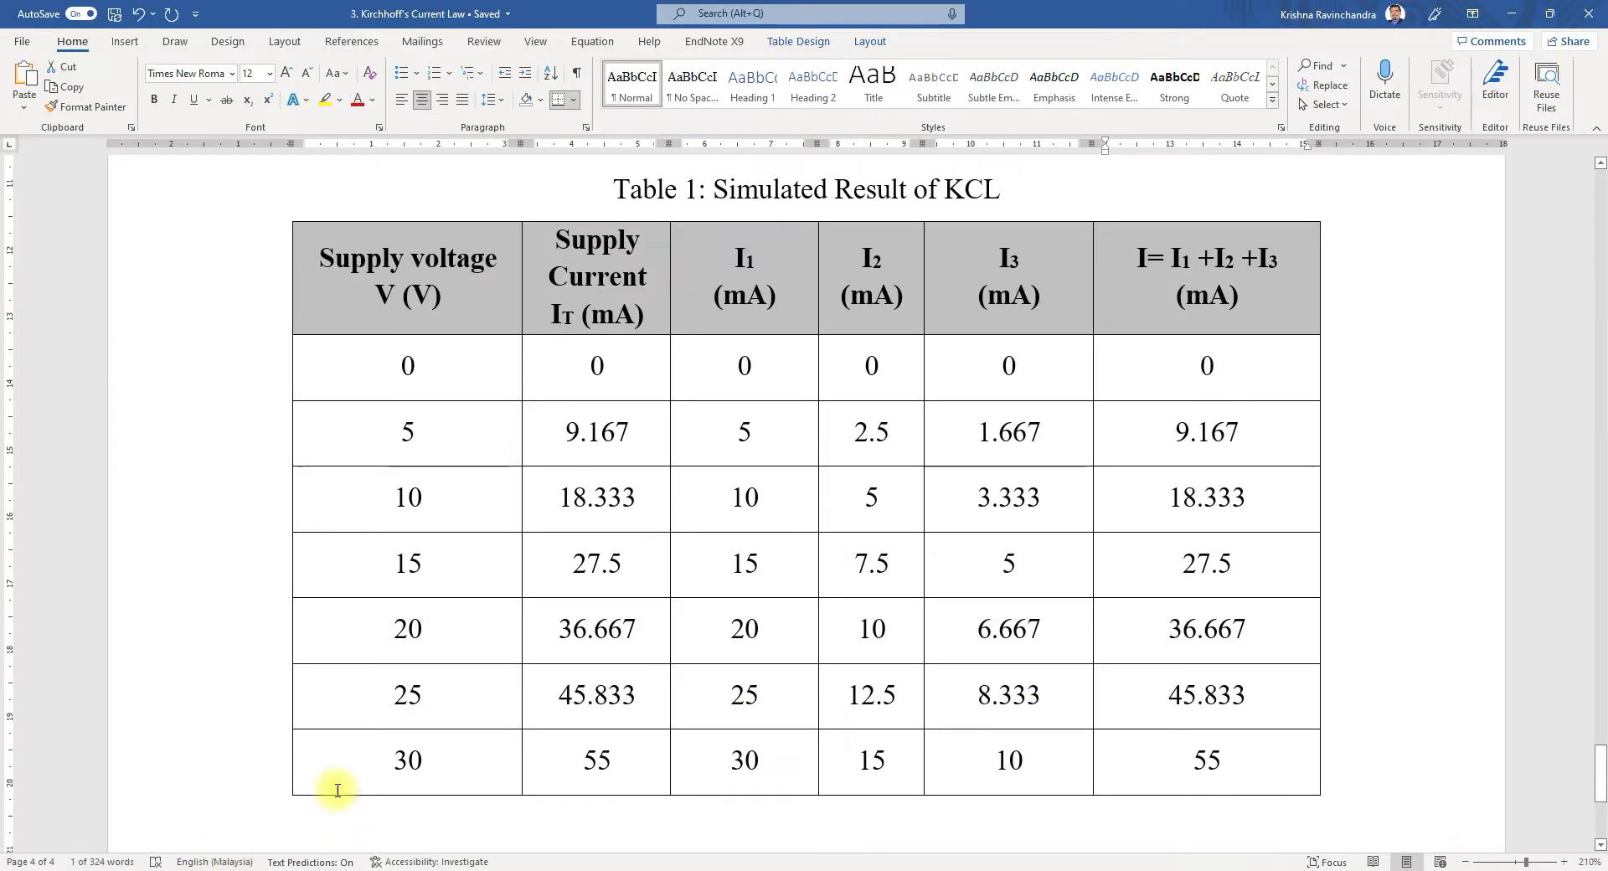
Highlight the 5 V row's I1–I3 values in Table 1, then minimize Word
left_click_drag(720, 437, 1076, 431)
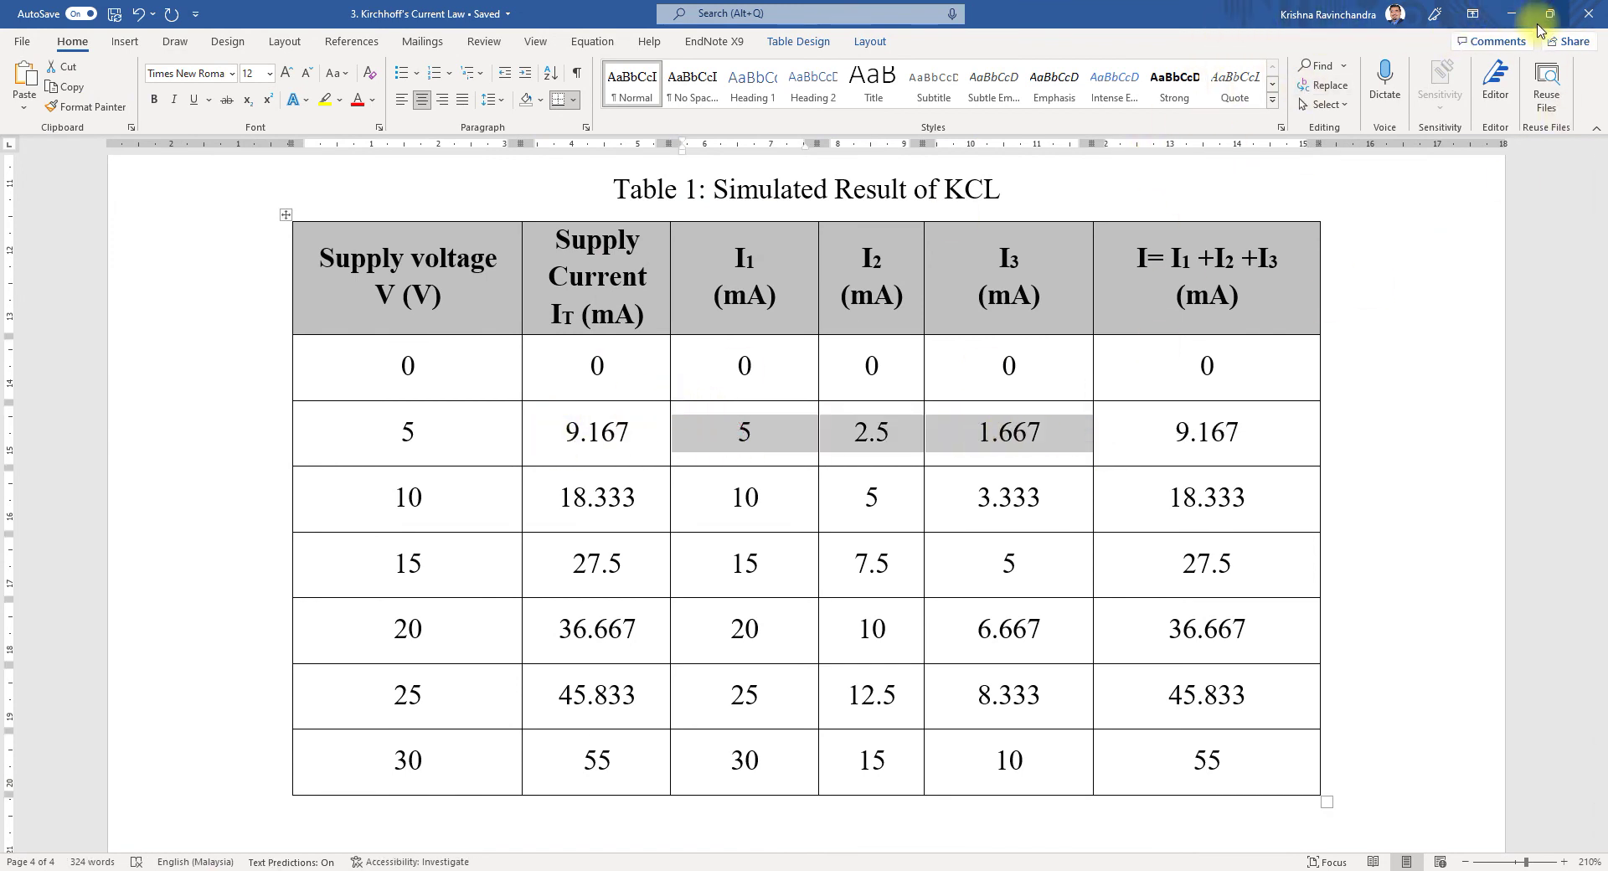
left_click(1512, 14)
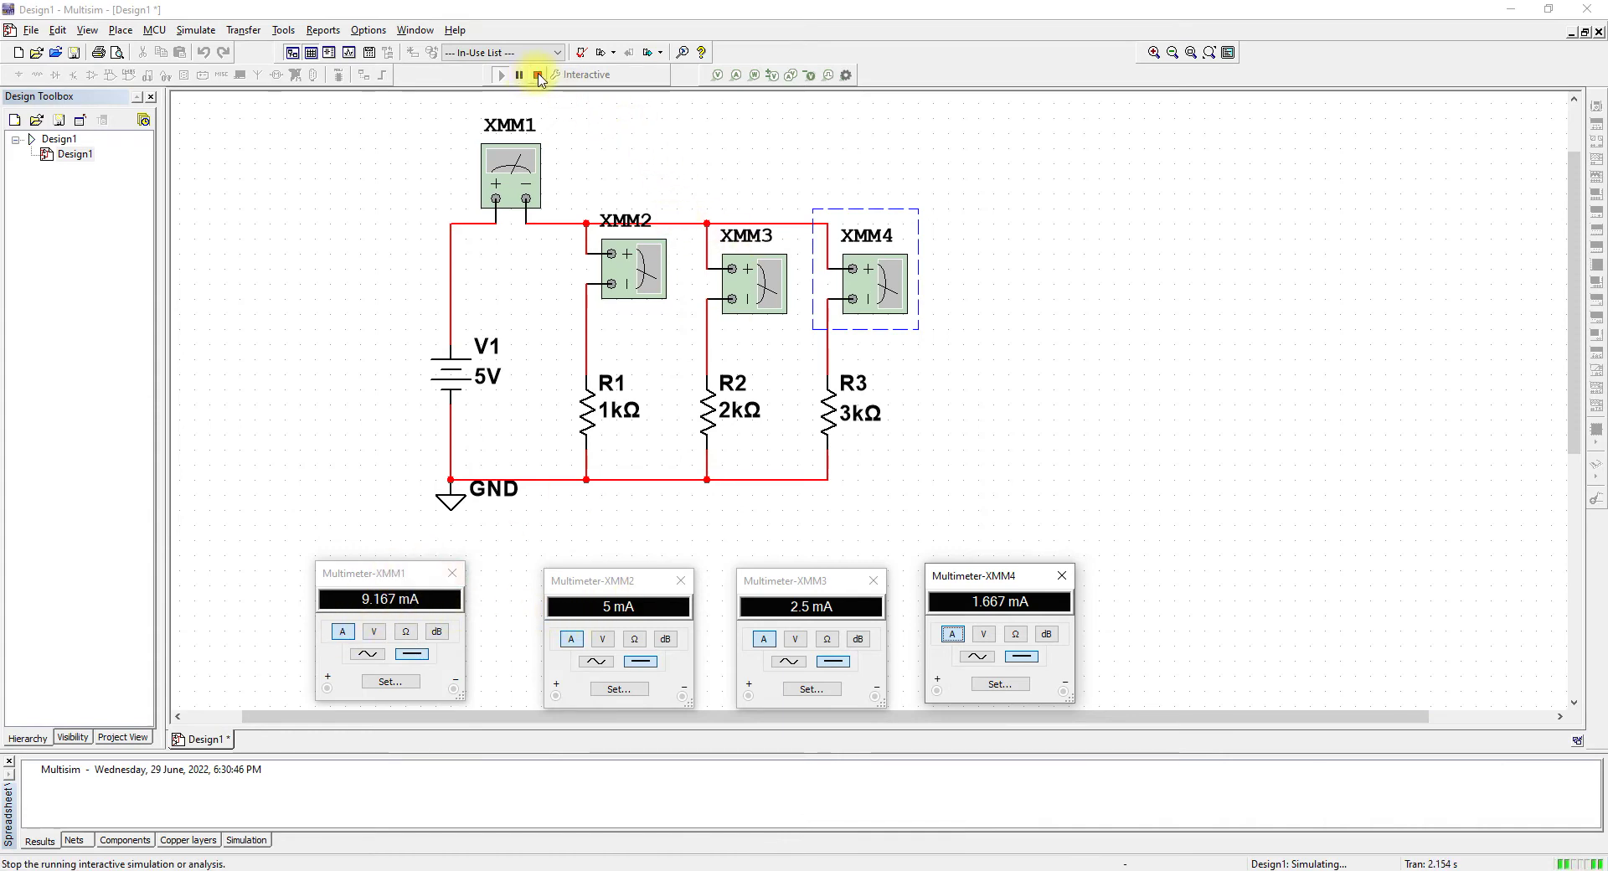
key("alt+Tab")
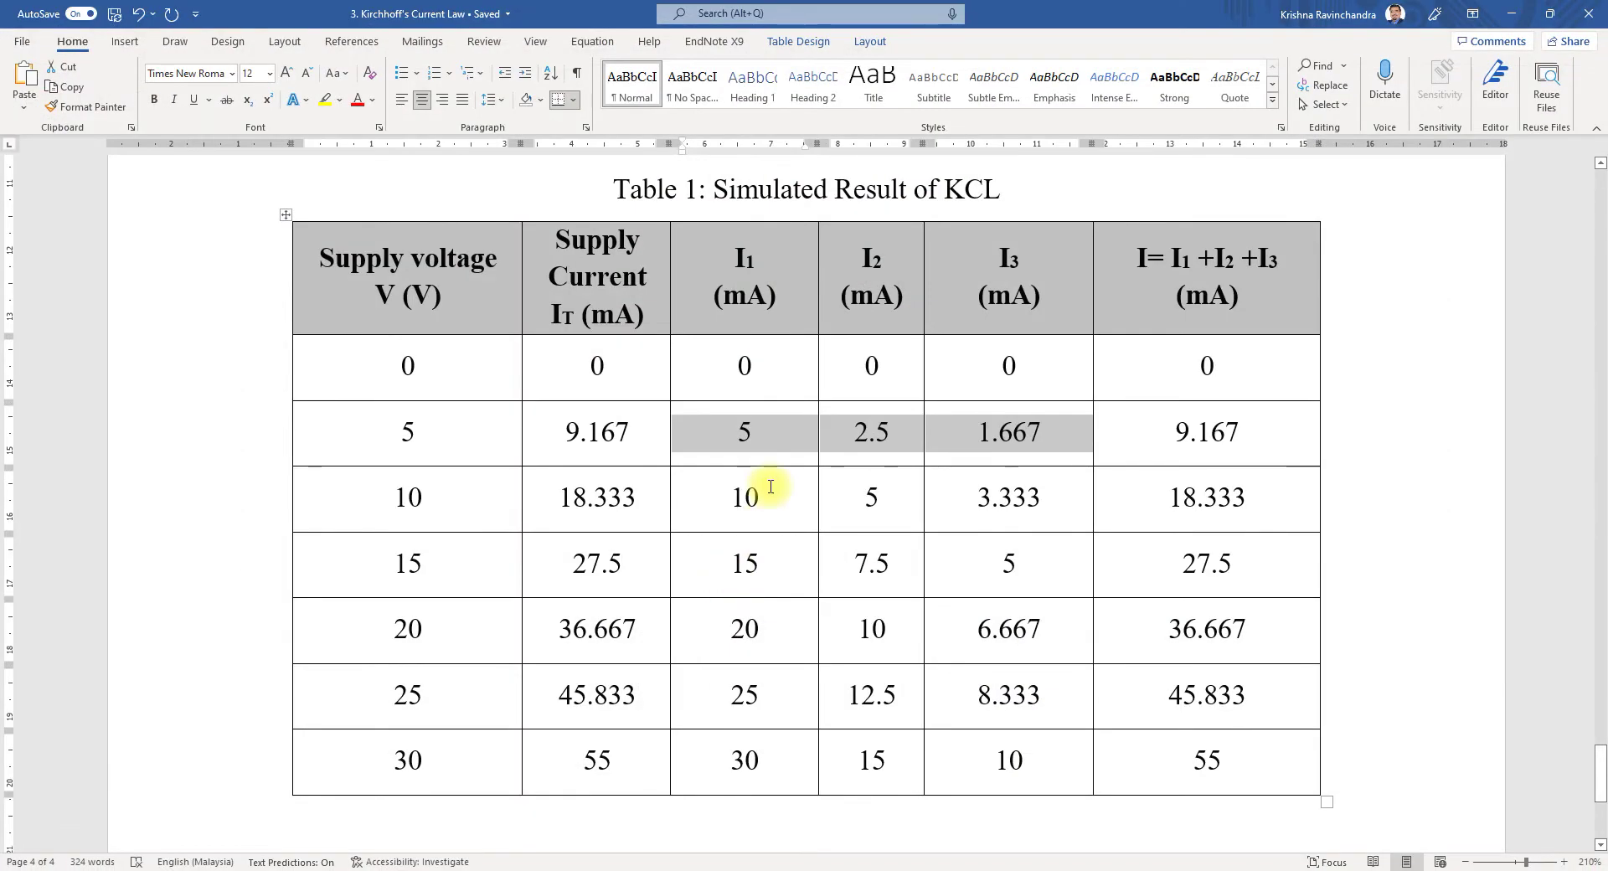
scroll(757, 503, "up", 10)
scroll(757, 503, "down", 3)
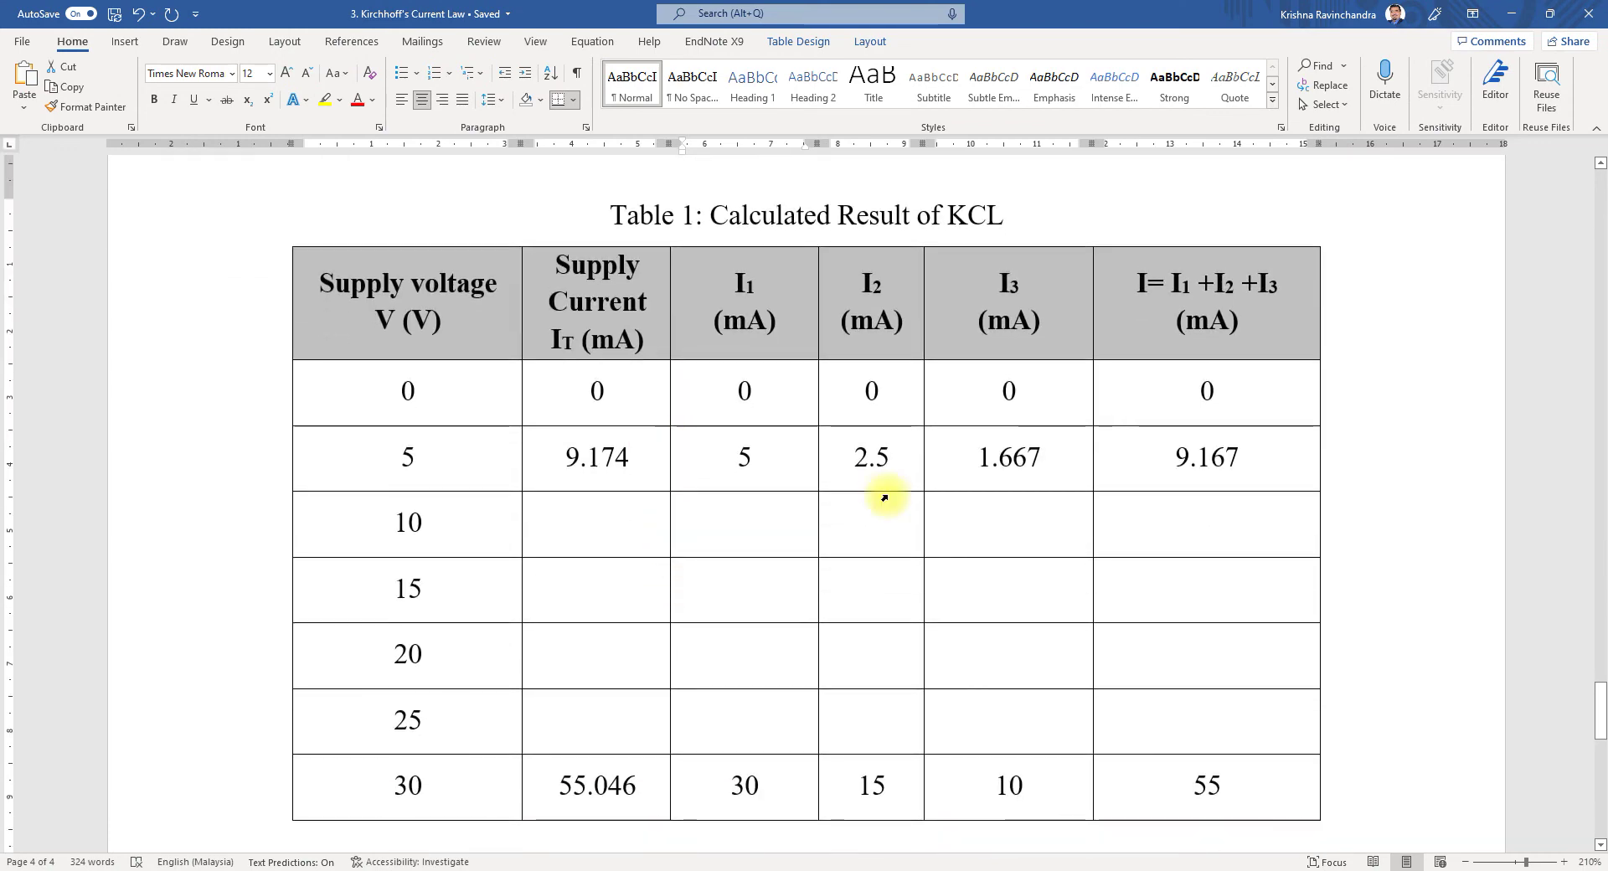
left_click_drag(738, 458, 1116, 485)
left_click(629, 456)
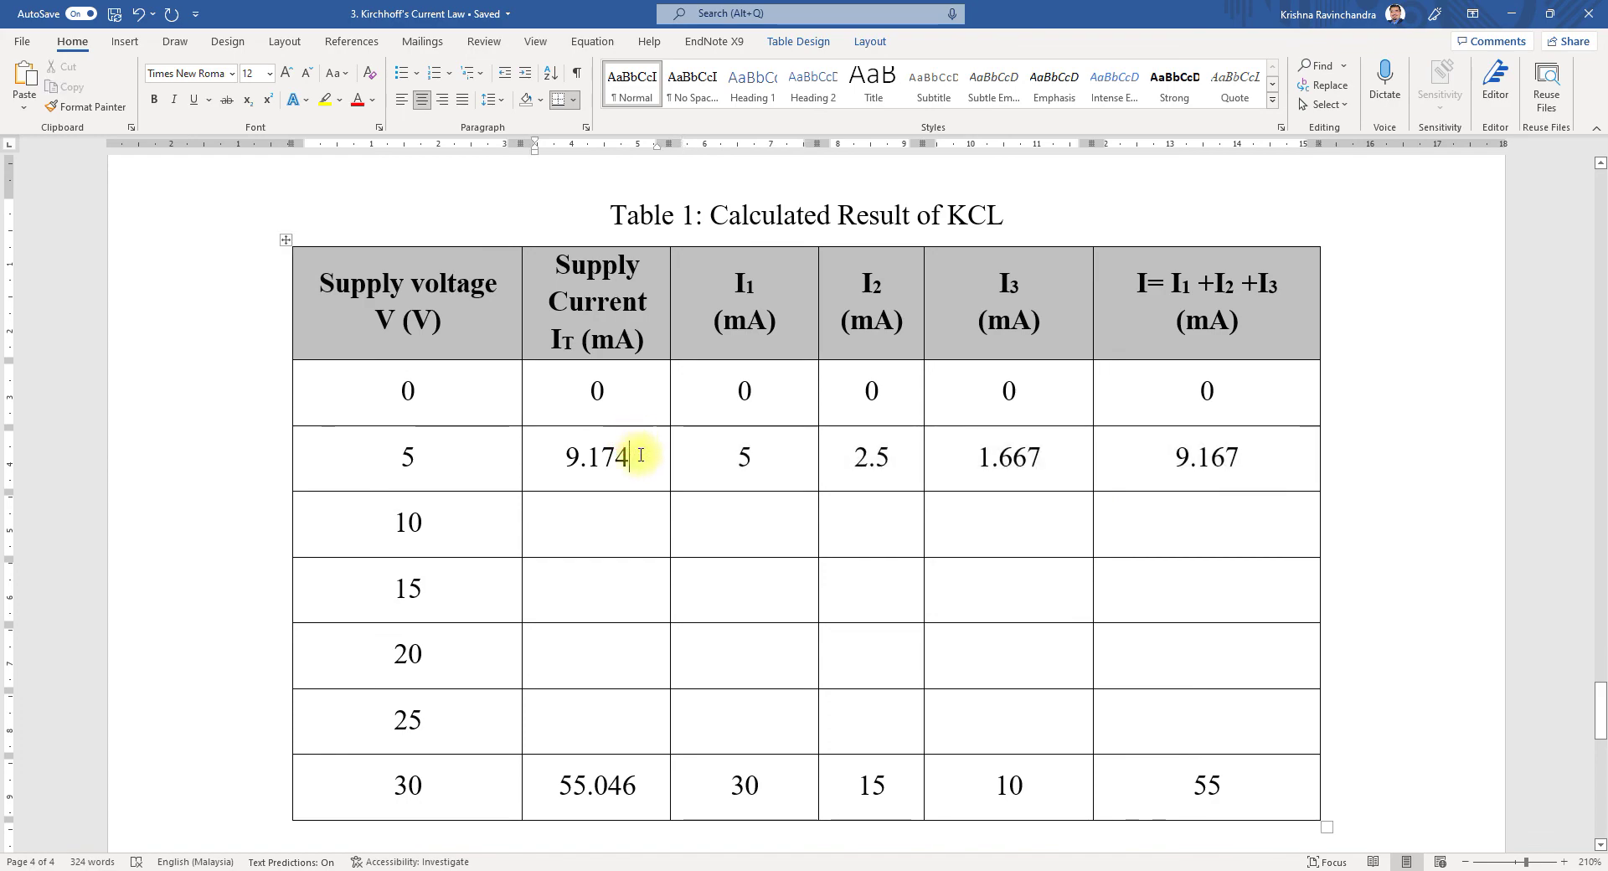
left_click(1519, 15)
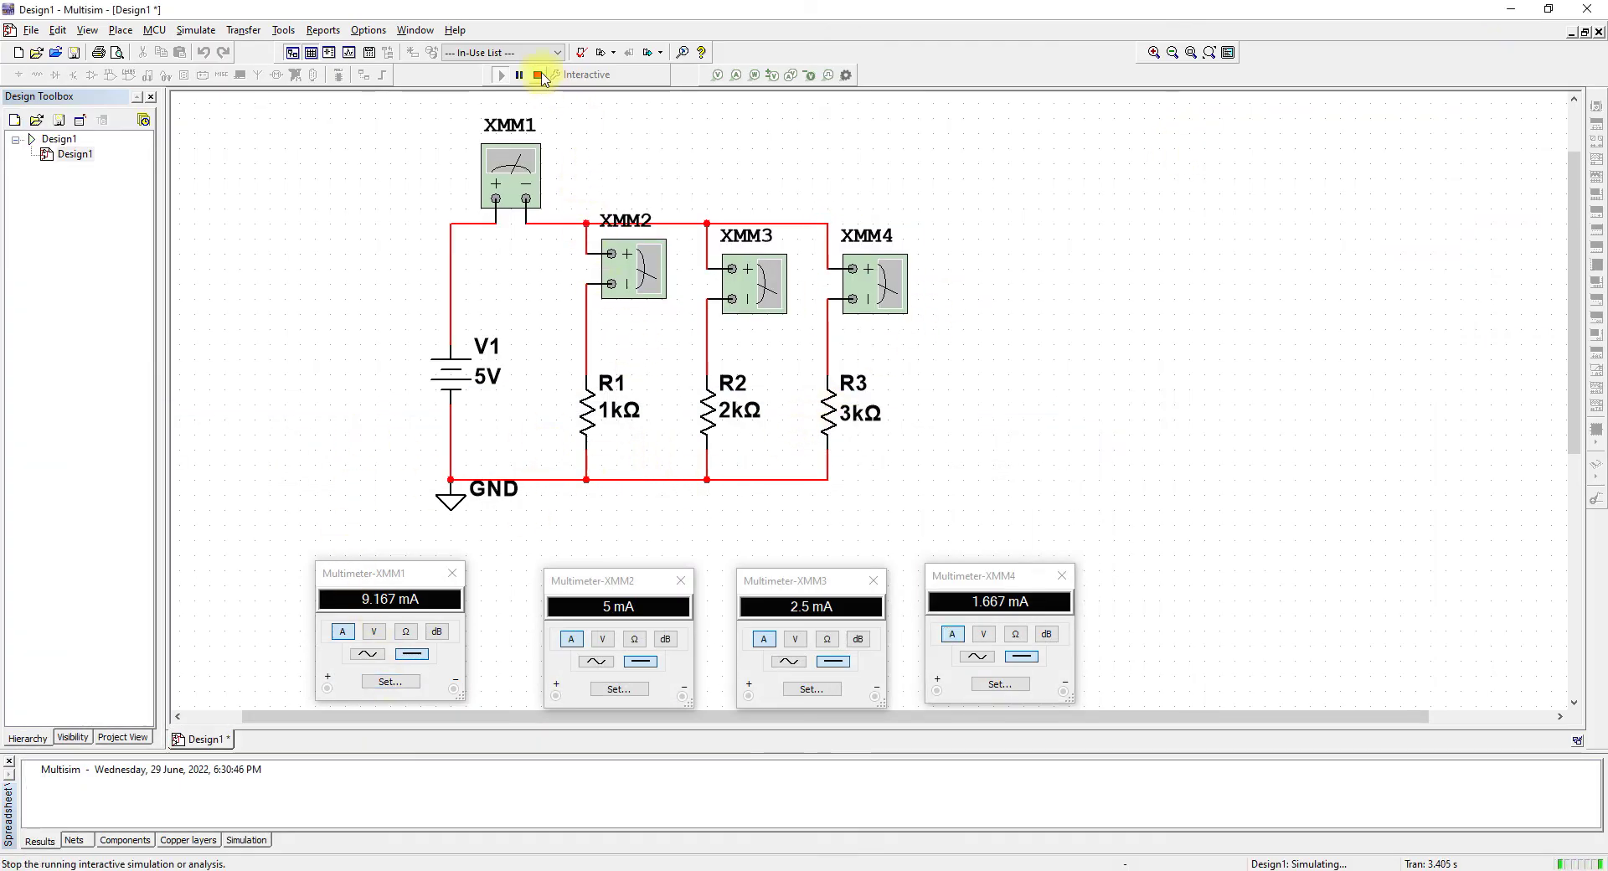
Change V1 to 30 V and rerun, giving 55, 30, 15 and 10 mA readings
left_click(538, 74)
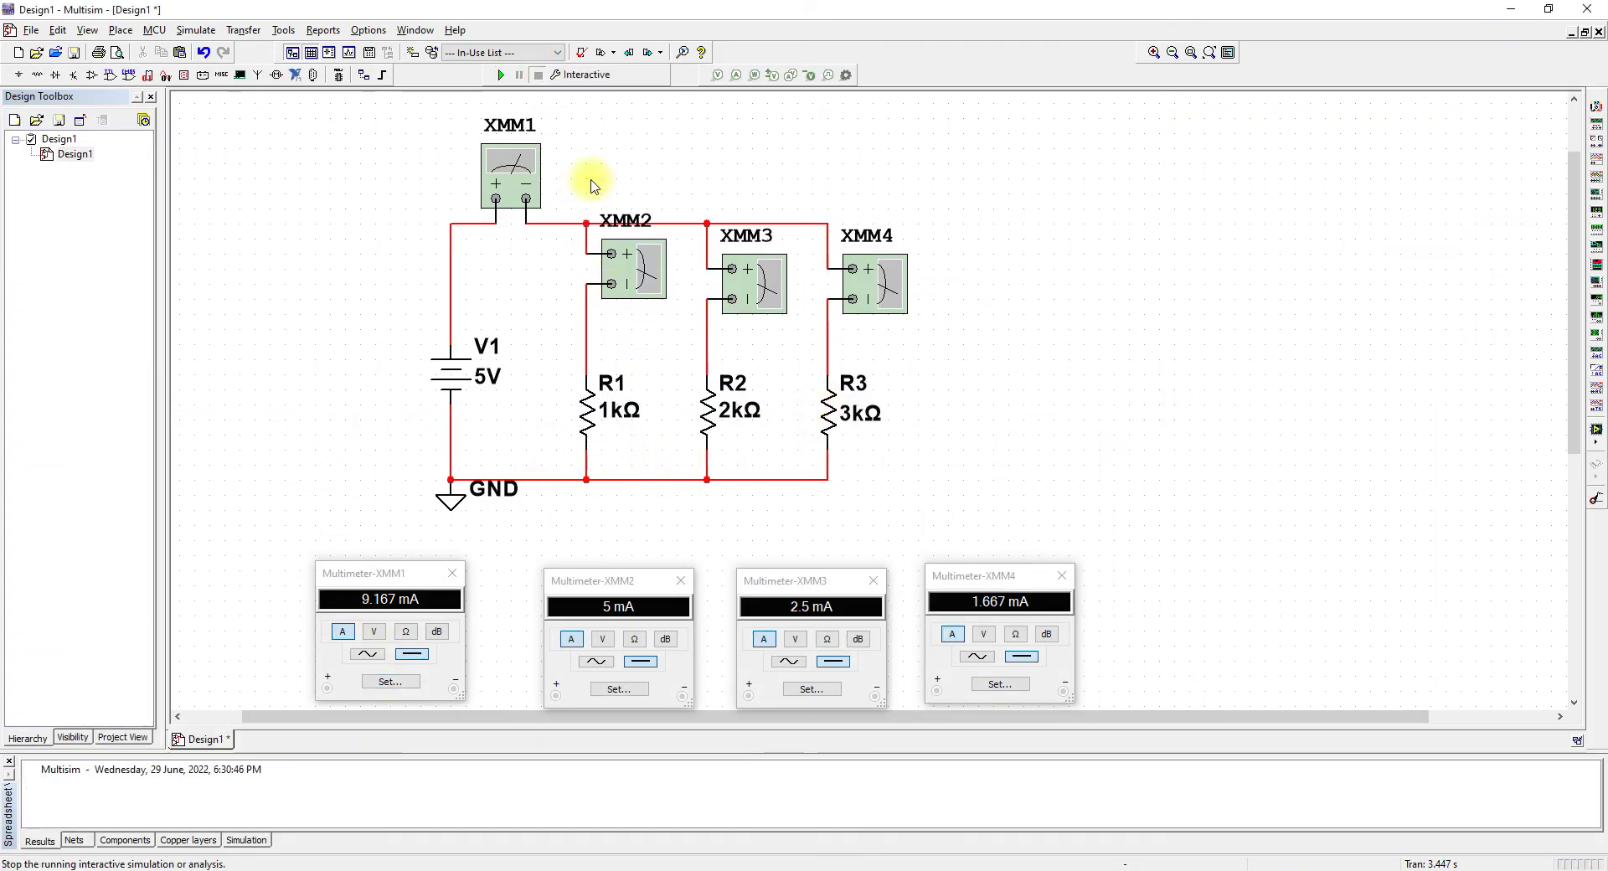
double_click(461, 395)
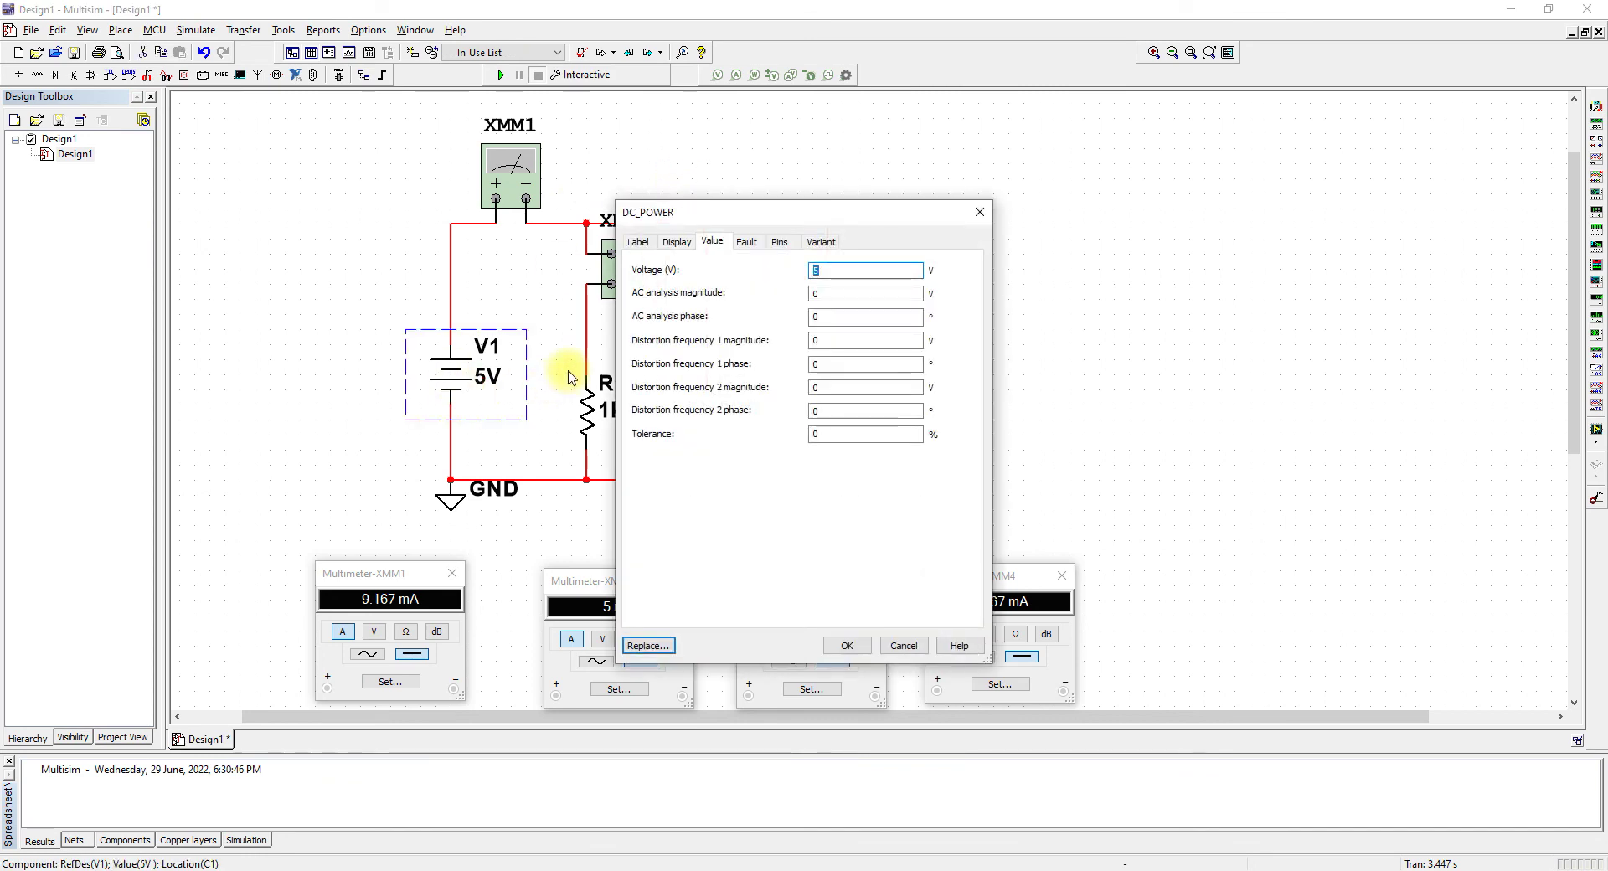
key("Return")
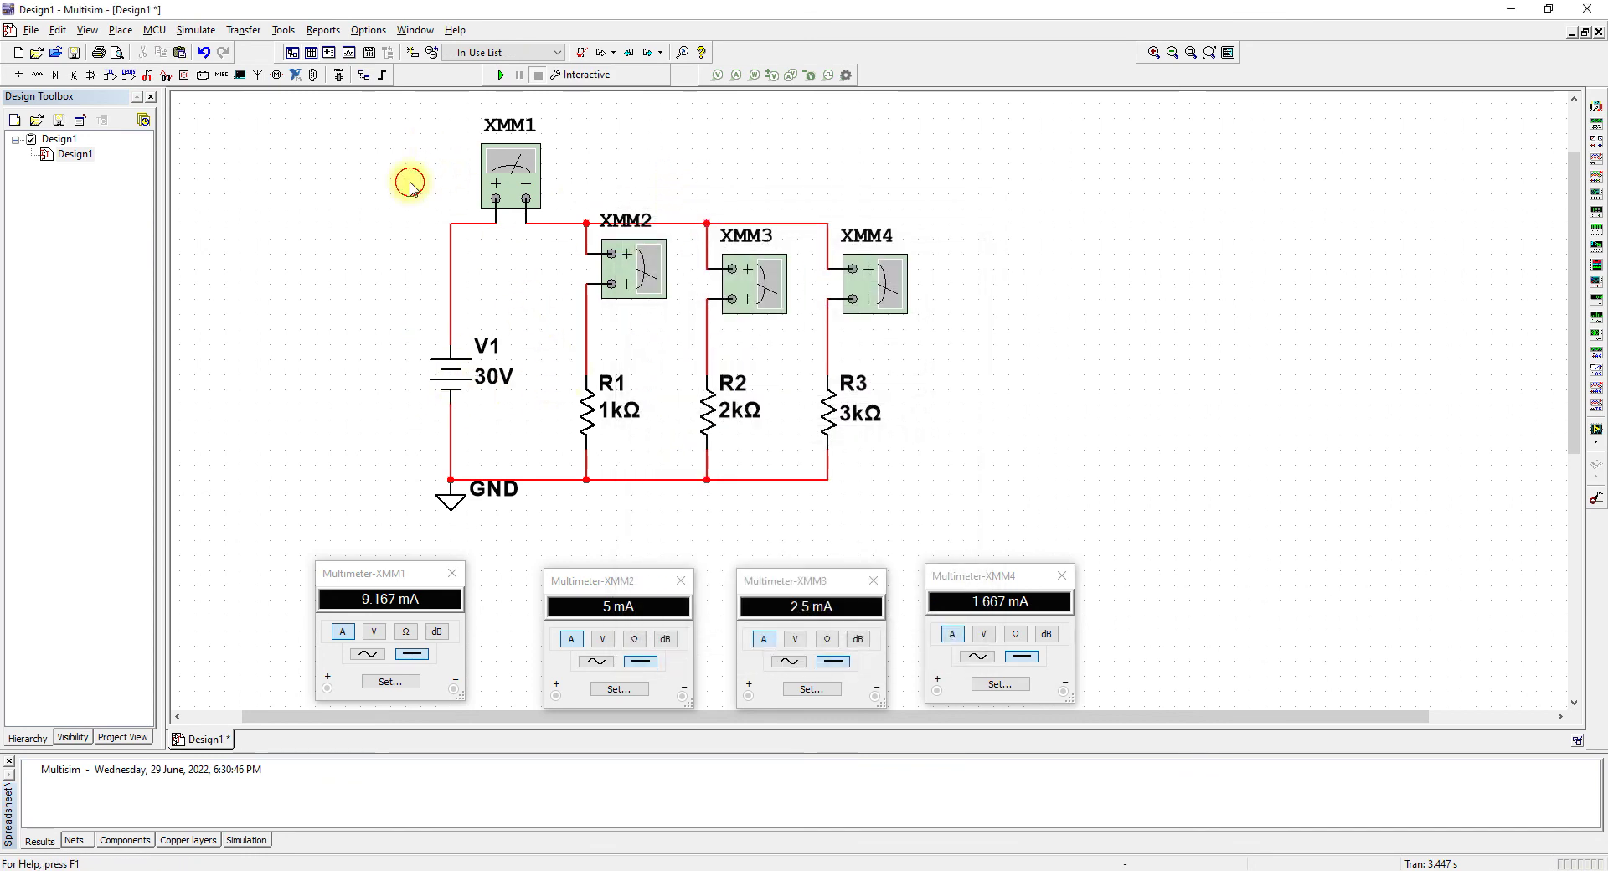
left_click(501, 76)
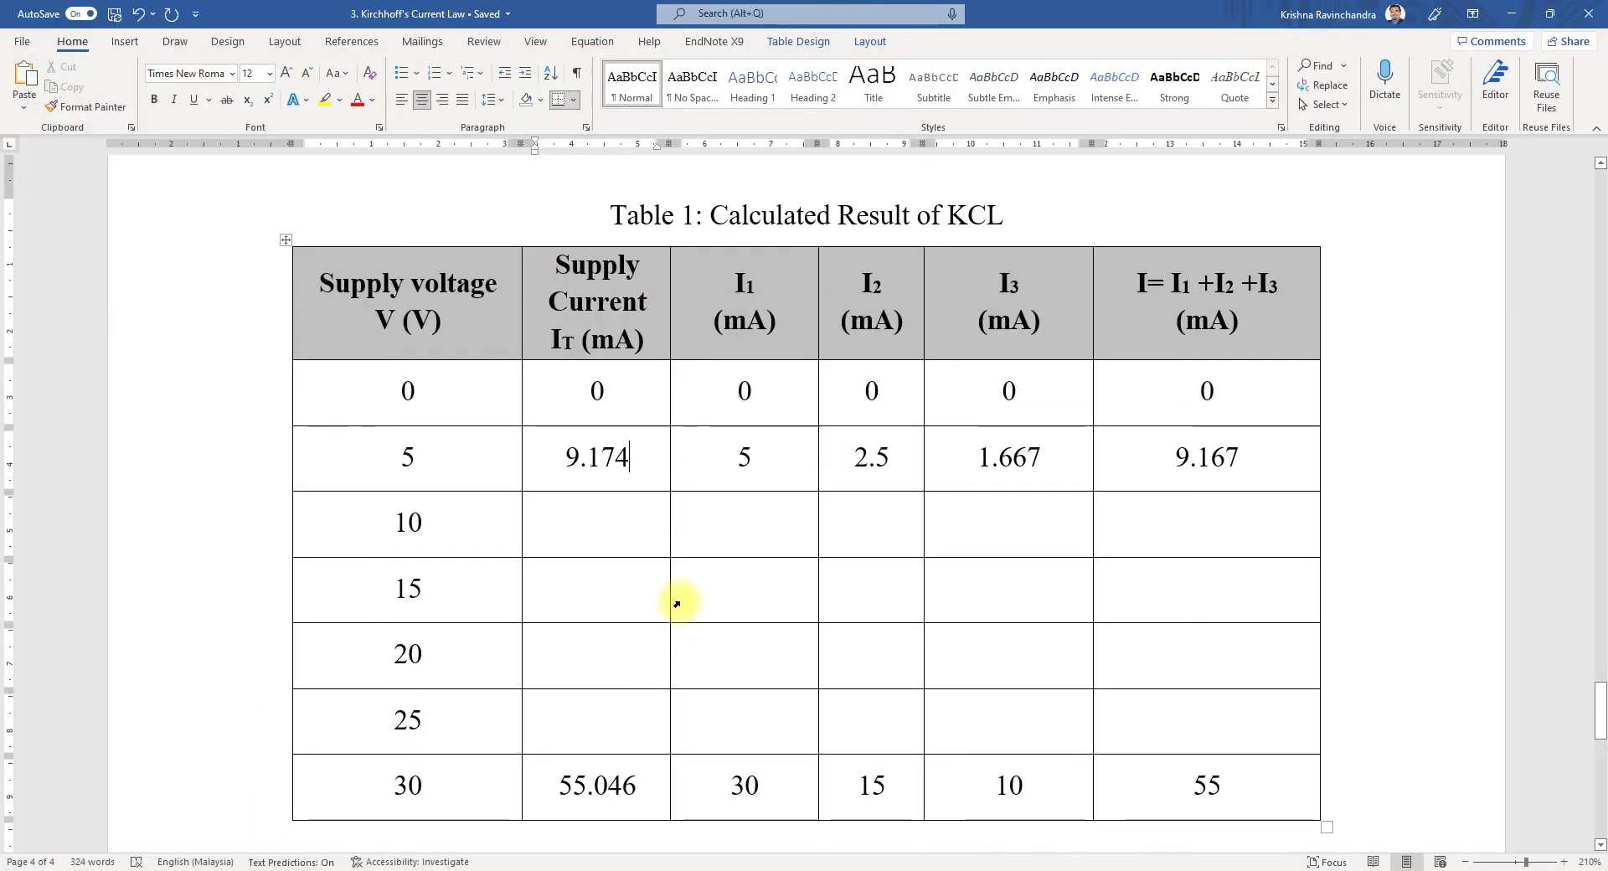
Highlight the 30 V row's simulated currents in Table 1, then return to Multisim
scroll(675, 603, "down", 3)
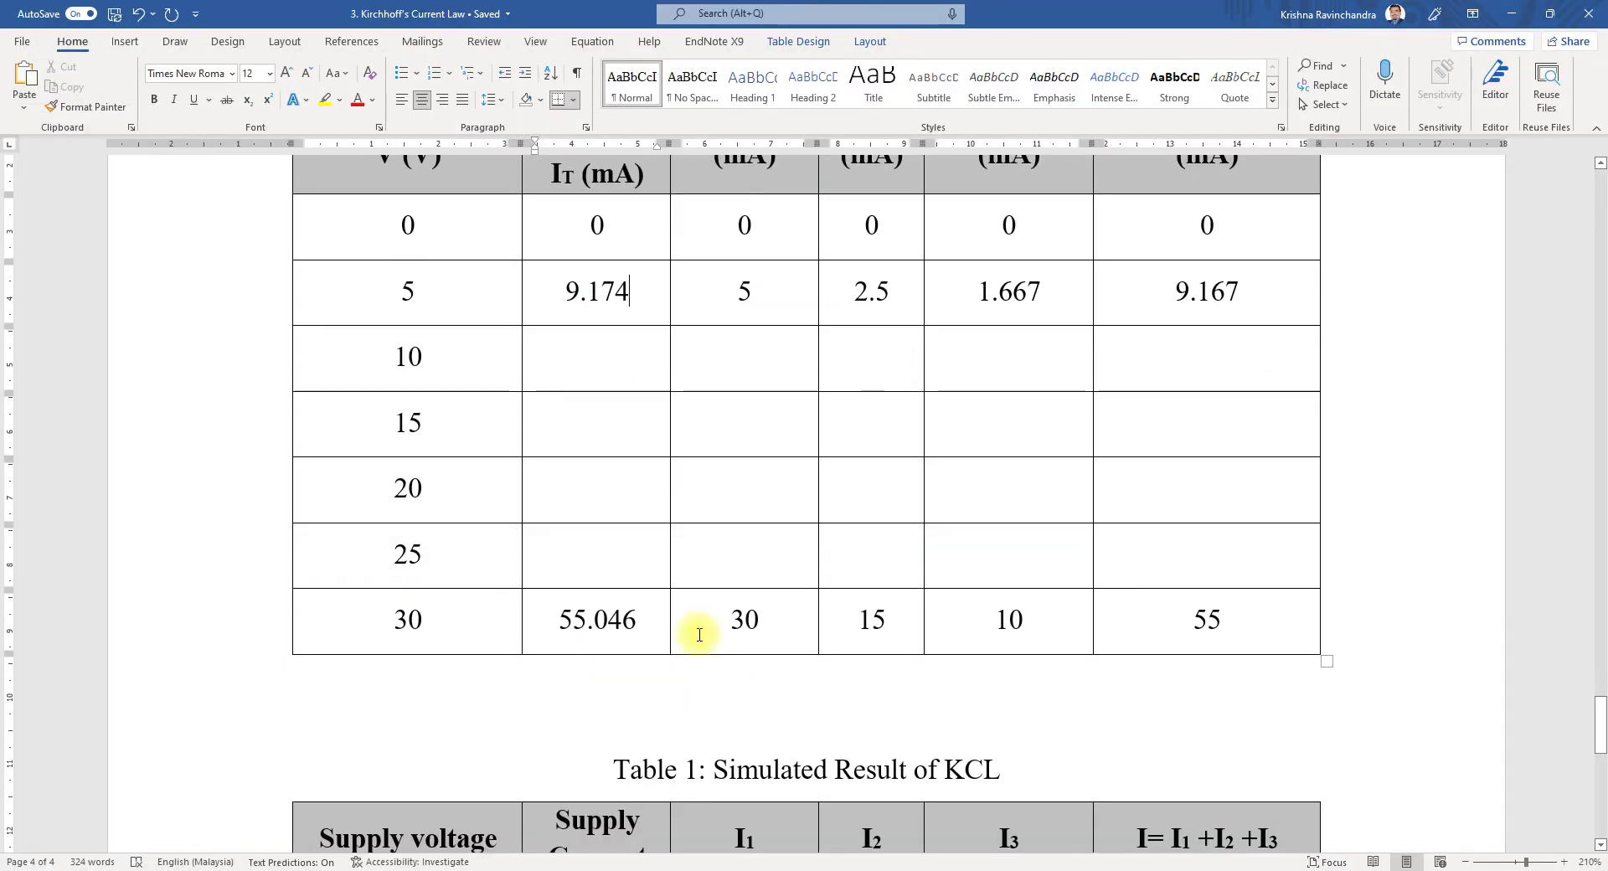
scroll(1022, 639, "down", 6)
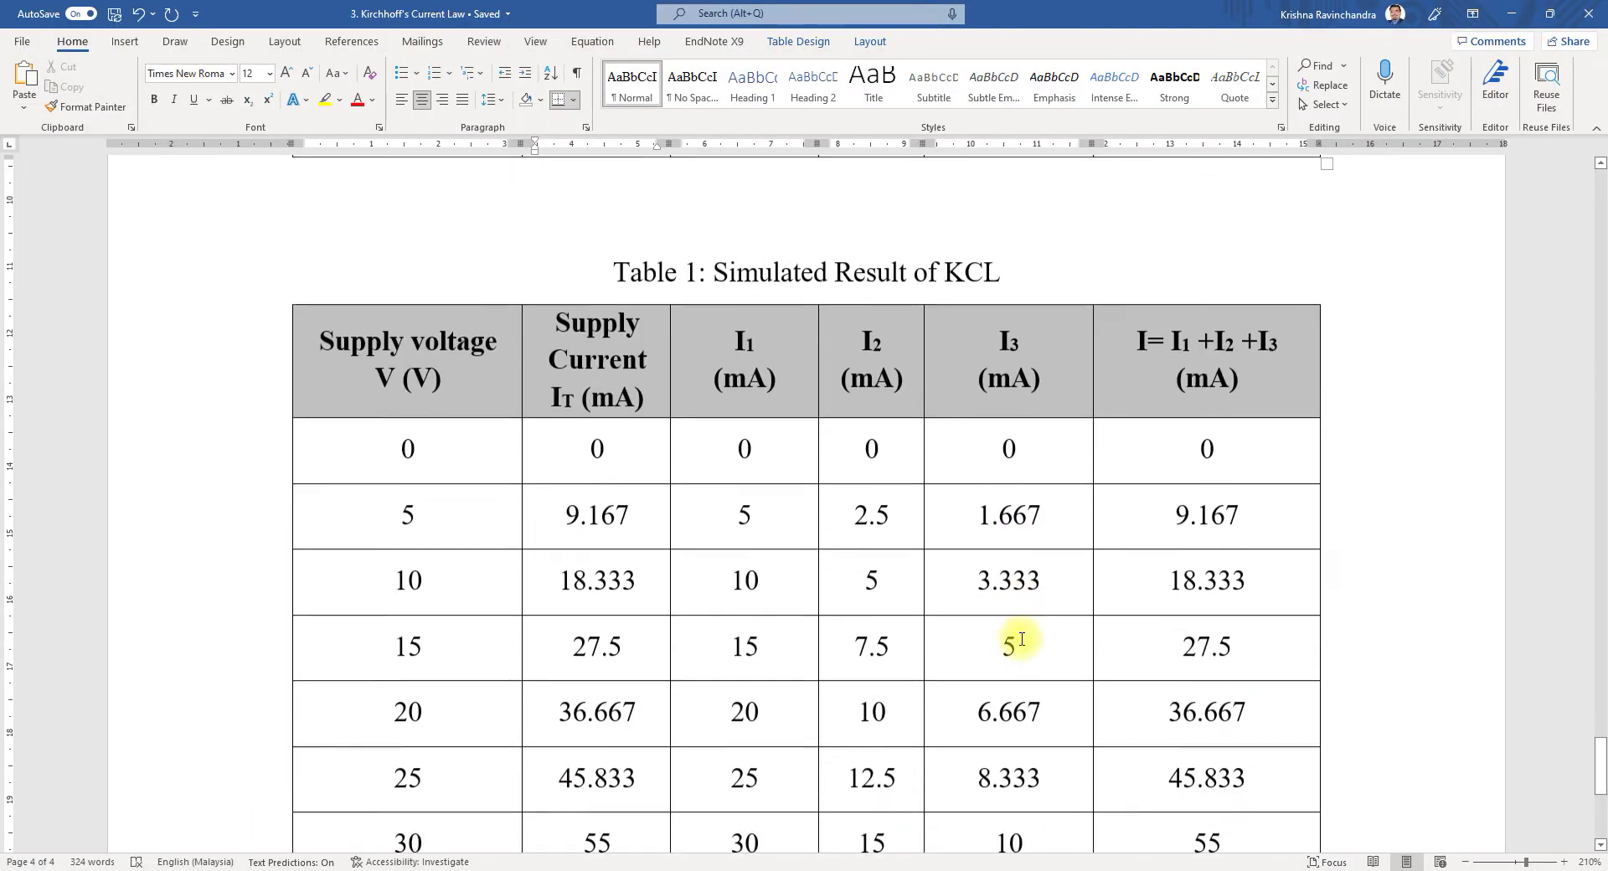
scroll(736, 356, "up", 5)
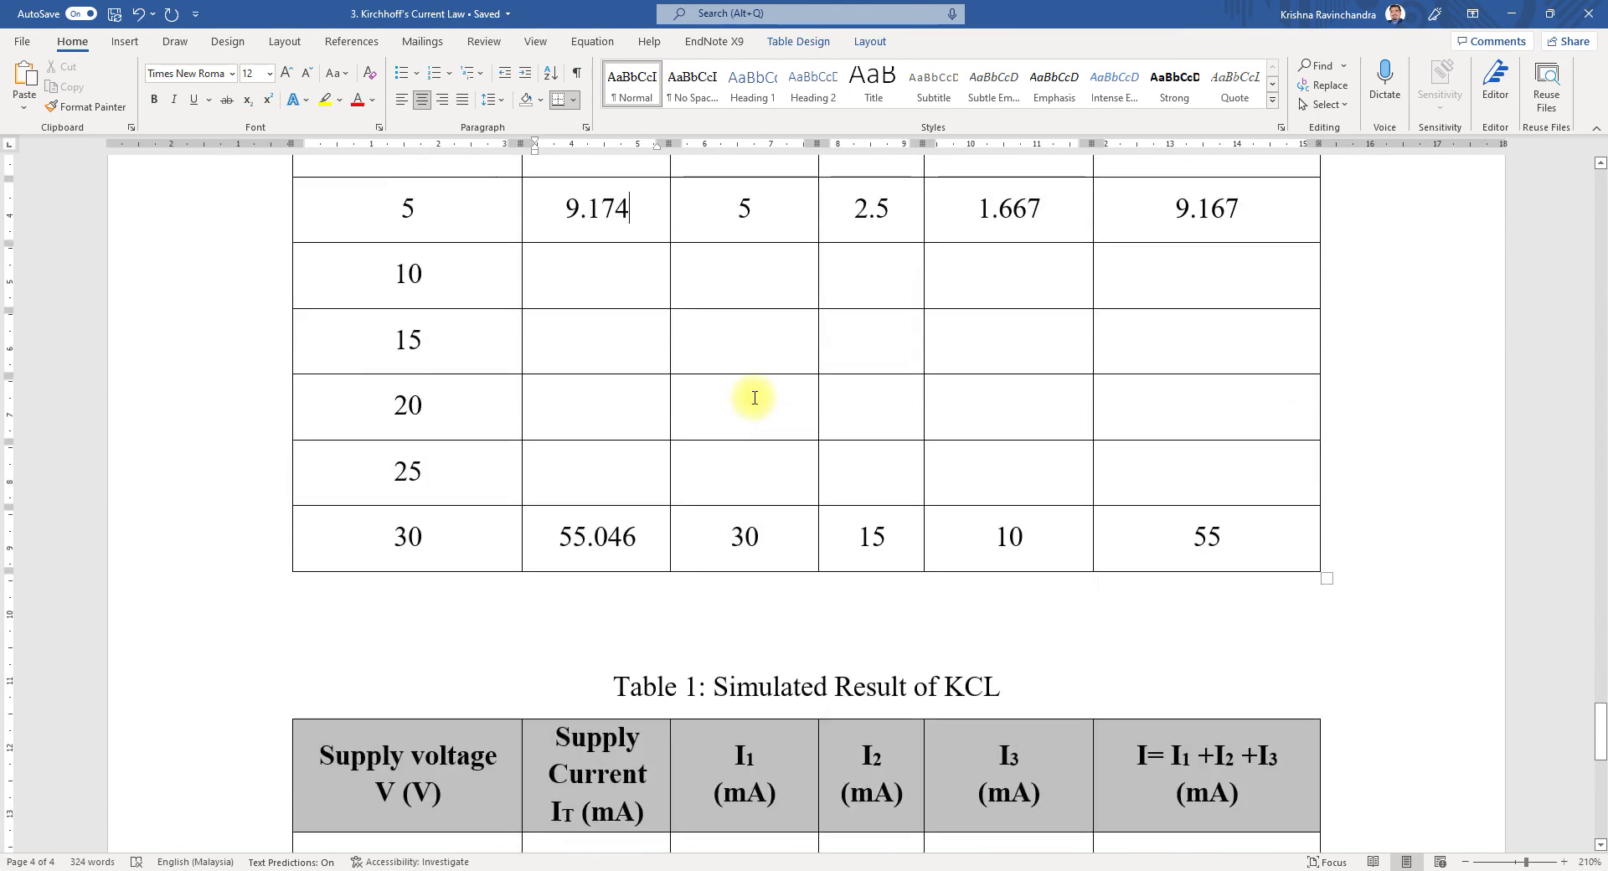
scroll(750, 397, "down", 8)
left_click_drag(584, 518, 1016, 514)
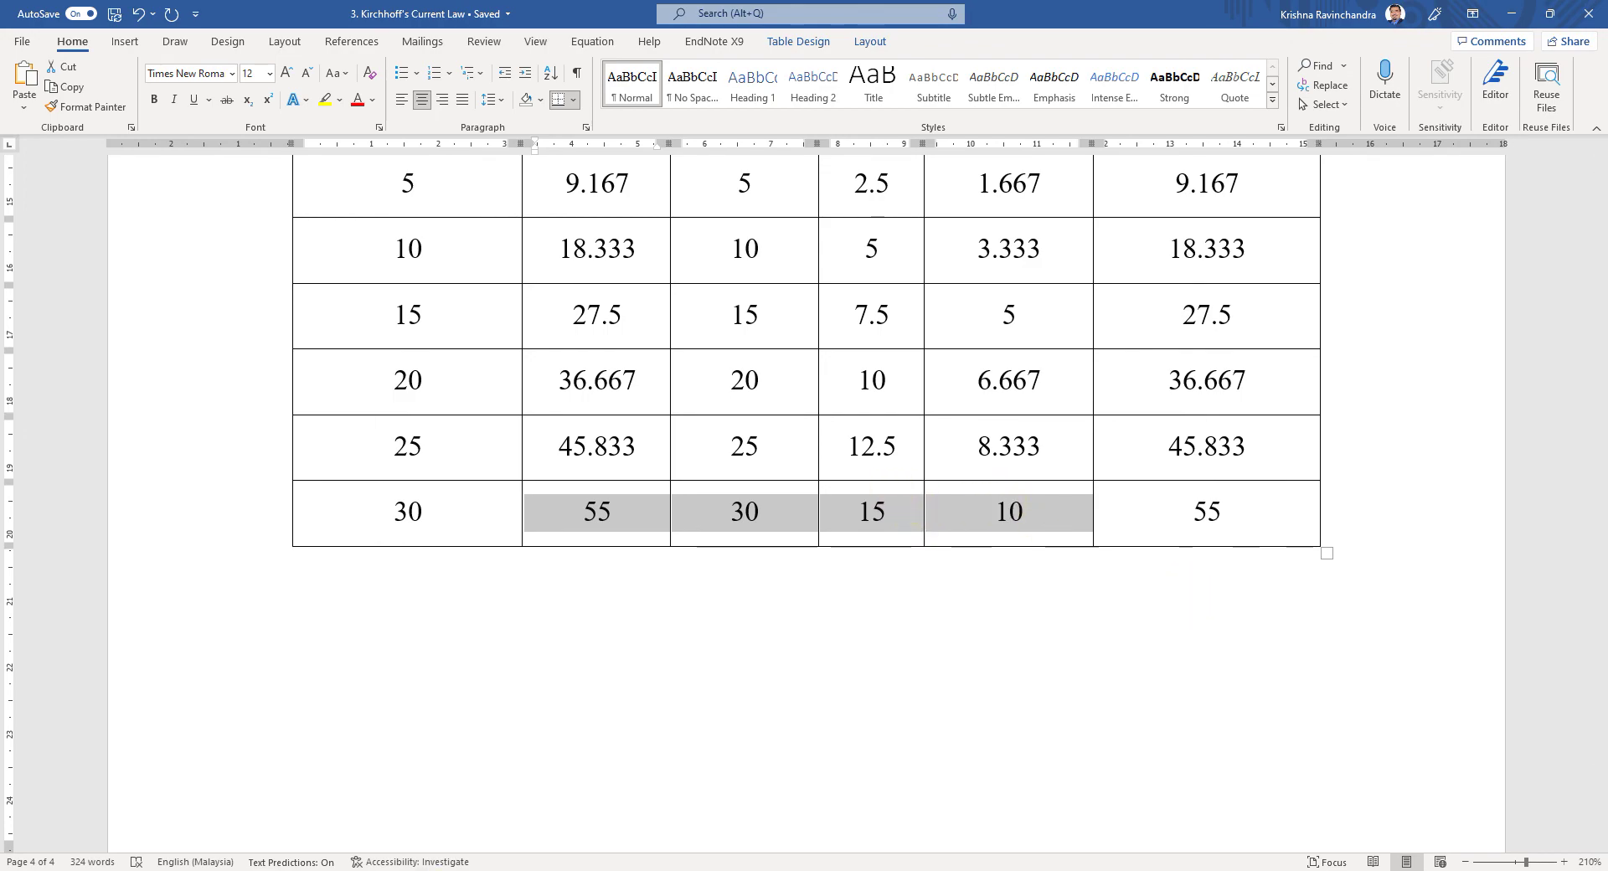
left_click(335, 870)
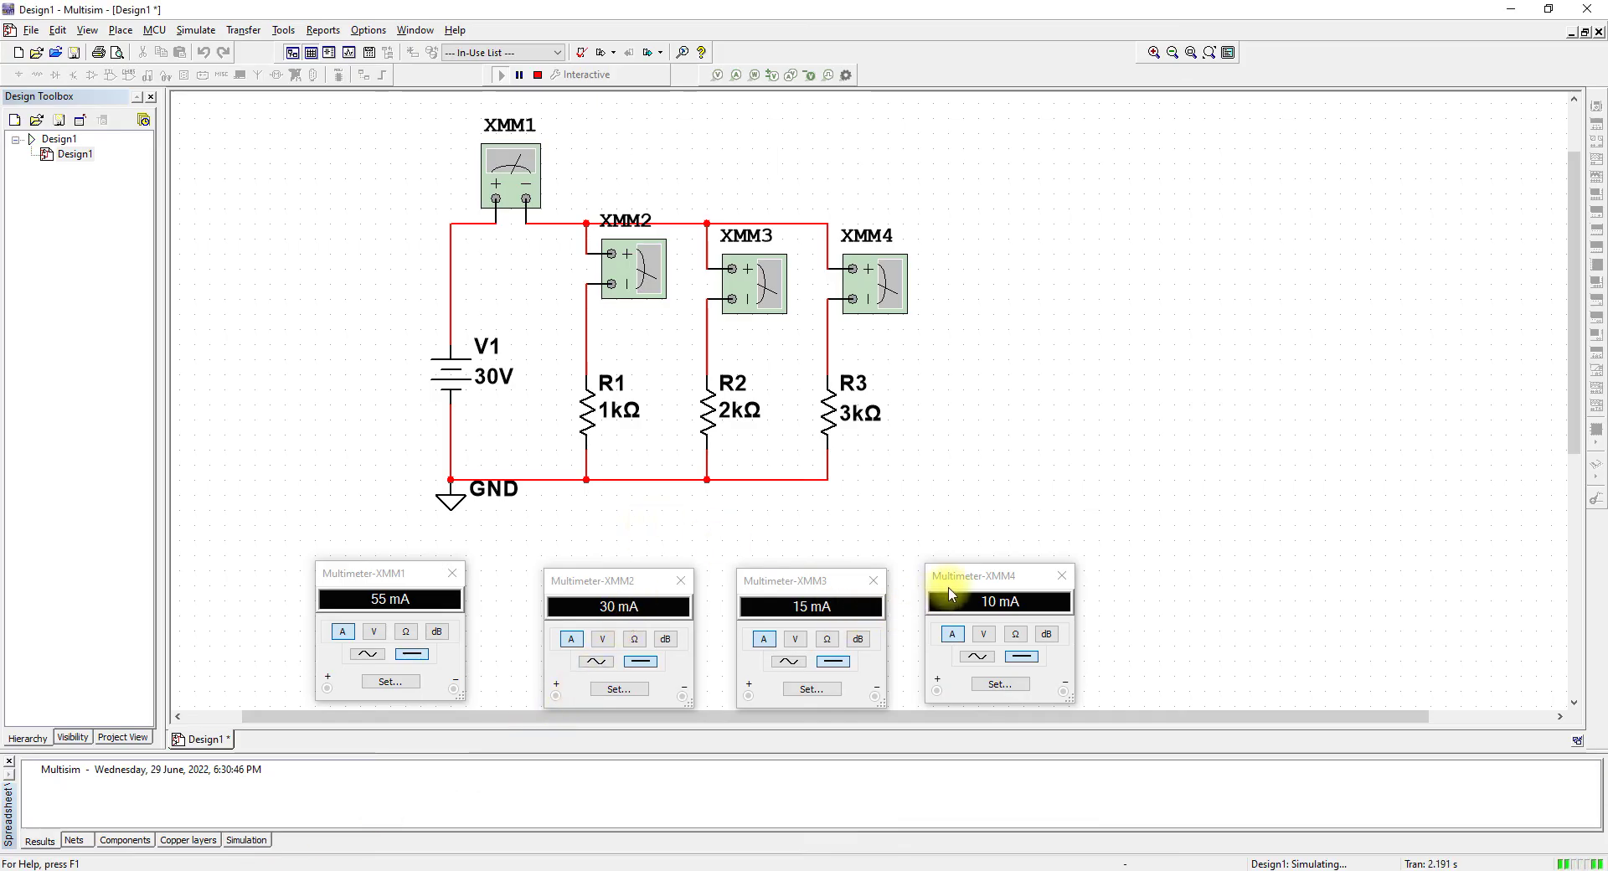
Align the XMM4, XMM3, XMM2 and XMM1 readouts into an even row below the schematic
left_click_drag(950, 594, 967, 561)
left_click_drag(767, 602, 777, 584)
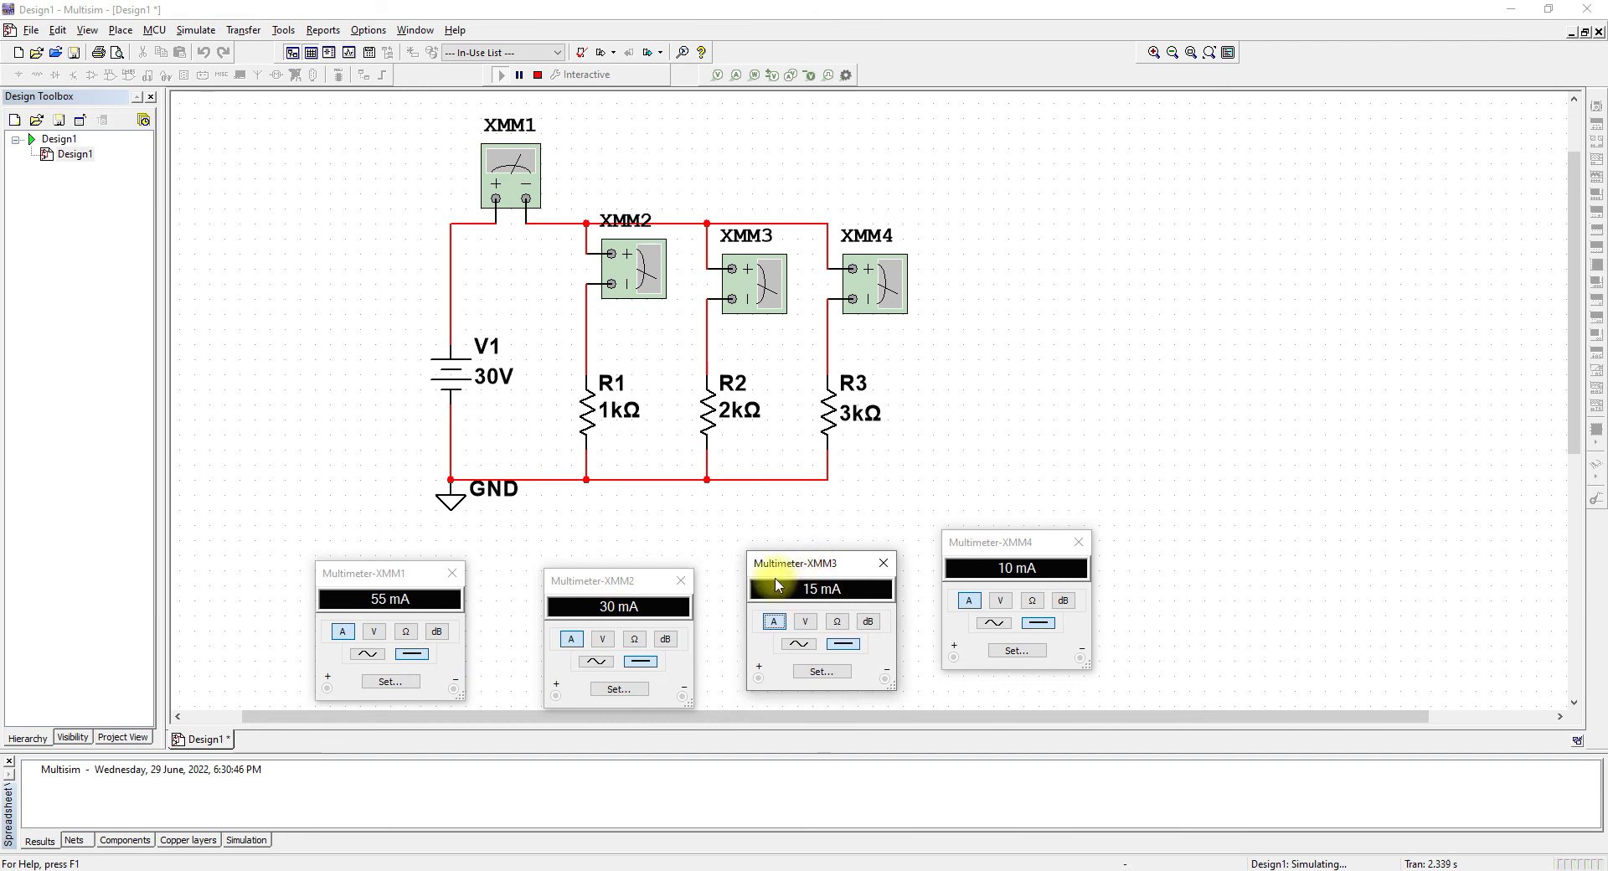
left_click_drag(592, 578, 616, 564)
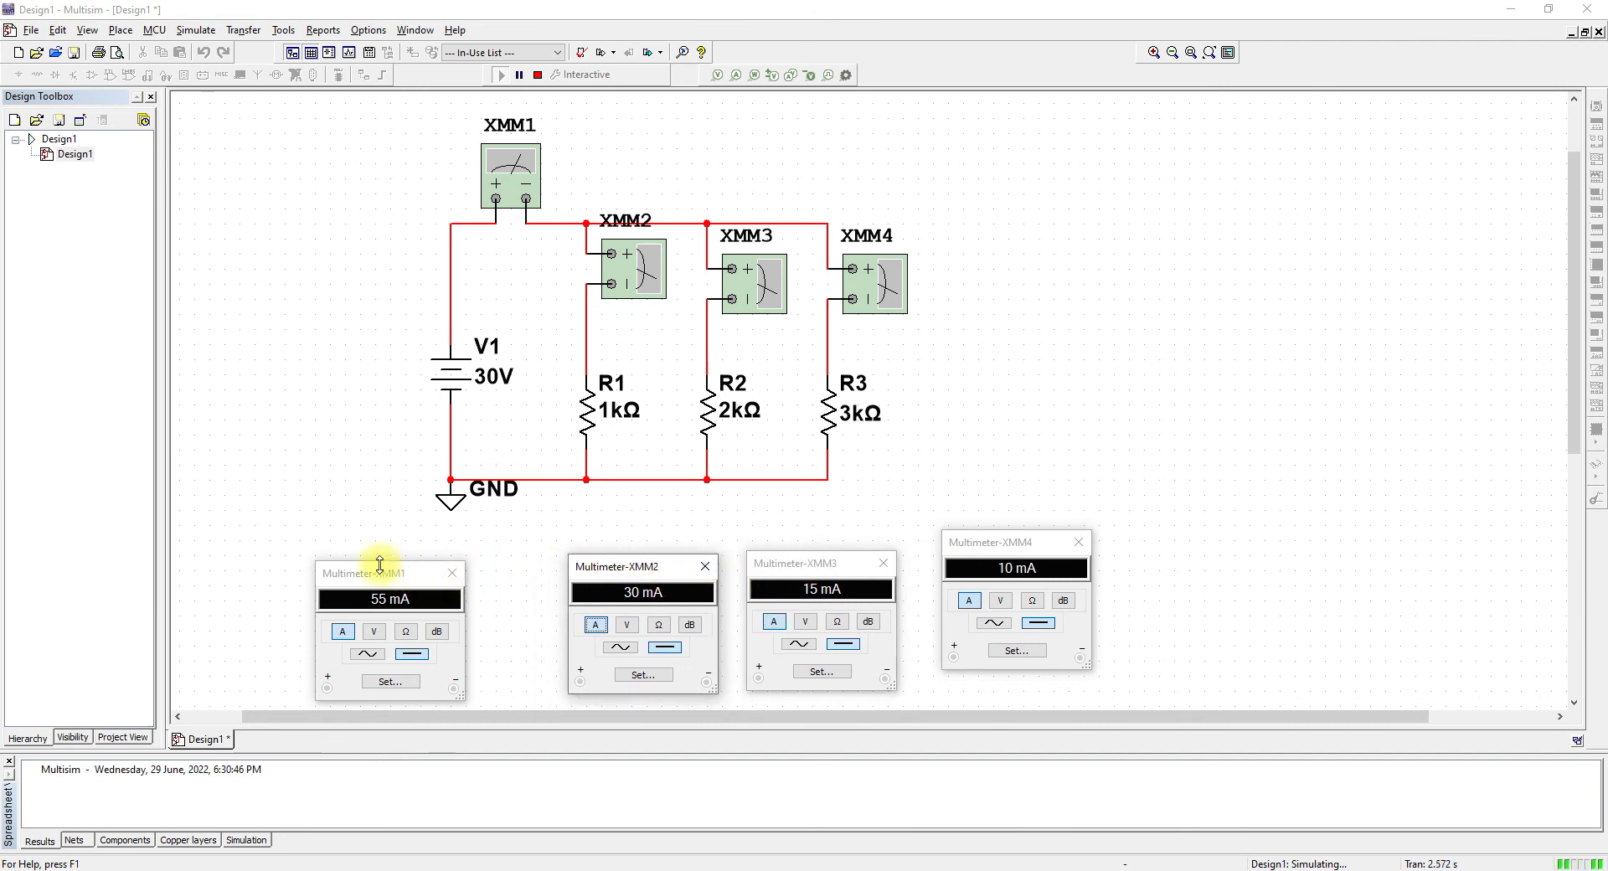
left_click_drag(379, 564, 438, 568)
left_click(325, 514)
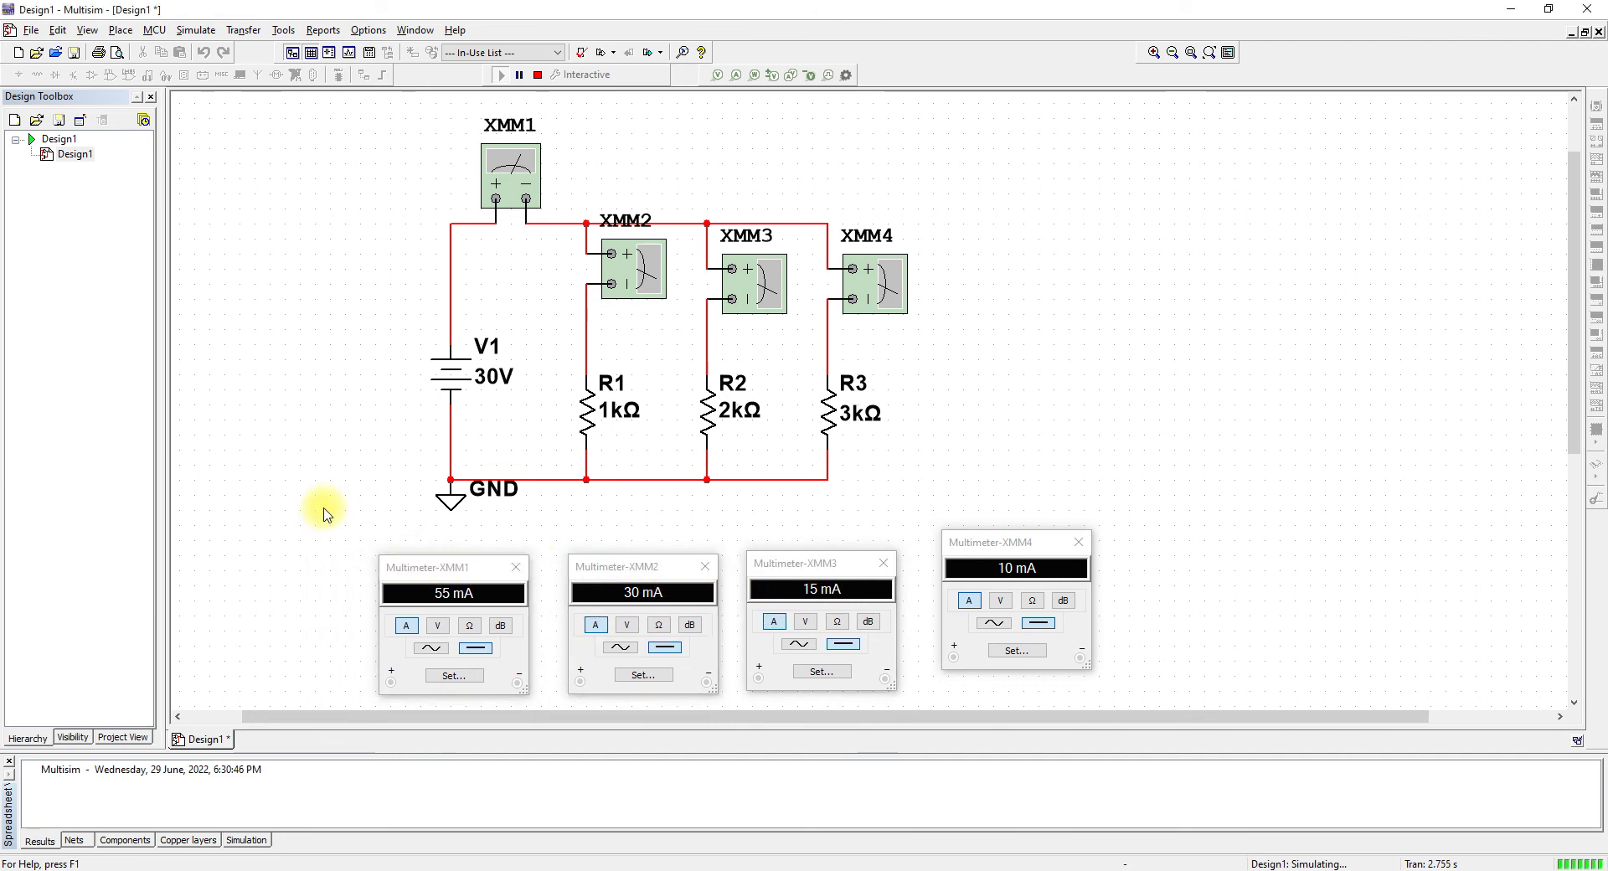